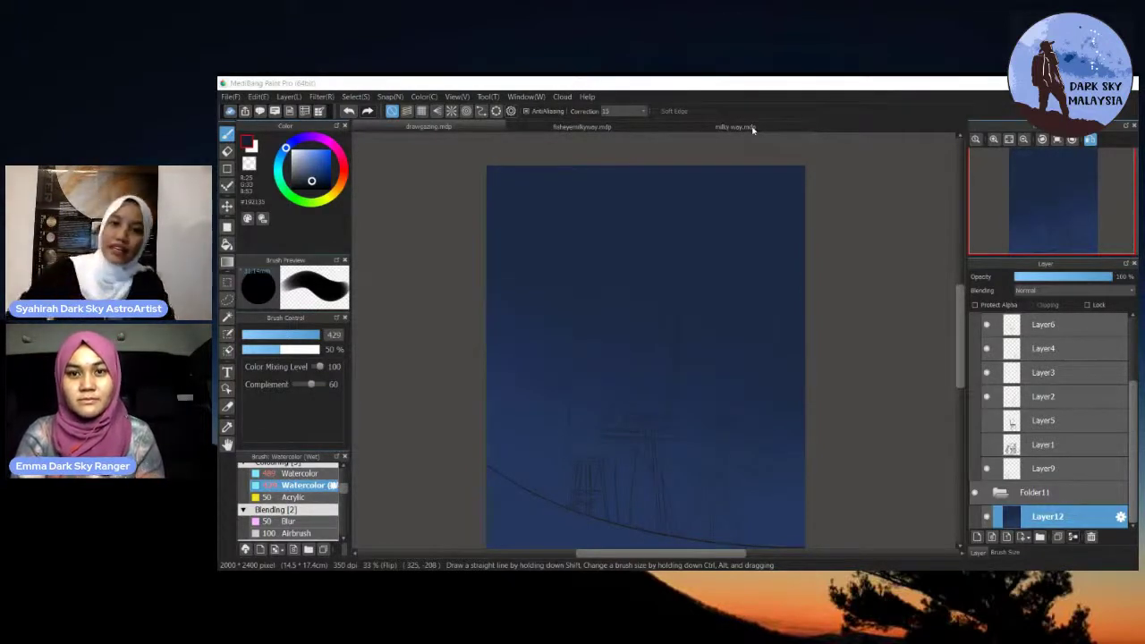
# Examine the finished painting in milky way.mdp, including a closer view of the figure, telescope and Milky Way
pyautogui.click(584, 127)
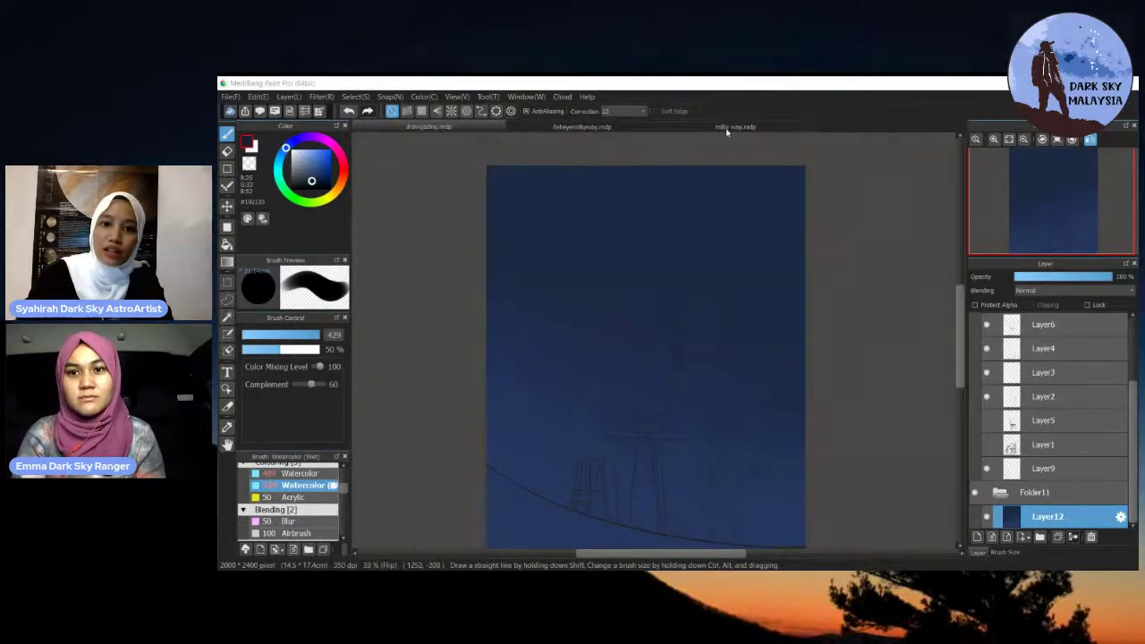
pyautogui.click(728, 129)
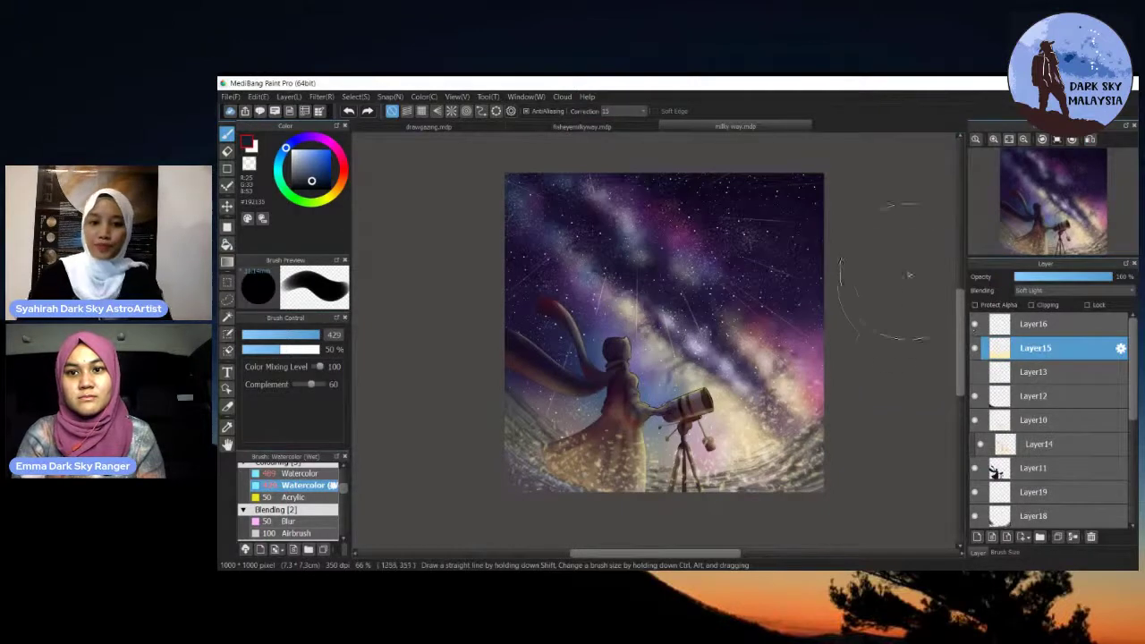
pyautogui.scroll(-1, 793, 318)
pyautogui.scroll(2, 791, 316)
pyautogui.scroll(-1, 793, 317)
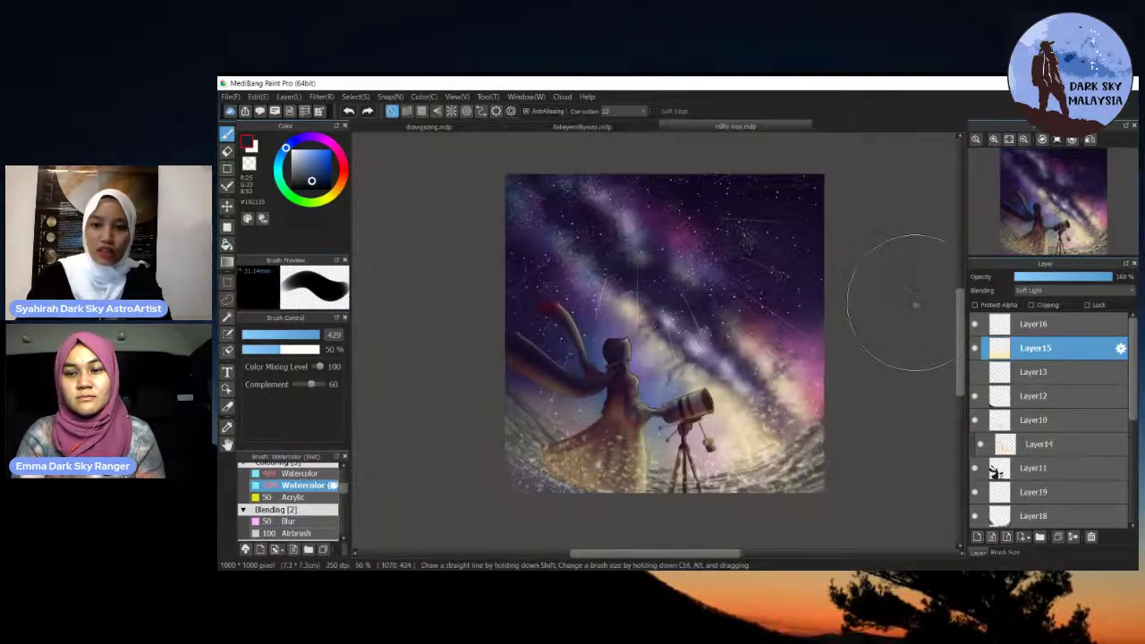
pyautogui.moveTo(964, 316); pyautogui.dragTo(963, 318)
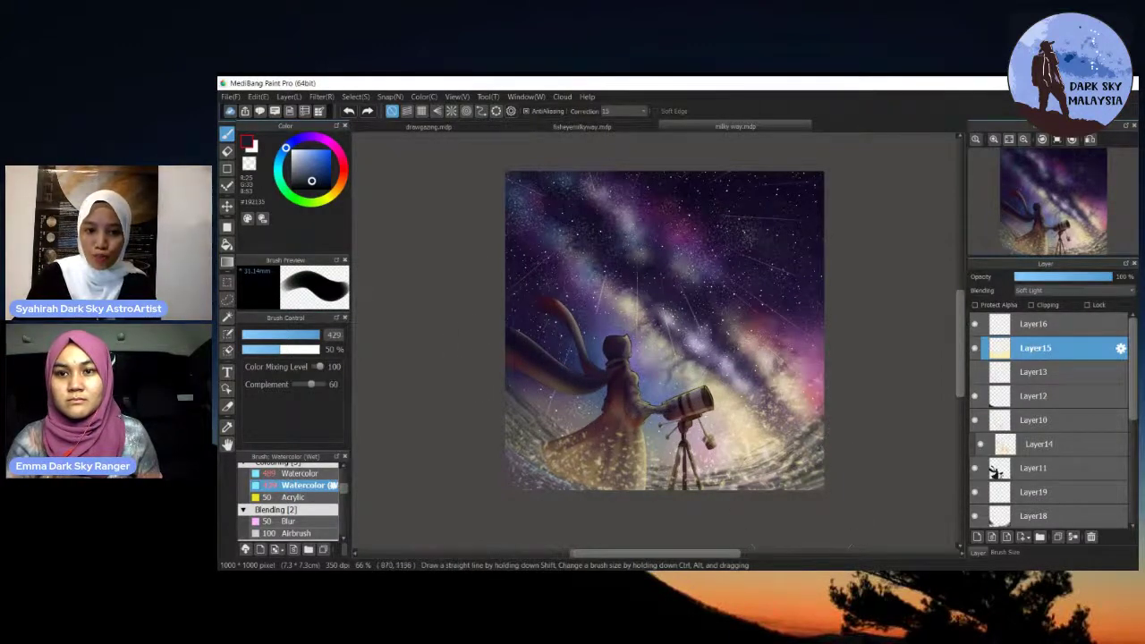
pyautogui.scroll(1, 791, 358)
pyautogui.scroll(-1, 789, 356)
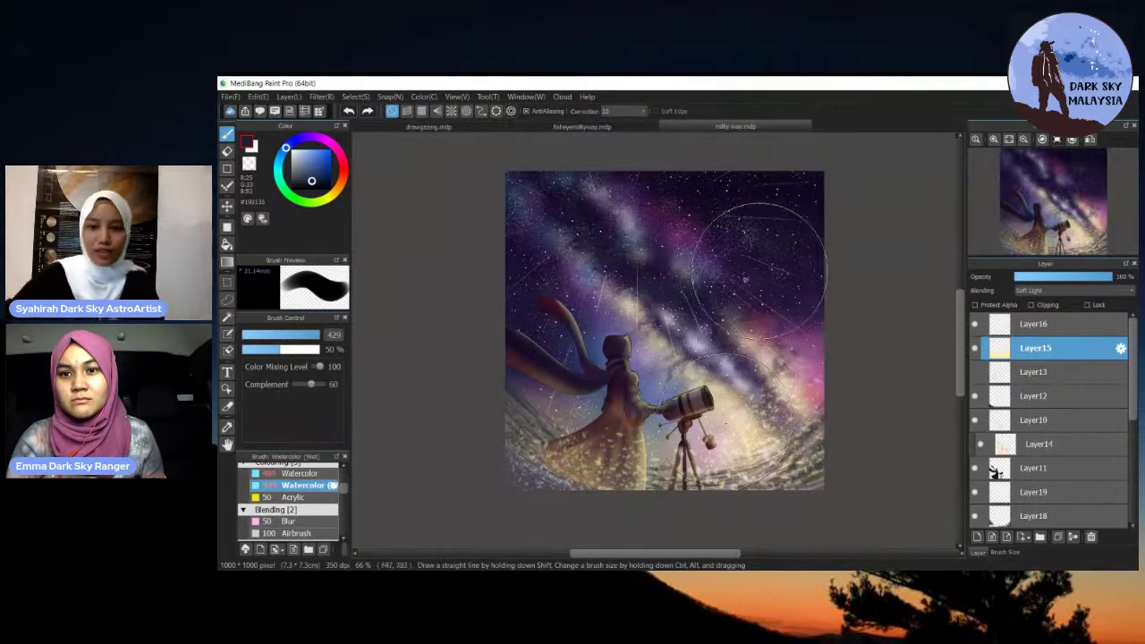
pyautogui.click(994, 139)
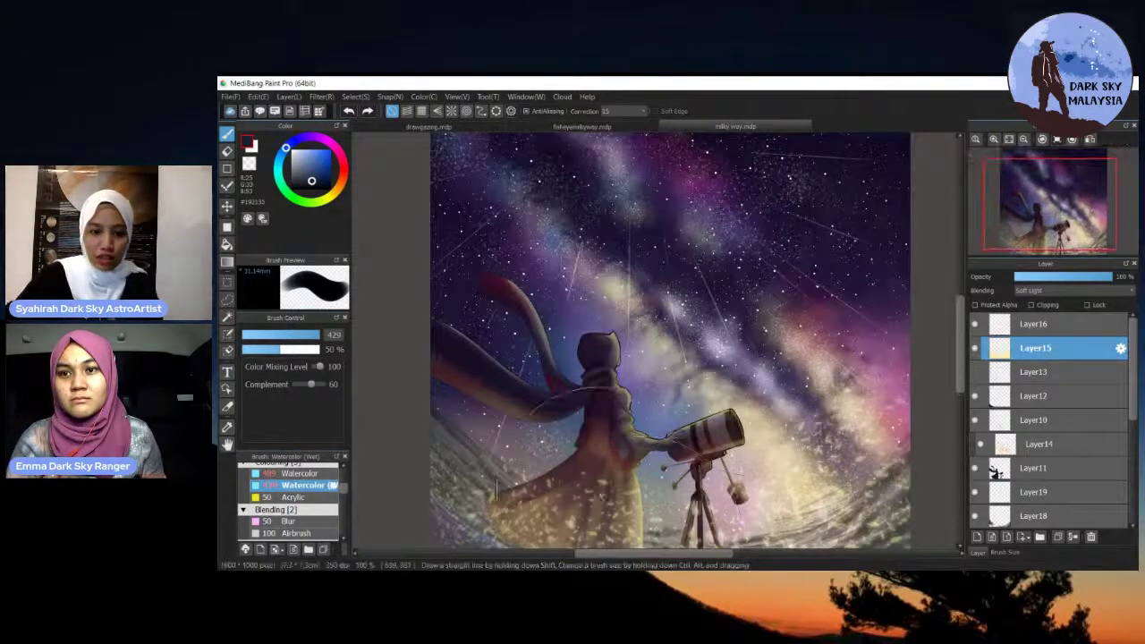
pyautogui.scroll(-3, 942, 317)
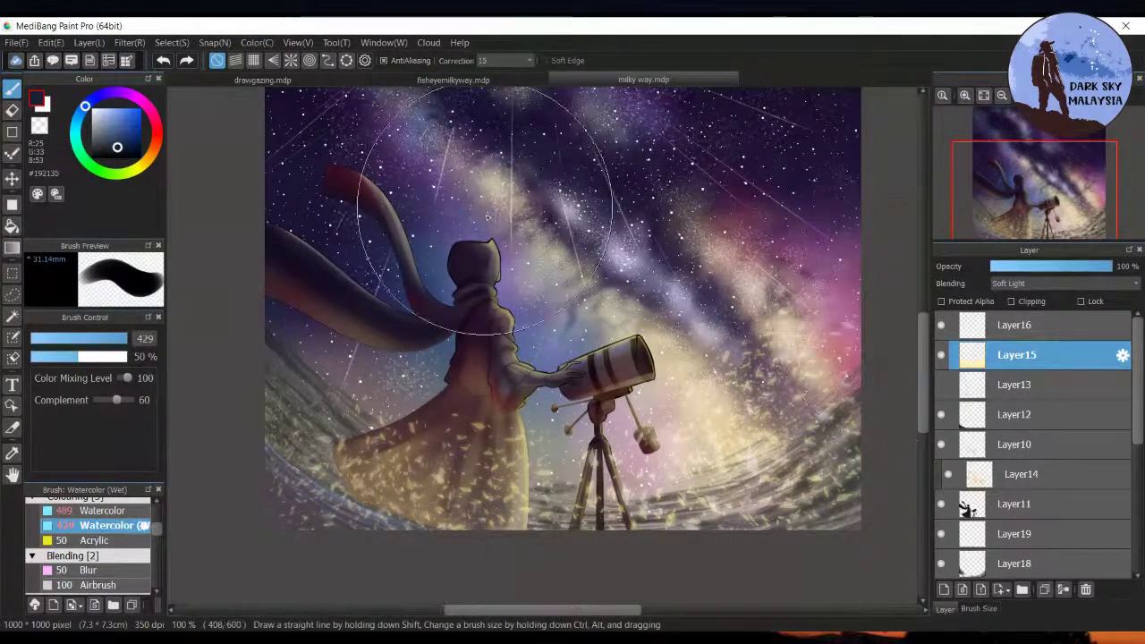
# Return to drawgazing.mdp and add a new layer directly above the blue sky layer, Layer12
pyautogui.click(305, 80)
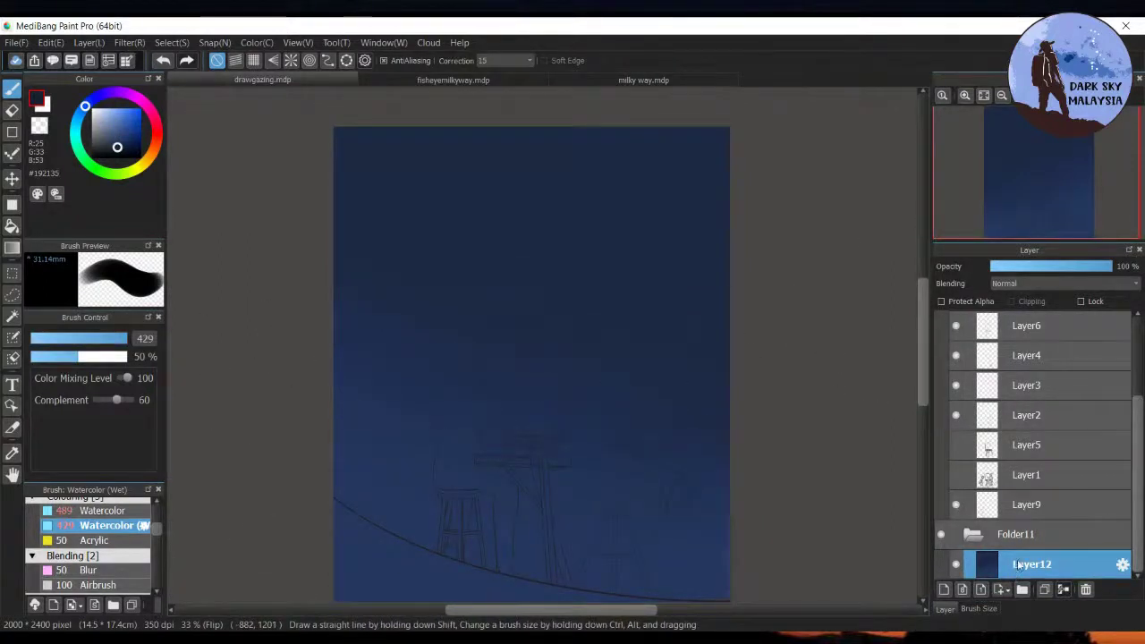
pyautogui.click(944, 589)
pyautogui.scroll(-1, 1134, 414)
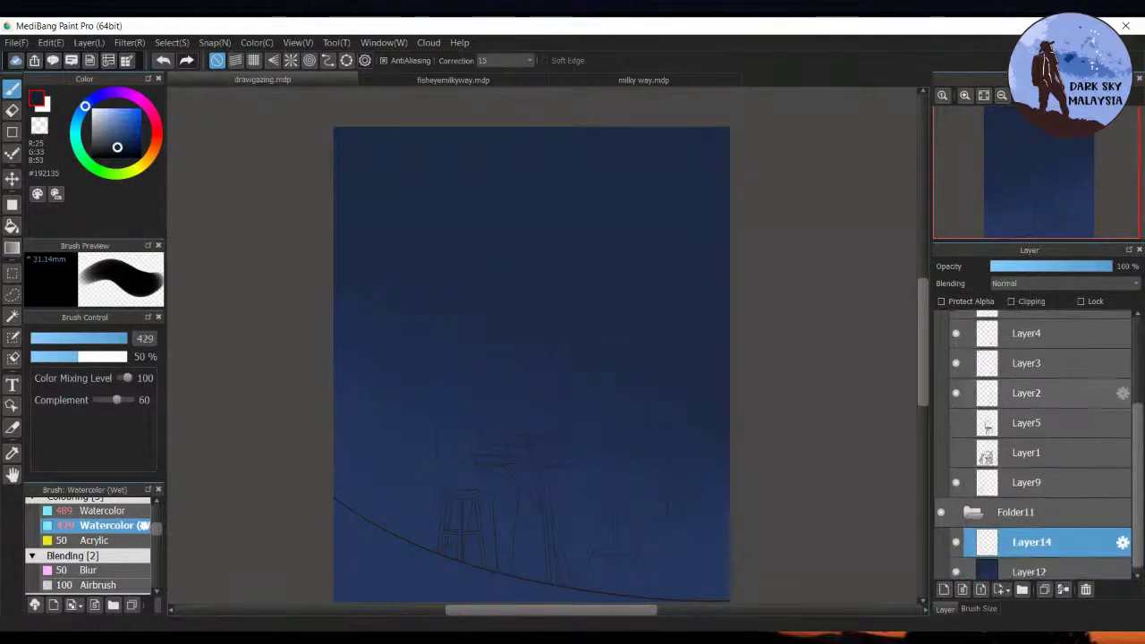
# Choose the Cloud 2 brush from the Night Sky set and set its size to 530
pyautogui.scroll(-1, 161, 538)
pyautogui.moveTo(161, 539)
pyautogui.mouseDown()
pyautogui.moveTo(161, 552)
pyautogui.moveTo(158, 517)
pyautogui.moveTo(163, 579)
pyautogui.moveTo(162, 568)
pyautogui.mouseUp()
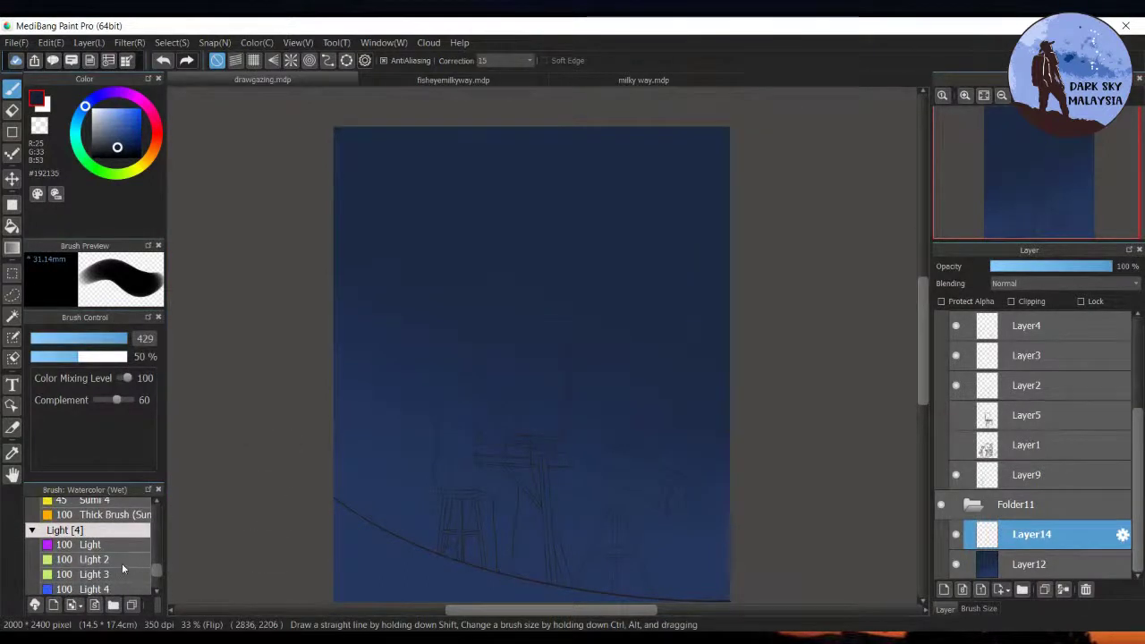
pyautogui.moveTo(158, 574); pyautogui.dragTo(152, 550)
pyautogui.click(98, 538)
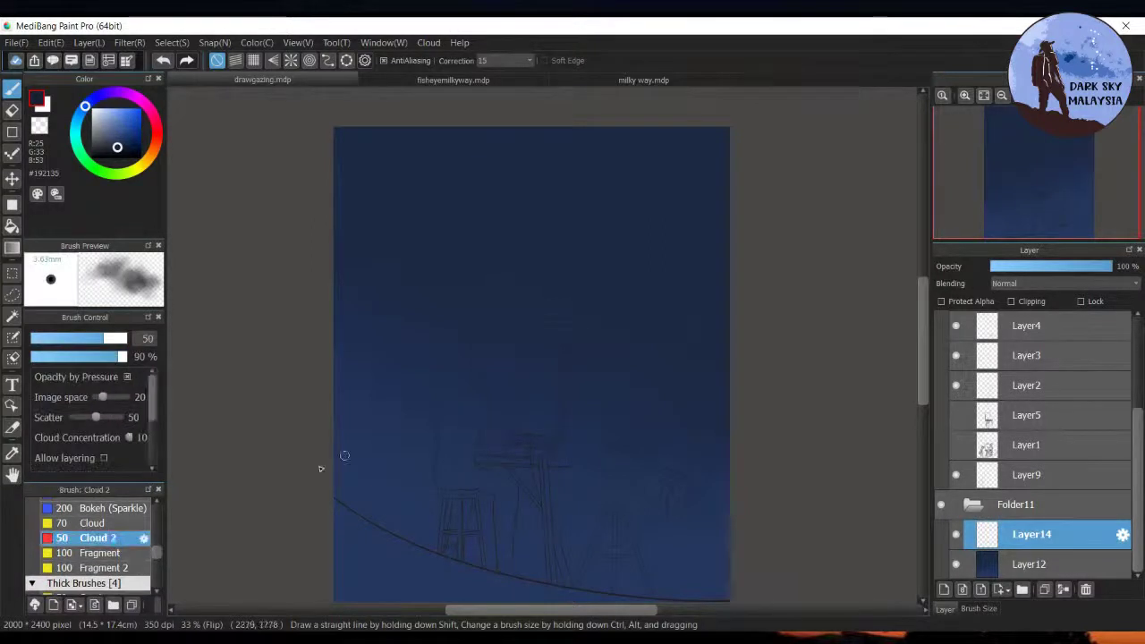
pyautogui.moveTo(114, 344); pyautogui.dragTo(177, 336)
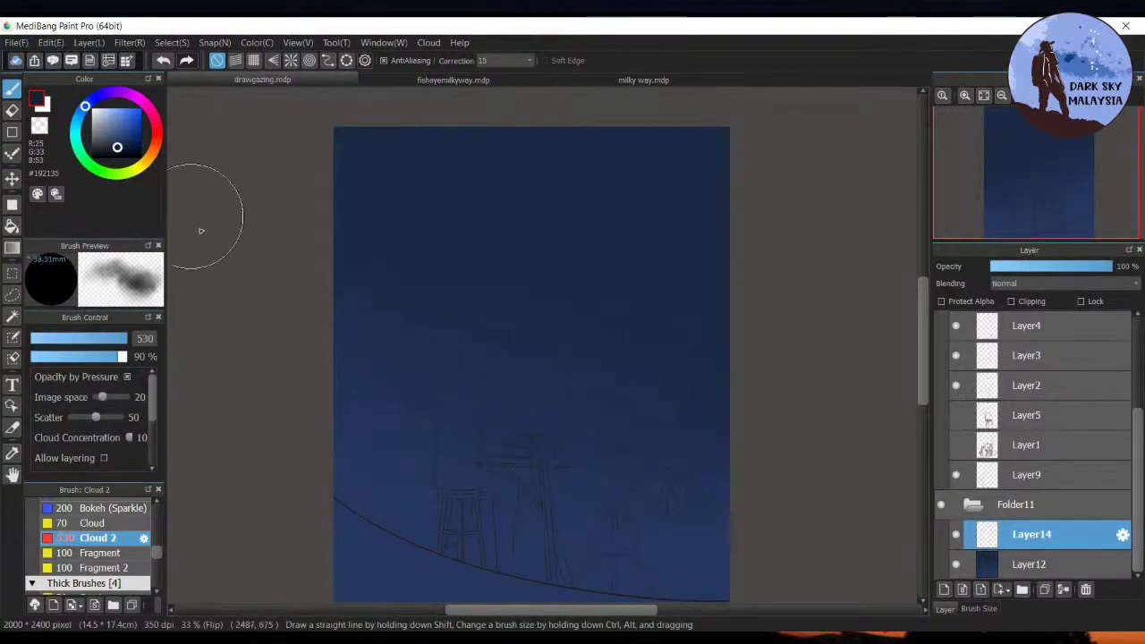
# Paint two diagonal cloud bands from the sky's upper left towards the lower right in light cyan #72FFF6, undoing and repainting the first attempt beyond the corner
pyautogui.moveTo(142, 163); pyautogui.dragTo(94, 167)
pyautogui.click(116, 133)
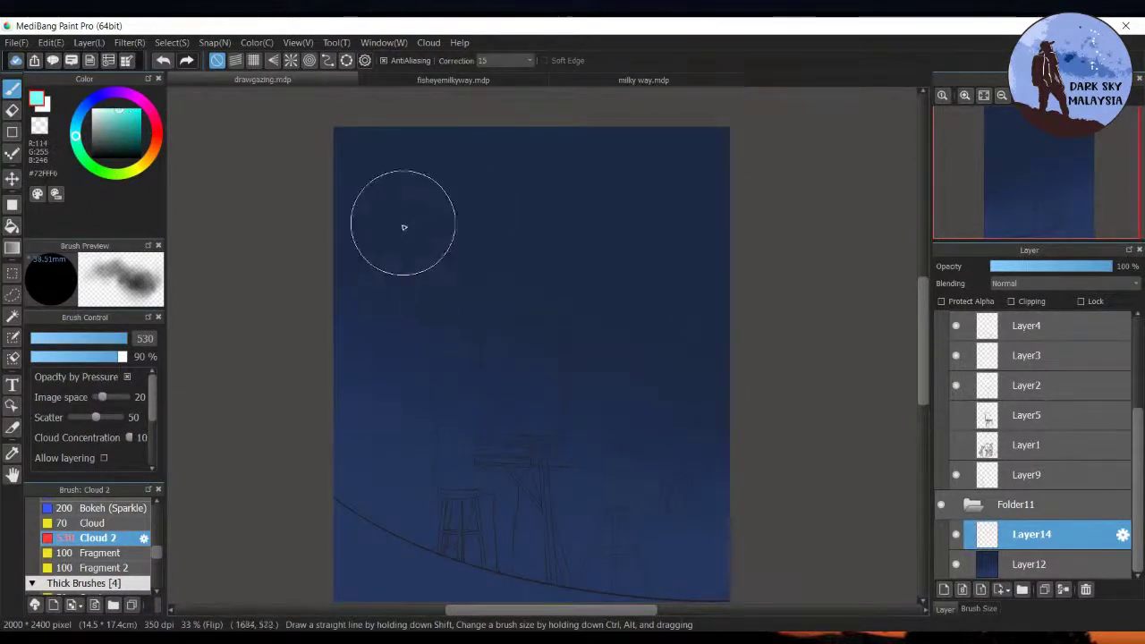
pyautogui.moveTo(409, 209)
pyautogui.mouseDown()
pyautogui.moveTo(362, 212)
pyautogui.moveTo(370, 168)
pyautogui.moveTo(354, 196)
pyautogui.moveTo(355, 161)
pyautogui.moveTo(327, 184)
pyautogui.moveTo(354, 215)
pyautogui.moveTo(339, 253)
pyautogui.moveTo(405, 251)
pyautogui.moveTo(387, 273)
pyautogui.moveTo(345, 268)
pyautogui.moveTo(415, 260)
pyautogui.moveTo(463, 326)
pyautogui.moveTo(469, 298)
pyautogui.moveTo(485, 291)
pyautogui.moveTo(477, 277)
pyautogui.moveTo(417, 298)
pyautogui.moveTo(490, 312)
pyautogui.moveTo(546, 344)
pyautogui.mouseUp()
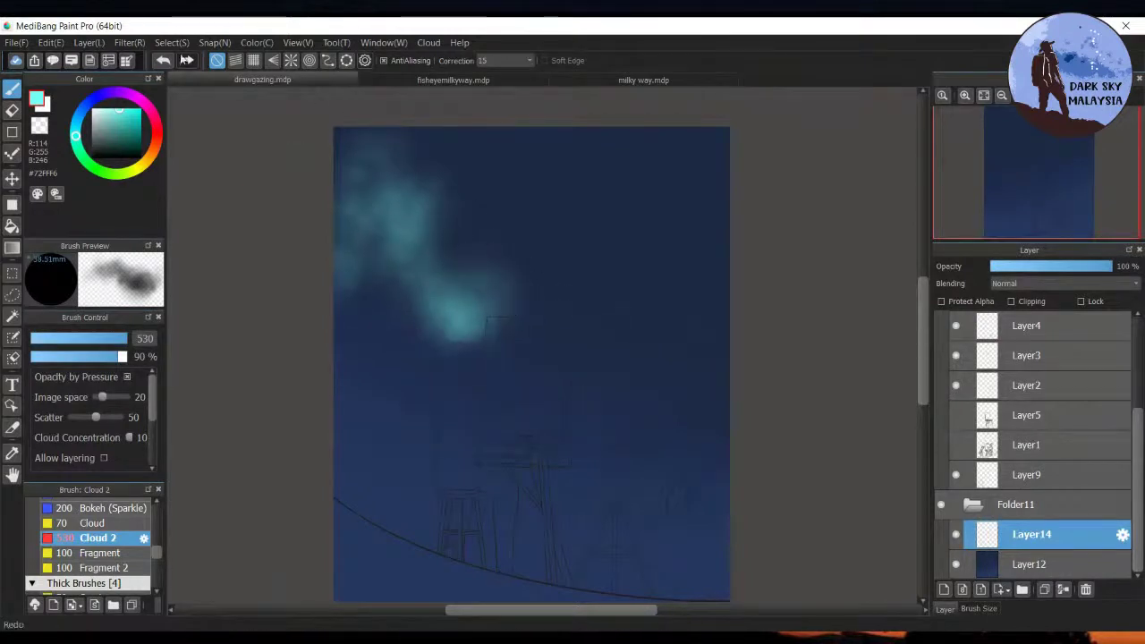
pyautogui.click(167, 64)
pyautogui.click(166, 64)
pyautogui.click(167, 64)
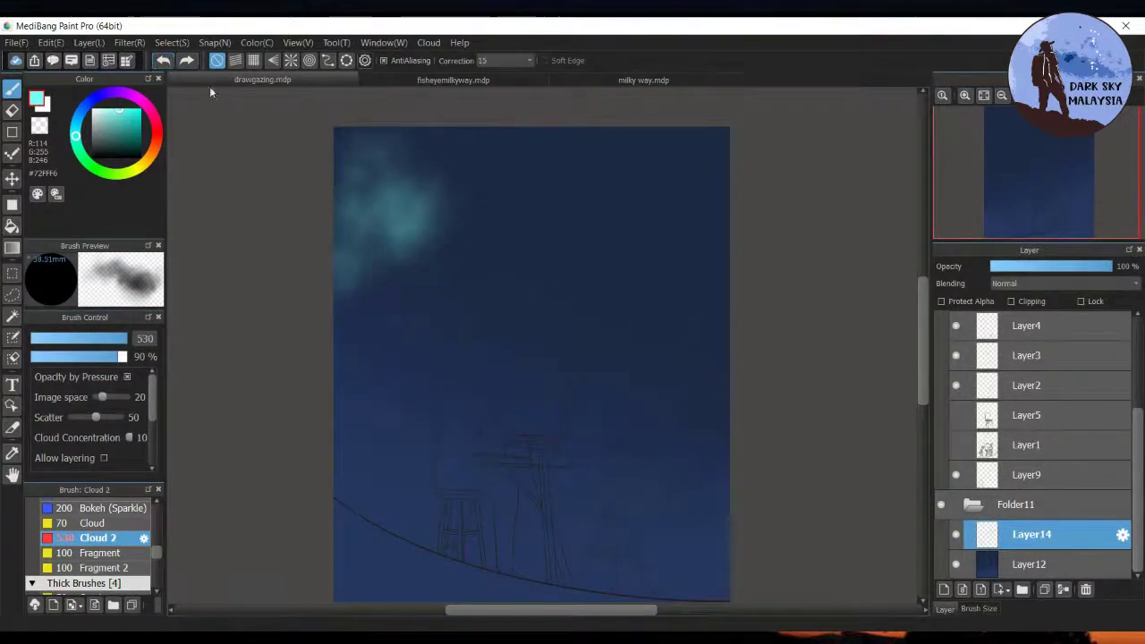
pyautogui.moveTo(442, 244)
pyautogui.mouseDown()
pyautogui.moveTo(482, 286)
pyautogui.moveTo(571, 378)
pyautogui.moveTo(555, 353)
pyautogui.moveTo(355, 225)
pyautogui.moveTo(433, 253)
pyautogui.moveTo(633, 442)
pyautogui.moveTo(669, 493)
pyautogui.mouseUp()
pyautogui.moveTo(507, 169)
pyautogui.mouseDown()
pyautogui.moveTo(555, 139)
pyautogui.moveTo(494, 159)
pyautogui.moveTo(450, 139)
pyautogui.moveTo(535, 149)
pyautogui.moveTo(553, 240)
pyautogui.moveTo(570, 236)
pyautogui.moveTo(576, 253)
pyautogui.moveTo(552, 270)
pyautogui.moveTo(605, 265)
pyautogui.moveTo(646, 306)
pyautogui.moveTo(660, 298)
pyautogui.moveTo(667, 280)
pyautogui.moveTo(580, 225)
pyautogui.moveTo(583, 210)
pyautogui.moveTo(473, 167)
pyautogui.moveTo(462, 136)
pyautogui.moveTo(379, 138)
pyautogui.moveTo(579, 313)
pyautogui.moveTo(683, 330)
pyautogui.moveTo(646, 308)
pyautogui.moveTo(655, 336)
pyautogui.moveTo(714, 378)
pyautogui.moveTo(732, 409)
pyautogui.moveTo(715, 358)
pyautogui.moveTo(726, 364)
pyautogui.moveTo(726, 340)
pyautogui.moveTo(715, 359)
pyautogui.moveTo(691, 360)
pyautogui.moveTo(686, 337)
pyautogui.moveTo(663, 472)
pyautogui.moveTo(655, 455)
pyautogui.moveTo(626, 450)
pyautogui.moveTo(667, 494)
pyautogui.moveTo(666, 514)
pyautogui.moveTo(691, 503)
pyautogui.moveTo(716, 546)
pyautogui.moveTo(681, 481)
pyautogui.moveTo(671, 314)
pyautogui.moveTo(701, 318)
pyautogui.moveTo(710, 305)
pyautogui.moveTo(709, 324)
pyautogui.moveTo(662, 269)
pyautogui.moveTo(718, 380)
pyautogui.mouseUp()
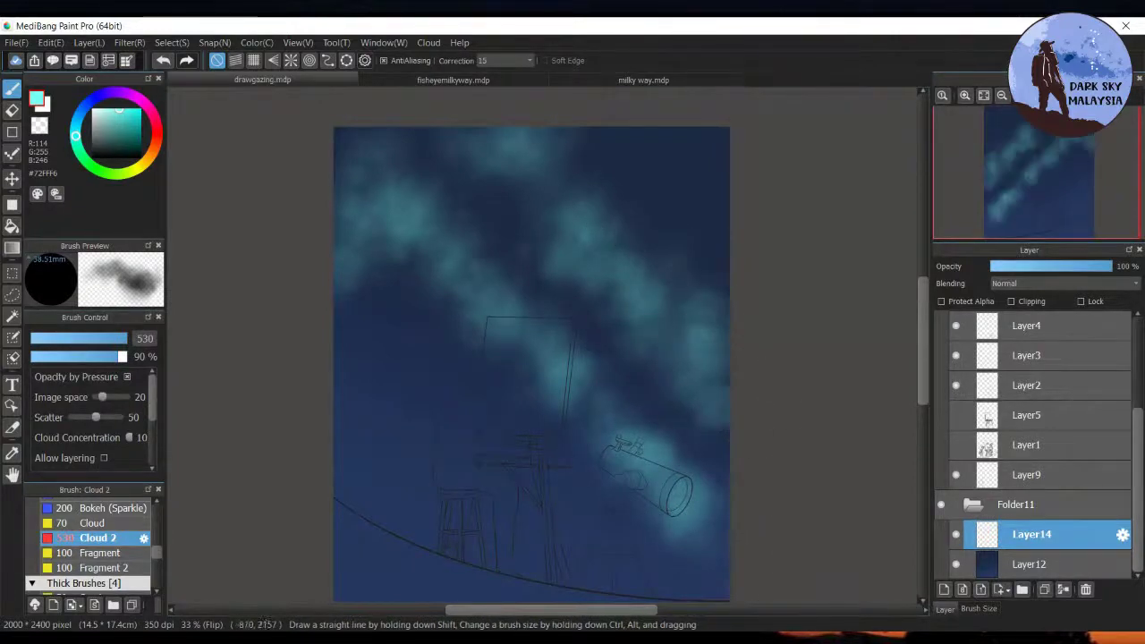
# Hide the cloud layer and select the sky layer, Layer12, with the Watercolor (Wet) brush for painting
pyautogui.click(956, 534)
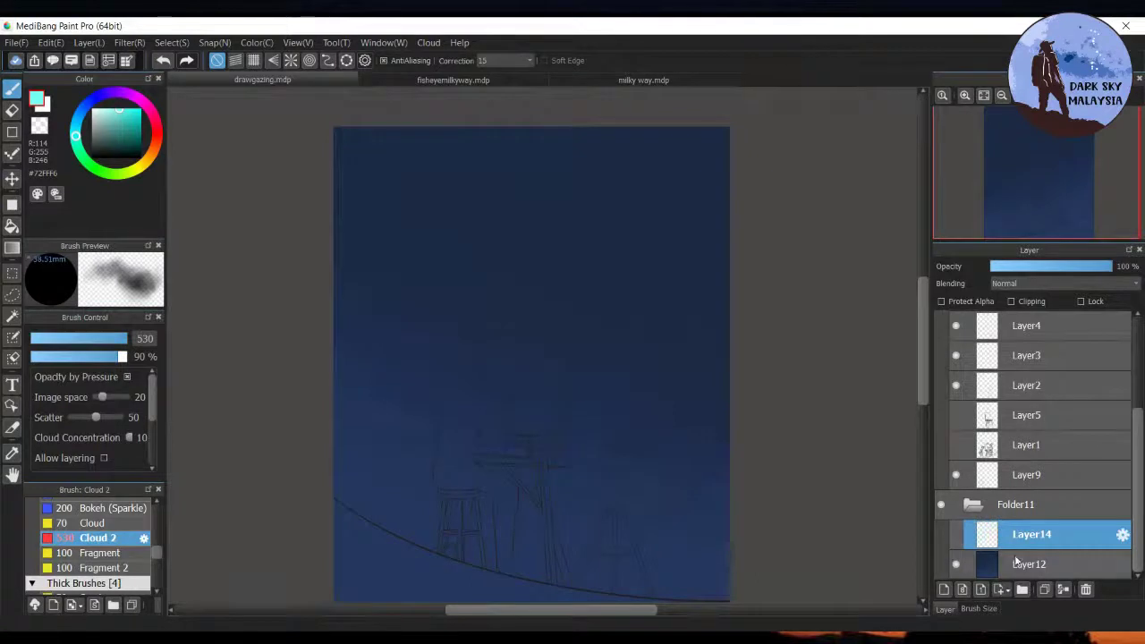
pyautogui.click(1020, 565)
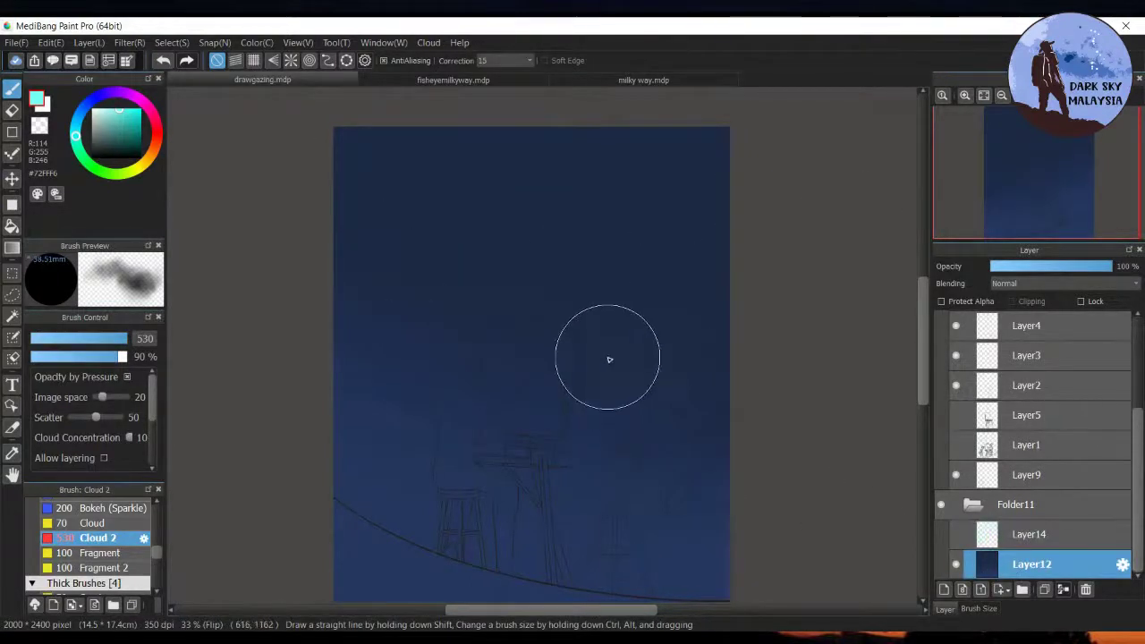
pyautogui.scroll(3, 157, 537)
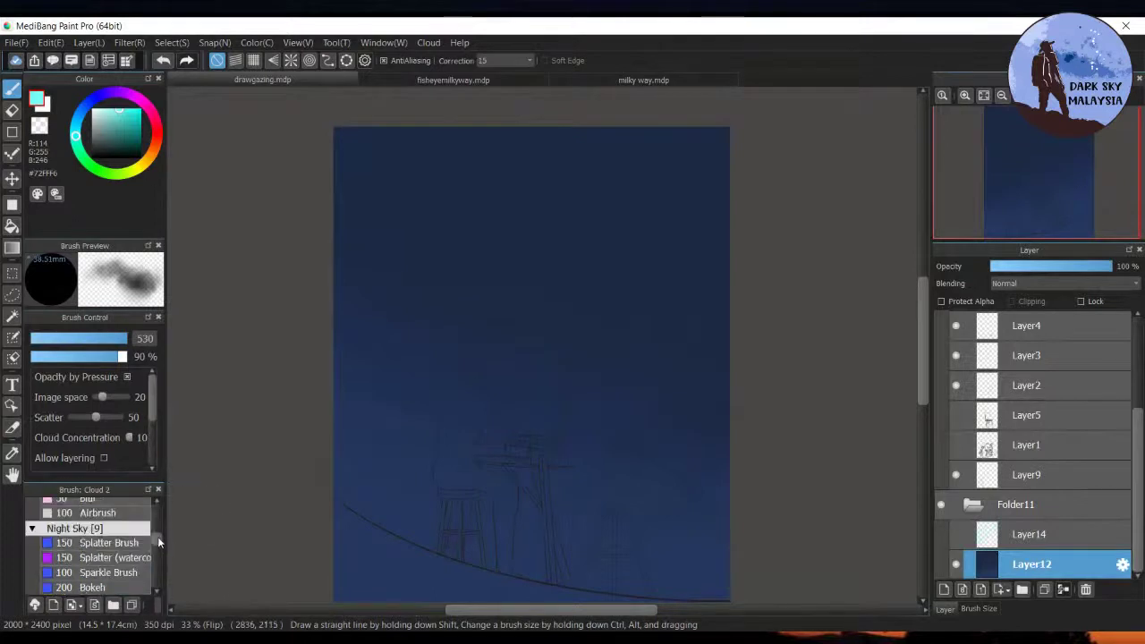
pyautogui.scroll(4, 158, 538)
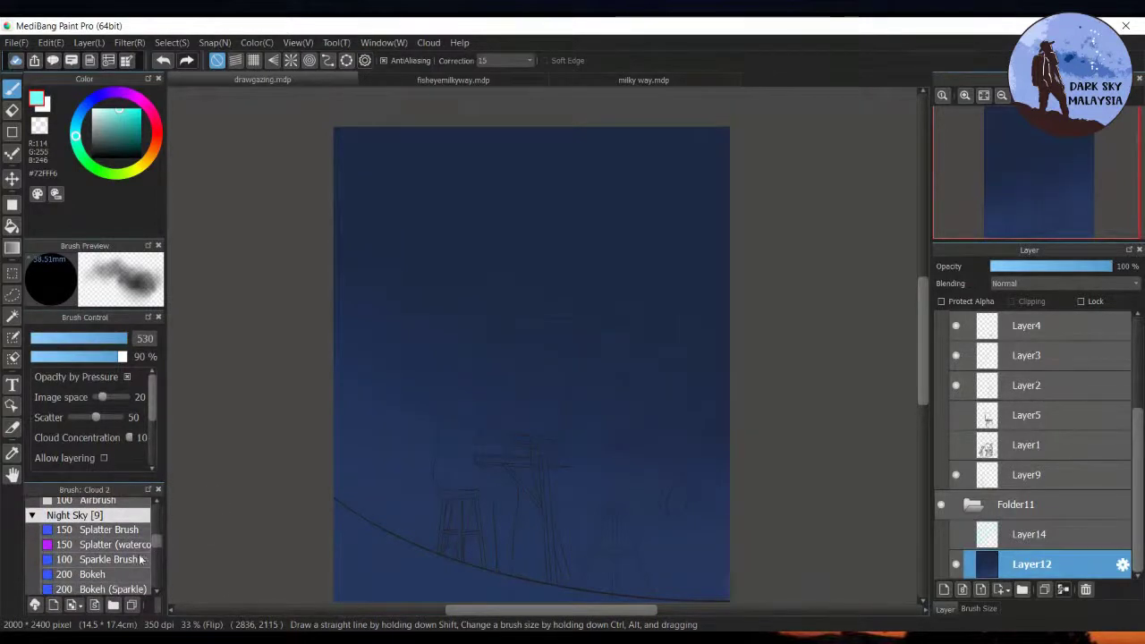
pyautogui.scroll(1, 155, 534)
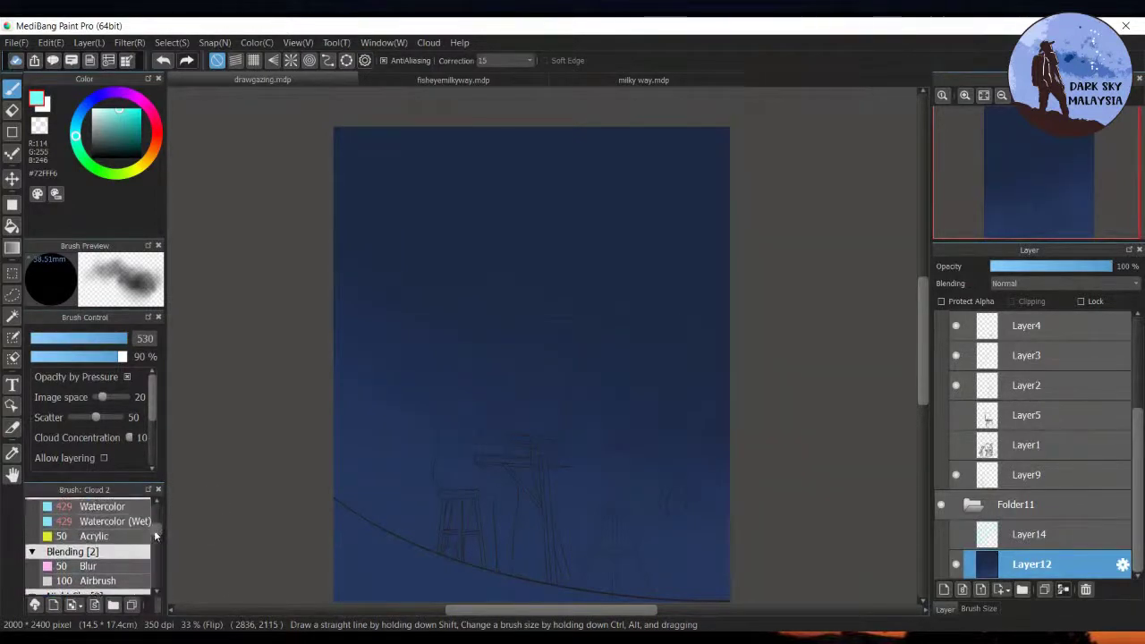
pyautogui.click(107, 521)
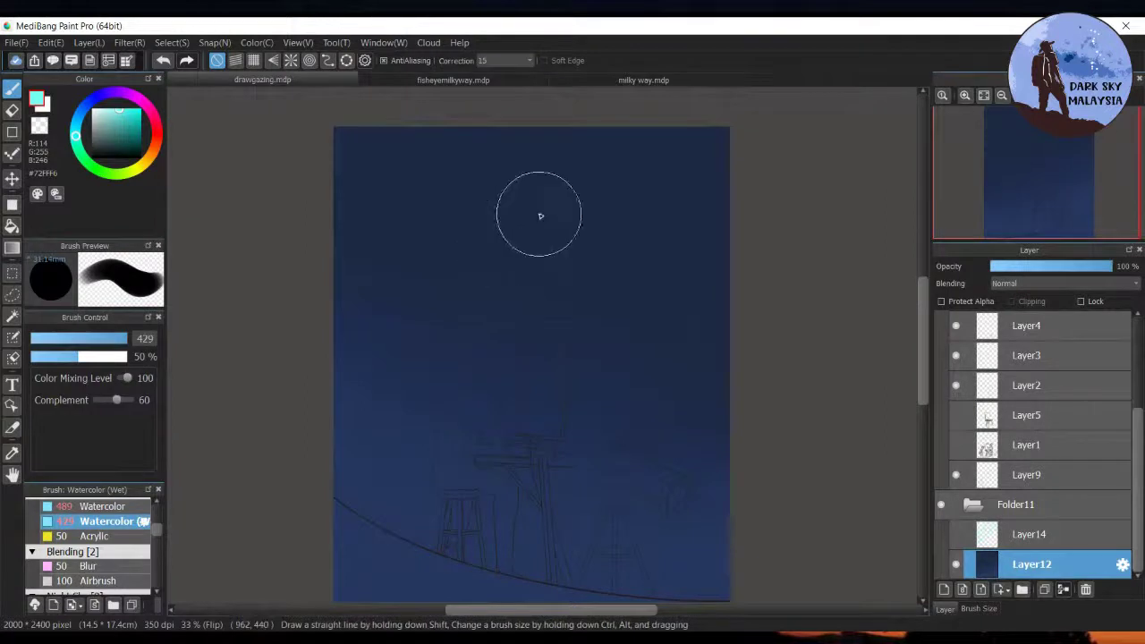
# Sample the sky's navy, darken it to about #151C2F, and paint it across the upper sky
pyautogui.keyDown('alt'); pyautogui.click(540, 256); pyautogui.keyUp('alt')
pyautogui.moveTo(123, 150); pyautogui.dragTo(119, 148)
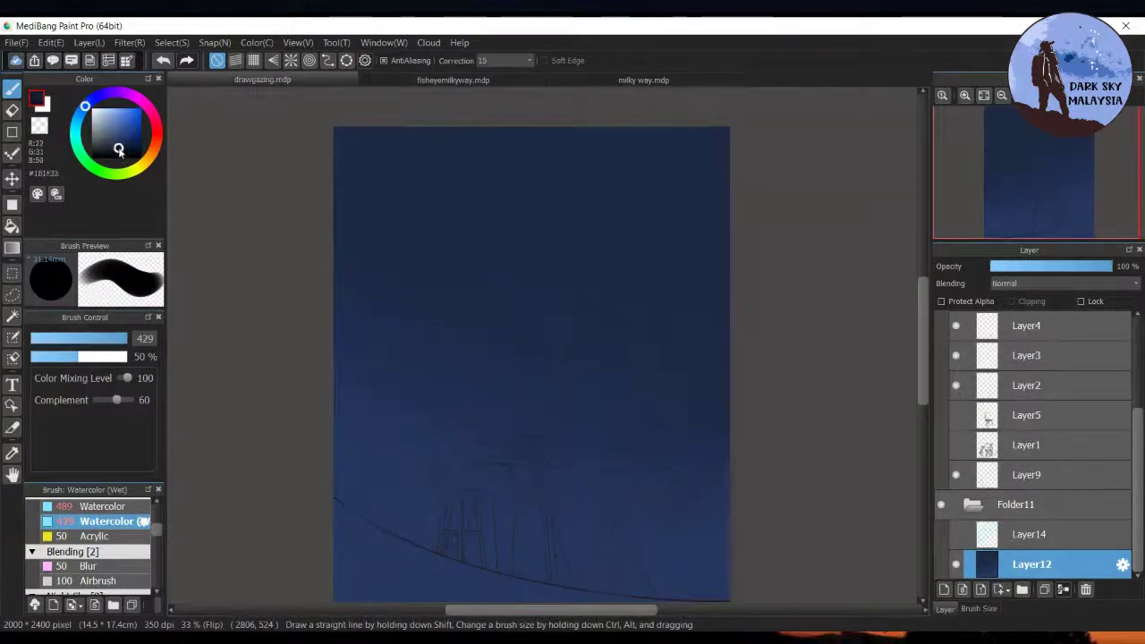
pyautogui.moveTo(662, 143); pyautogui.dragTo(769, 186)
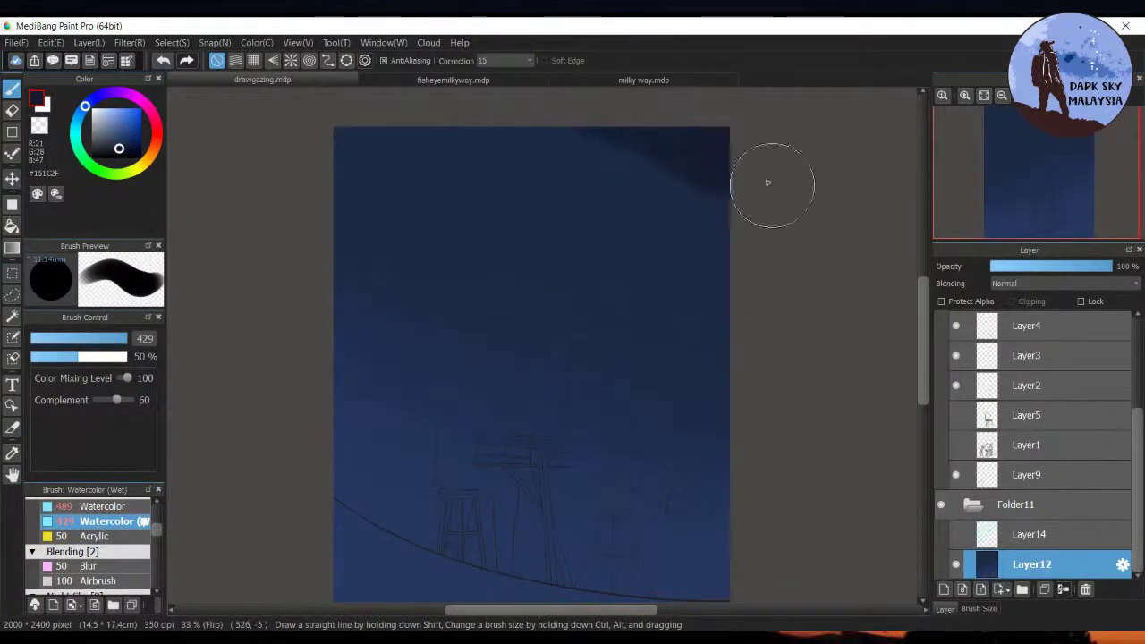
pyautogui.moveTo(624, 141); pyautogui.dragTo(730, 190)
pyautogui.moveTo(400, 150)
pyautogui.mouseDown()
pyautogui.moveTo(696, 197)
pyautogui.moveTo(767, 259)
pyautogui.moveTo(582, 159)
pyautogui.moveTo(393, 134)
pyautogui.moveTo(690, 235)
pyautogui.moveTo(531, 182)
pyautogui.moveTo(317, 140)
pyautogui.moveTo(637, 220)
pyautogui.moveTo(744, 328)
pyautogui.moveTo(418, 182)
pyautogui.moveTo(665, 263)
pyautogui.moveTo(736, 312)
pyautogui.moveTo(510, 215)
pyautogui.moveTo(342, 182)
pyautogui.moveTo(706, 265)
pyautogui.moveTo(683, 277)
pyautogui.moveTo(707, 317)
pyautogui.moveTo(392, 194)
pyautogui.moveTo(614, 305)
pyautogui.moveTo(585, 273)
pyautogui.moveTo(634, 314)
pyautogui.moveTo(487, 223)
pyautogui.moveTo(689, 327)
pyautogui.moveTo(430, 205)
pyautogui.moveTo(667, 297)
pyautogui.moveTo(741, 393)
pyautogui.moveTo(417, 266)
pyautogui.moveTo(424, 301)
pyautogui.moveTo(437, 281)
pyautogui.moveTo(510, 300)
pyautogui.moveTo(400, 205)
pyautogui.moveTo(512, 302)
pyautogui.moveTo(654, 356)
pyautogui.mouseUp()
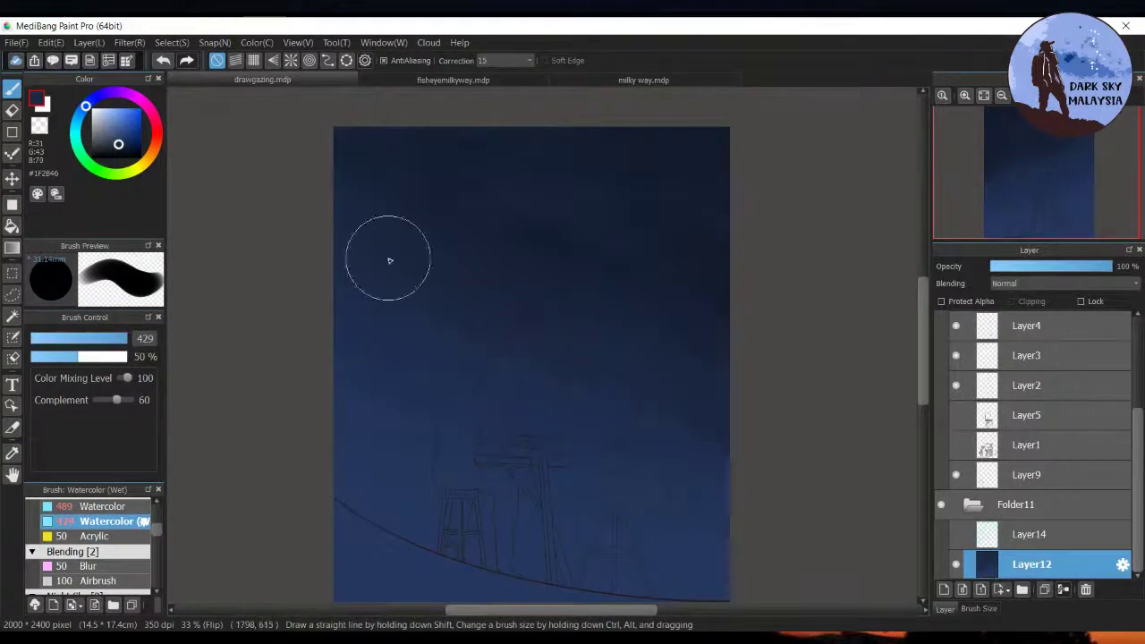
# Blend the dark upper sky into the middle blue with diagonal strokes in navy tones sampled from the canvas
pyautogui.keyDown('alt'); pyautogui.click(552, 225); pyautogui.keyUp('alt')
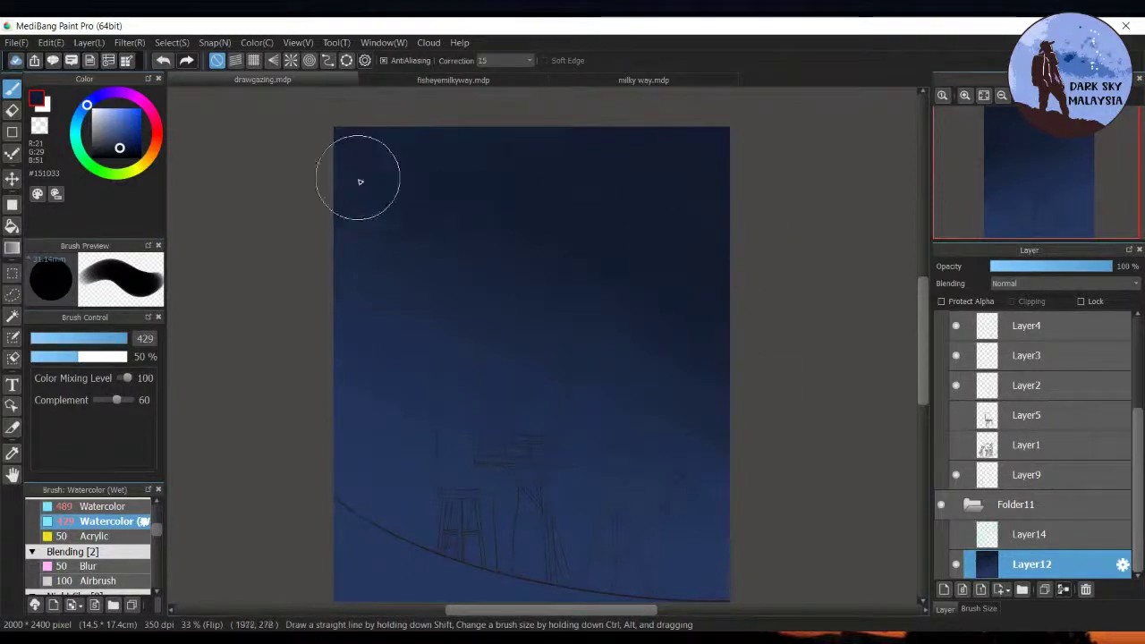
pyautogui.moveTo(690, 161); pyautogui.dragTo(775, 276)
pyautogui.rightClick(469, 300)
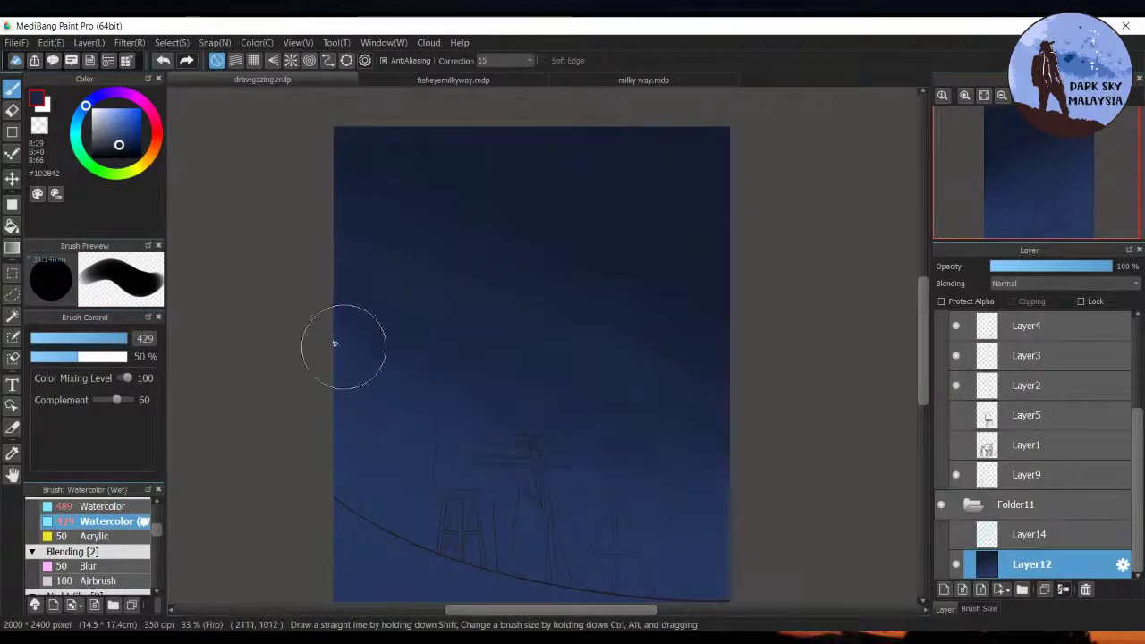
pyautogui.rightClick(582, 229)
pyautogui.moveTo(528, 239)
pyautogui.mouseDown()
pyautogui.moveTo(404, 197)
pyautogui.moveTo(366, 158)
pyautogui.moveTo(455, 235)
pyautogui.moveTo(450, 244)
pyautogui.mouseUp()
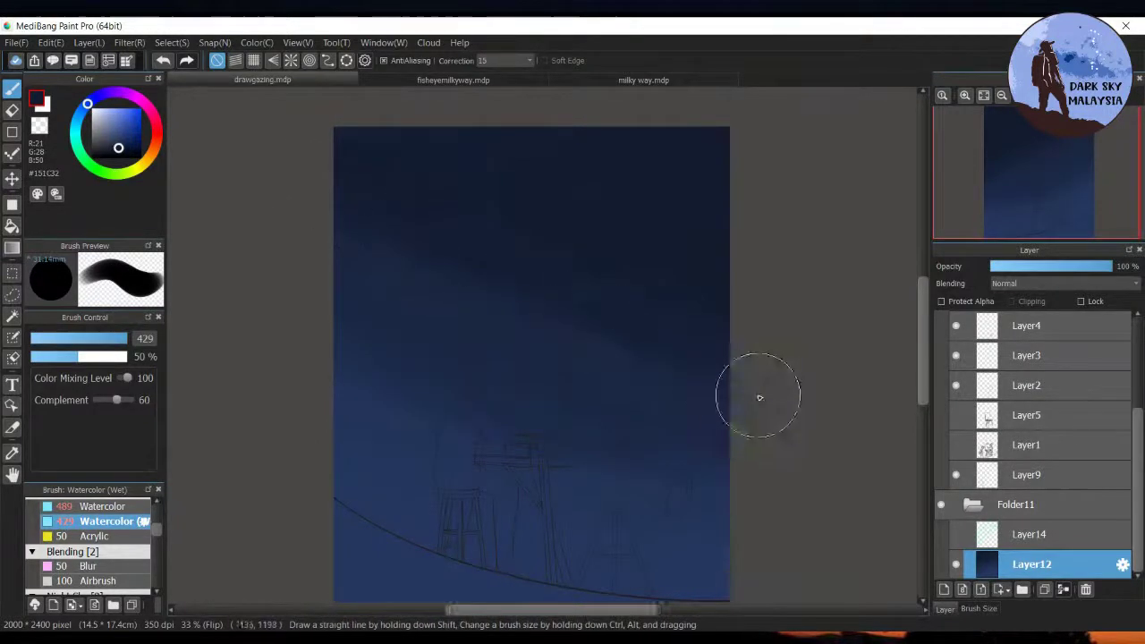
# Smooth the gradient from the middle sky down to the horizon with sampled blues and rework the dark upper area
pyautogui.keyDown('alt'); pyautogui.click(437, 293); pyautogui.keyUp('alt')
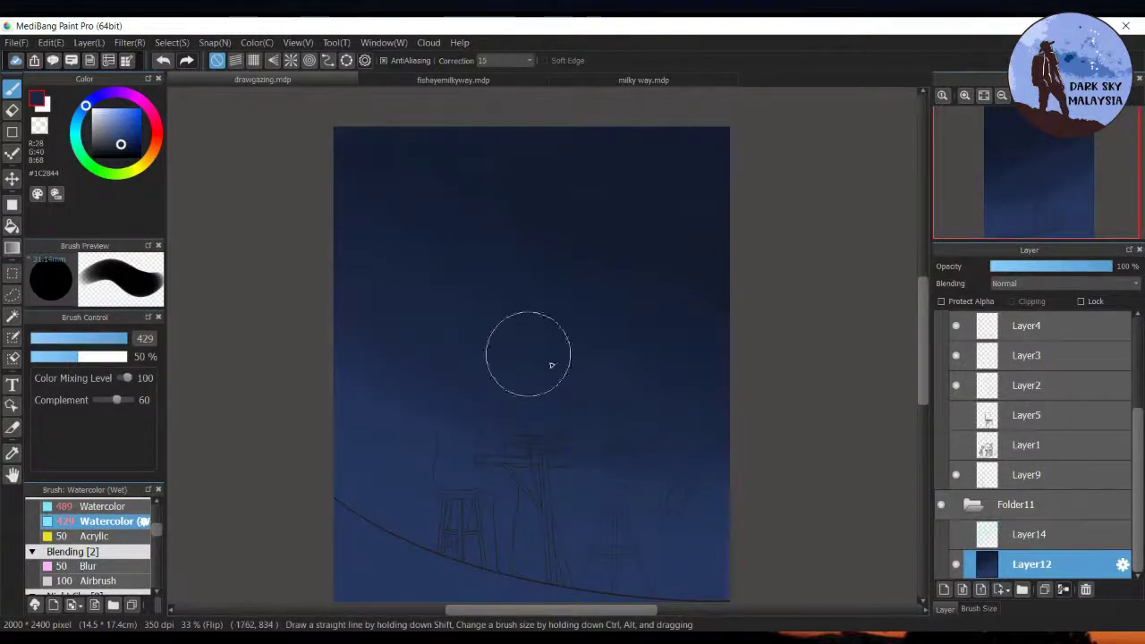
pyautogui.rightClick(407, 369)
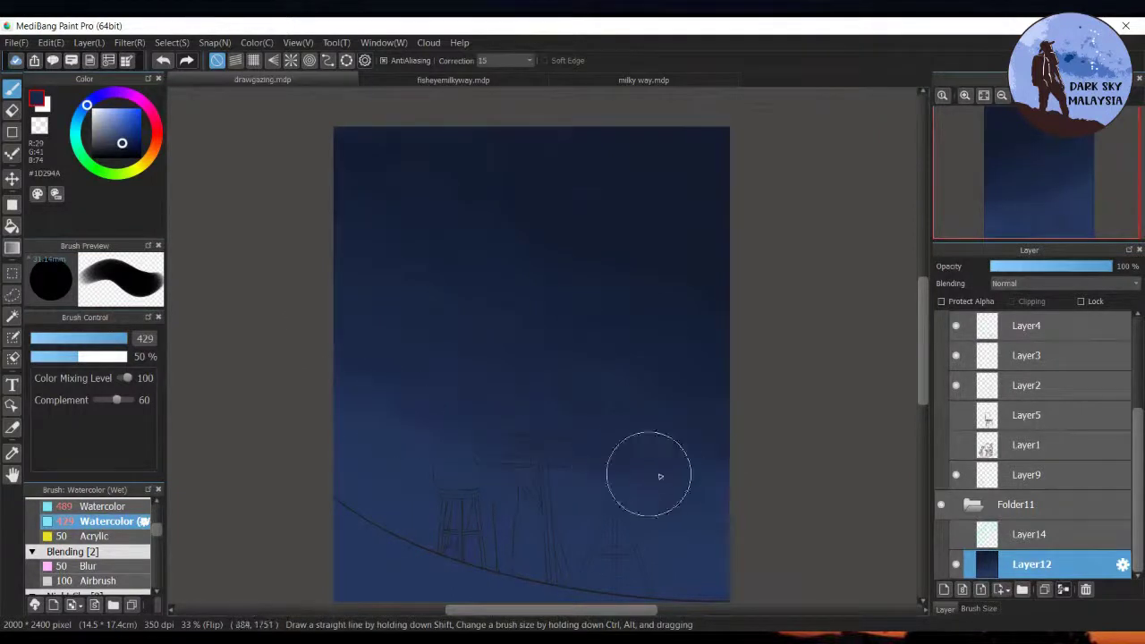
pyautogui.moveTo(409, 457); pyautogui.dragTo(403, 423)
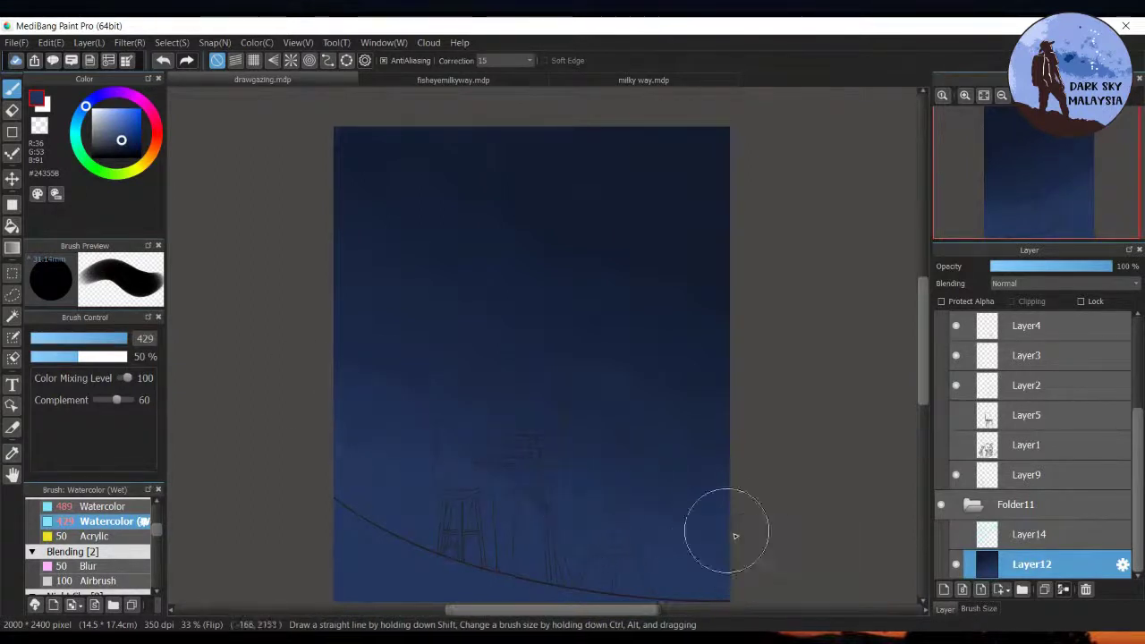
pyautogui.moveTo(592, 240)
pyautogui.mouseDown()
pyautogui.moveTo(567, 218)
pyautogui.moveTo(415, 166)
pyautogui.mouseUp()
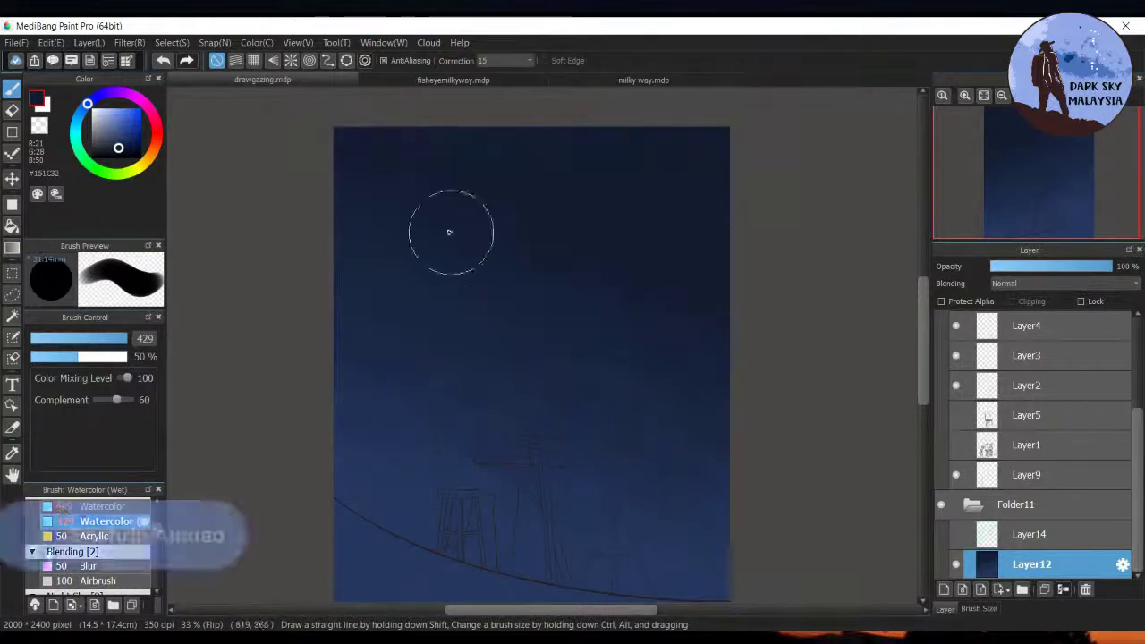
# Deepen the top of the sky with near-black such as #020204 and brush sampled dark tones towards the upper left
pyautogui.click(121, 153)
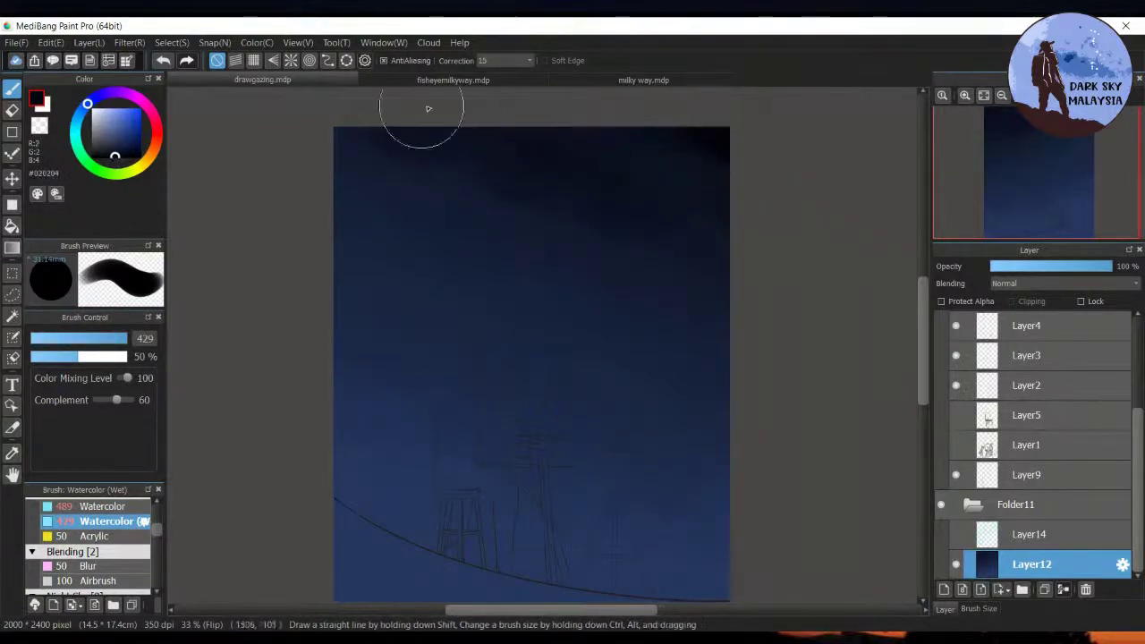
pyautogui.rightClick(526, 169)
pyautogui.moveTo(525, 169)
pyautogui.mouseDown()
pyautogui.moveTo(397, 122)
pyautogui.moveTo(445, 159)
pyautogui.moveTo(357, 143)
pyautogui.mouseUp()
pyautogui.moveTo(481, 207)
pyautogui.mouseDown()
pyautogui.moveTo(323, 149)
pyautogui.moveTo(450, 188)
pyautogui.moveTo(363, 146)
pyautogui.moveTo(415, 153)
pyautogui.moveTo(762, 286)
pyautogui.moveTo(583, 234)
pyautogui.moveTo(430, 173)
pyautogui.moveTo(505, 179)
pyautogui.moveTo(541, 163)
pyautogui.moveTo(736, 233)
pyautogui.moveTo(648, 237)
pyautogui.moveTo(741, 265)
pyautogui.moveTo(615, 242)
pyautogui.moveTo(418, 167)
pyautogui.moveTo(488, 209)
pyautogui.moveTo(420, 190)
pyautogui.moveTo(389, 196)
pyautogui.moveTo(329, 173)
pyautogui.moveTo(705, 294)
pyautogui.moveTo(489, 246)
pyautogui.moveTo(373, 205)
pyautogui.moveTo(417, 249)
pyautogui.moveTo(411, 196)
pyautogui.moveTo(424, 172)
pyautogui.moveTo(401, 145)
pyautogui.moveTo(356, 185)
pyautogui.moveTo(441, 248)
pyautogui.moveTo(392, 230)
pyautogui.mouseUp()
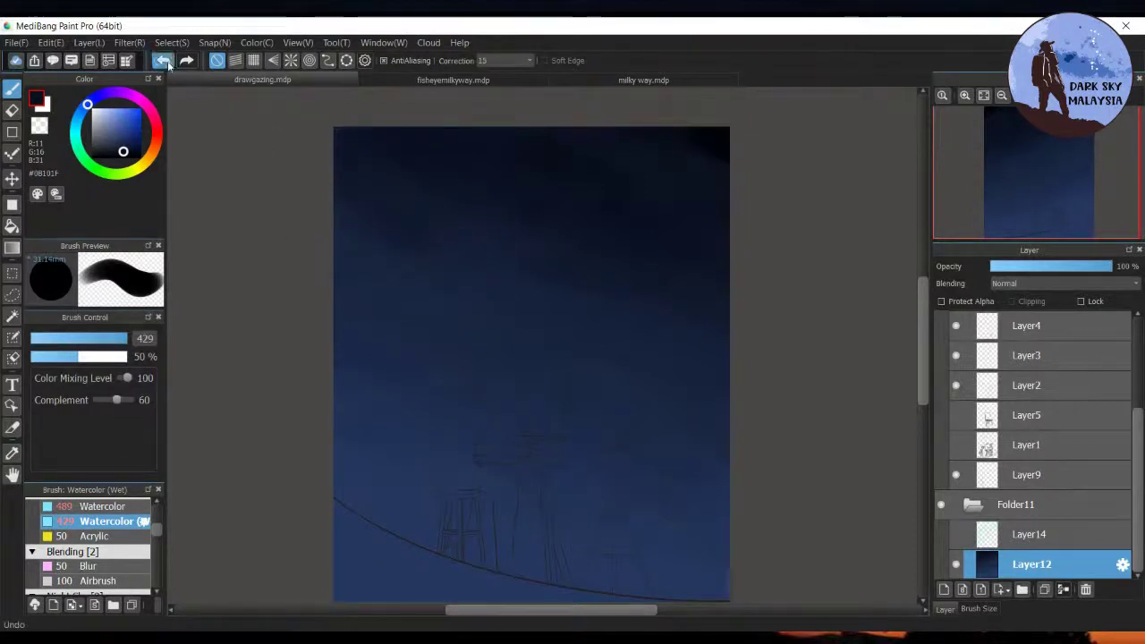
# Blend the near-black top edge into the surrounding navy with sampled tones down to #050710
pyautogui.rightClick(432, 283)
pyautogui.moveTo(318, 189)
pyautogui.mouseDown()
pyautogui.moveTo(716, 314)
pyautogui.moveTo(512, 282)
pyautogui.moveTo(330, 217)
pyautogui.moveTo(599, 186)
pyautogui.mouseUp()
pyautogui.rightClick(703, 146)
pyautogui.moveTo(687, 122)
pyautogui.mouseDown()
pyautogui.moveTo(619, 124)
pyautogui.moveTo(743, 171)
pyautogui.moveTo(642, 161)
pyautogui.moveTo(608, 142)
pyautogui.moveTo(733, 170)
pyautogui.moveTo(677, 145)
pyautogui.moveTo(617, 146)
pyautogui.mouseUp()
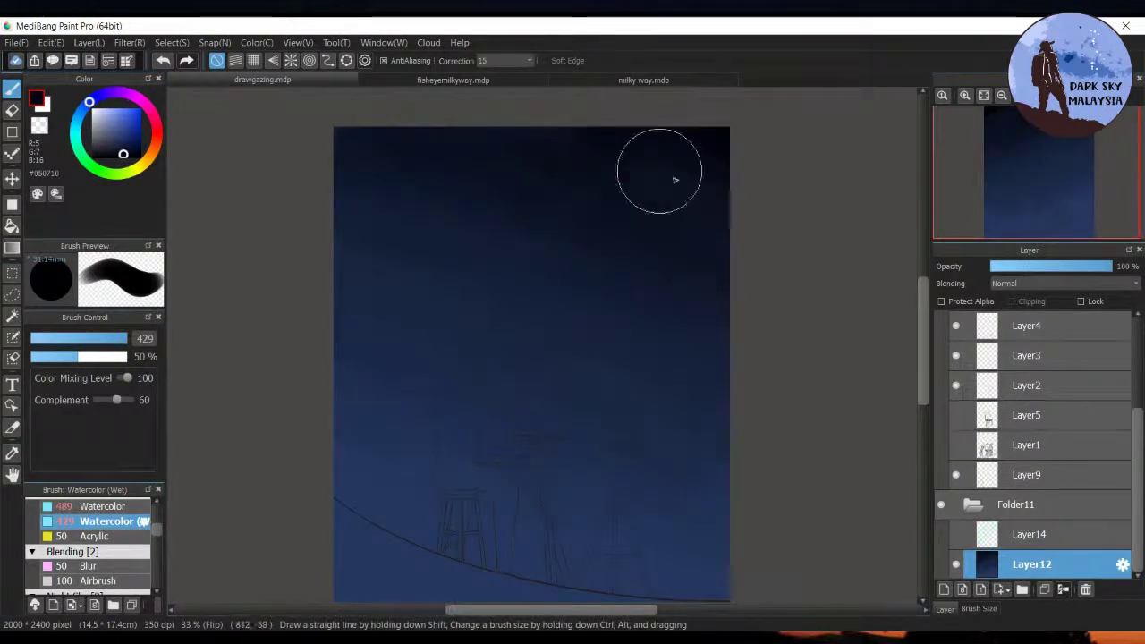
# Paint a light orange #FFCE63 glow along the curved horizon with the Watercolor (Wet) brush at size 248 and 46% opacity
pyautogui.moveTo(926, 291); pyautogui.dragTo(927, 319)
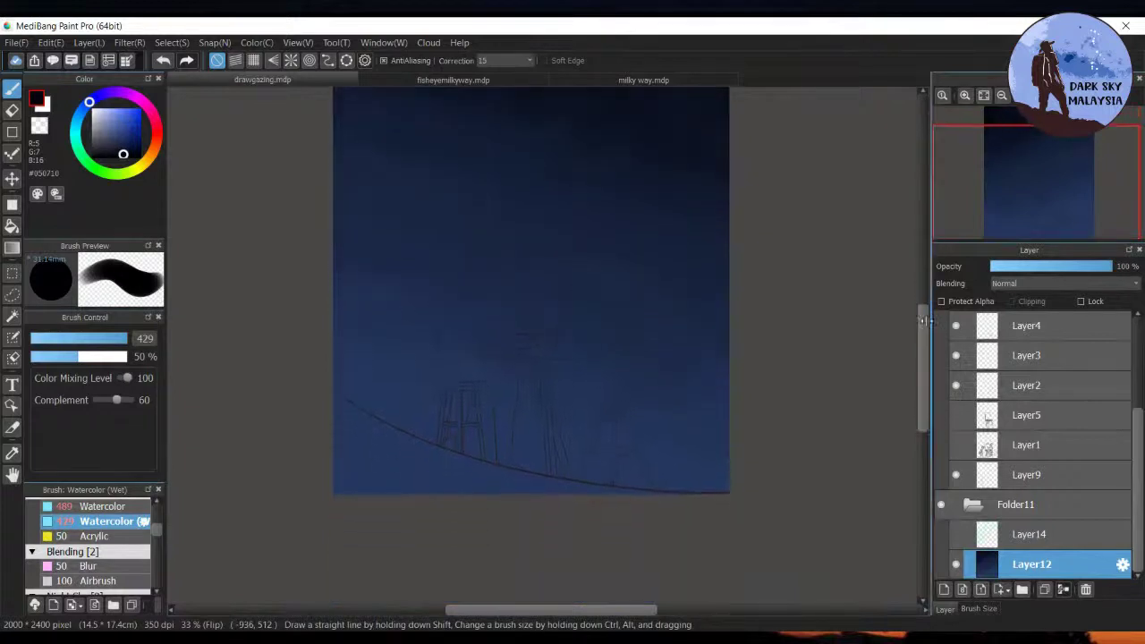
pyautogui.moveTo(140, 163); pyautogui.dragTo(151, 166)
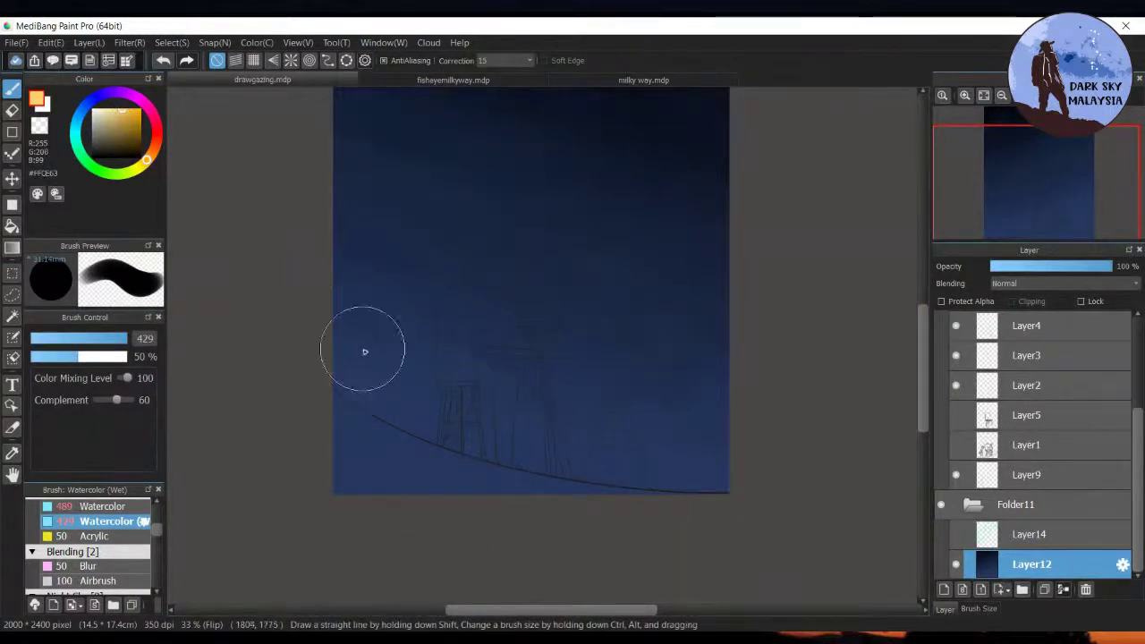
pyautogui.moveTo(326, 355); pyautogui.dragTo(353, 379)
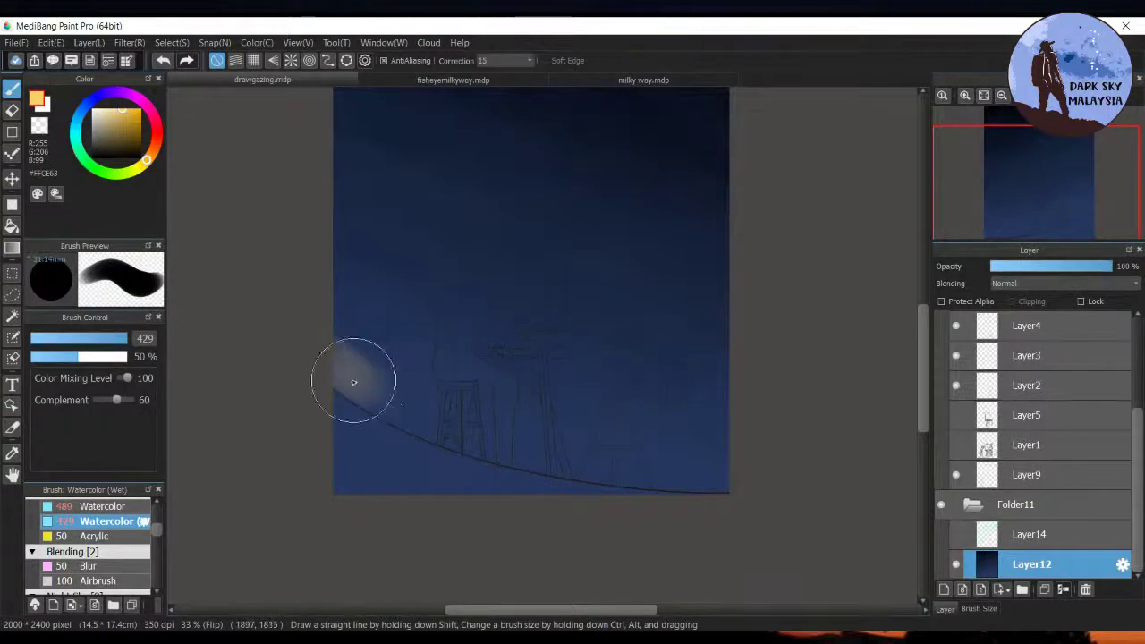
pyautogui.click(164, 61)
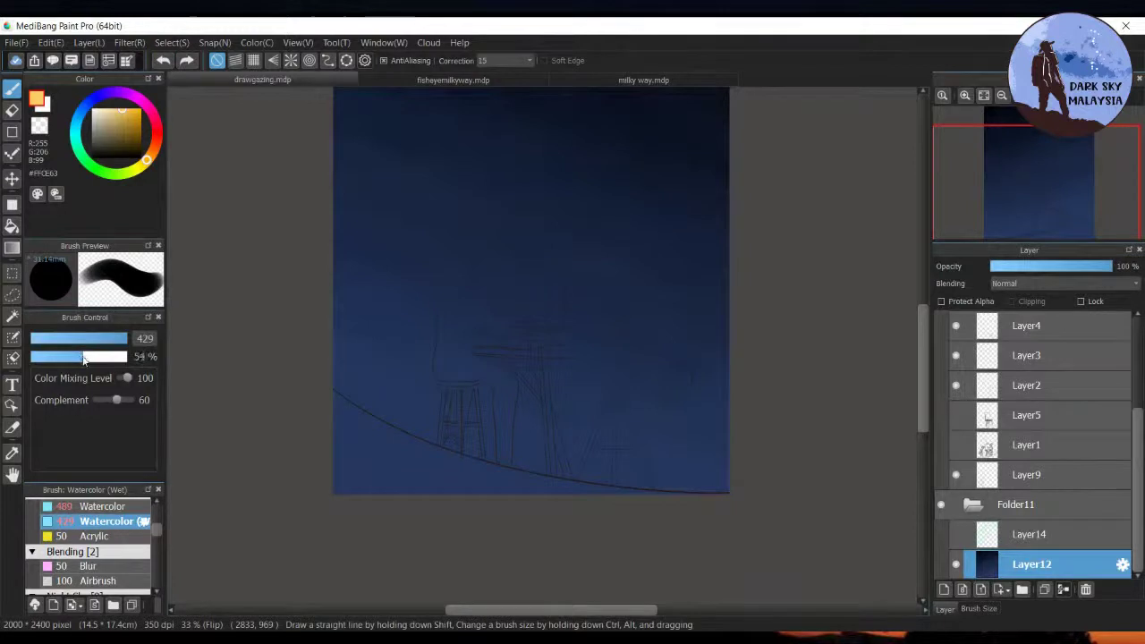
pyautogui.click(108, 338)
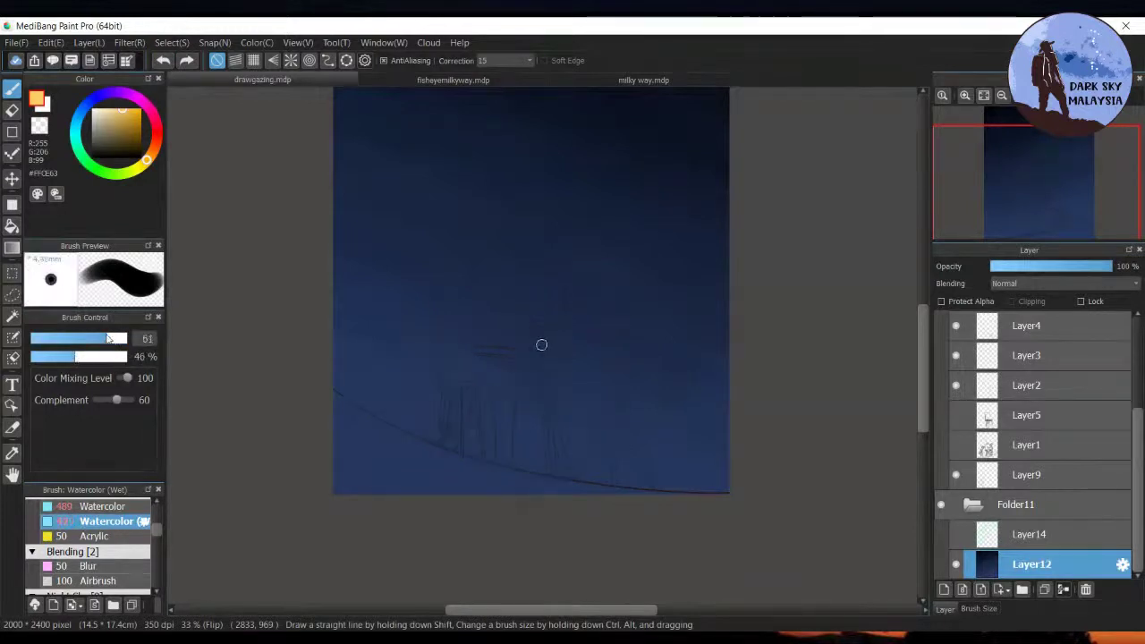
pyautogui.moveTo(128, 341); pyautogui.dragTo(143, 347)
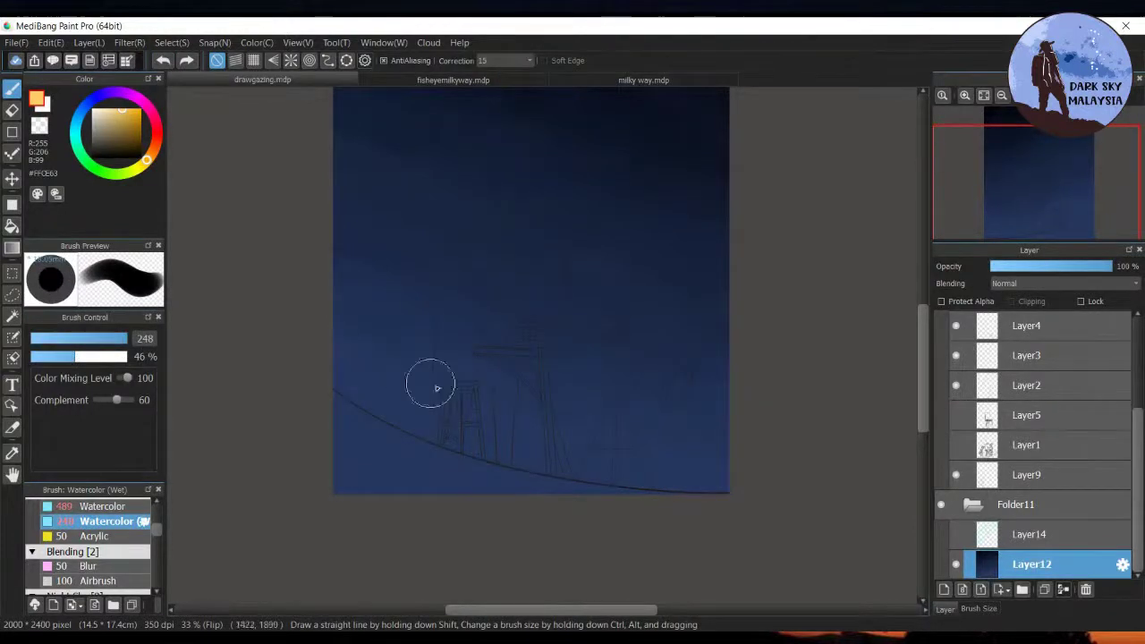
pyautogui.moveTo(372, 393)
pyautogui.mouseDown()
pyautogui.moveTo(423, 424)
pyautogui.moveTo(581, 459)
pyautogui.moveTo(450, 441)
pyautogui.moveTo(651, 475)
pyautogui.moveTo(777, 481)
pyautogui.moveTo(595, 483)
pyautogui.moveTo(723, 478)
pyautogui.mouseUp()
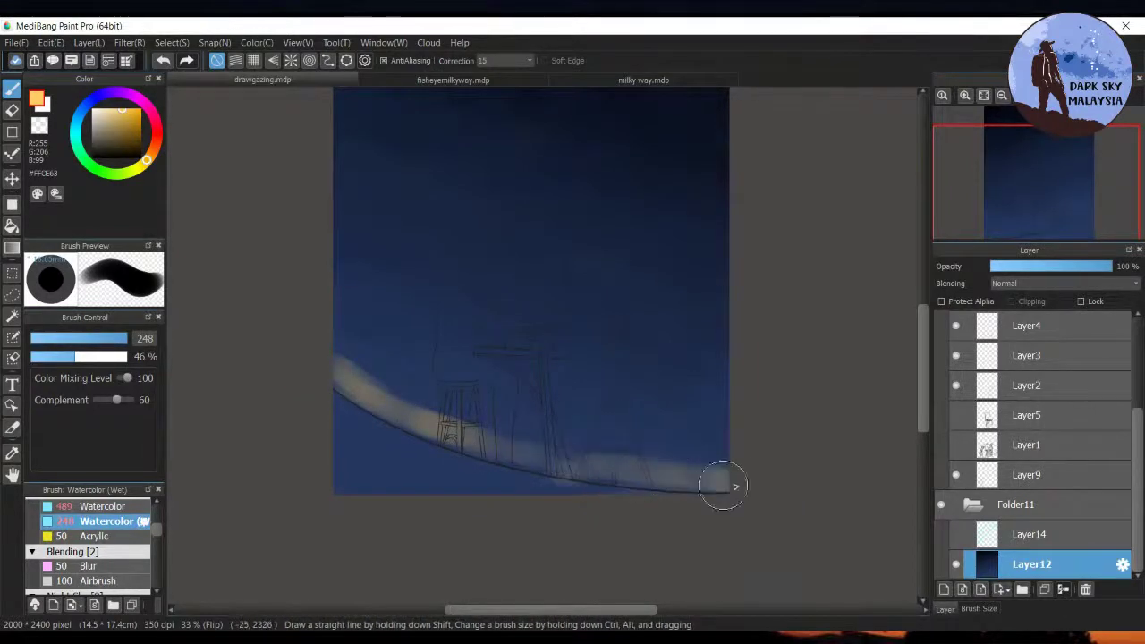
pyautogui.moveTo(320, 372)
pyautogui.mouseDown()
pyautogui.moveTo(537, 456)
pyautogui.moveTo(750, 489)
pyautogui.moveTo(486, 440)
pyautogui.moveTo(458, 400)
pyautogui.mouseUp()
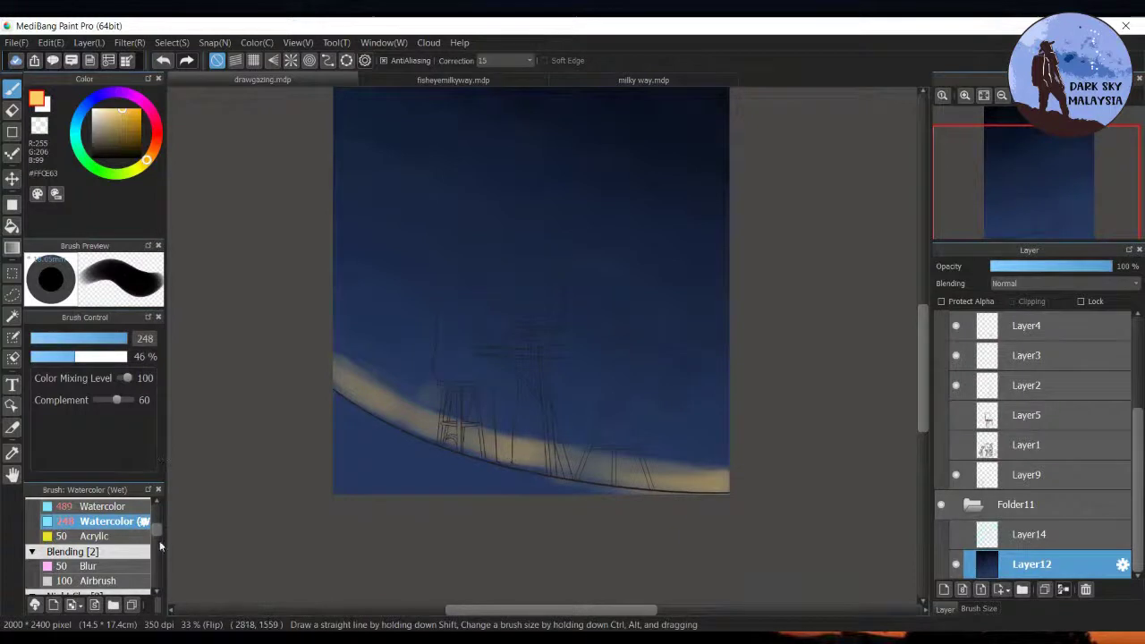
# Thicken and even out the light orange horizon glow with the brush enlarged to 265
pyautogui.moveTo(115, 342)
pyautogui.mouseDown()
pyautogui.moveTo(152, 339)
pyautogui.moveTo(141, 339)
pyautogui.mouseUp()
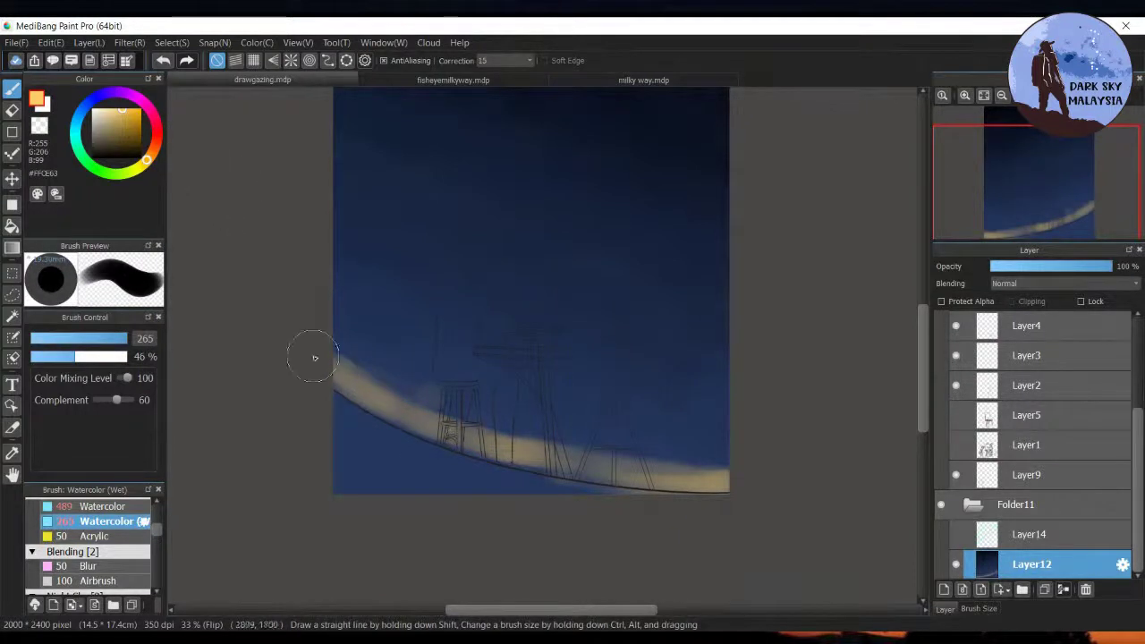
pyautogui.moveTo(314, 357); pyautogui.dragTo(406, 399)
pyautogui.moveTo(516, 448); pyautogui.dragTo(531, 456)
pyautogui.moveTo(608, 477); pyautogui.dragTo(716, 481)
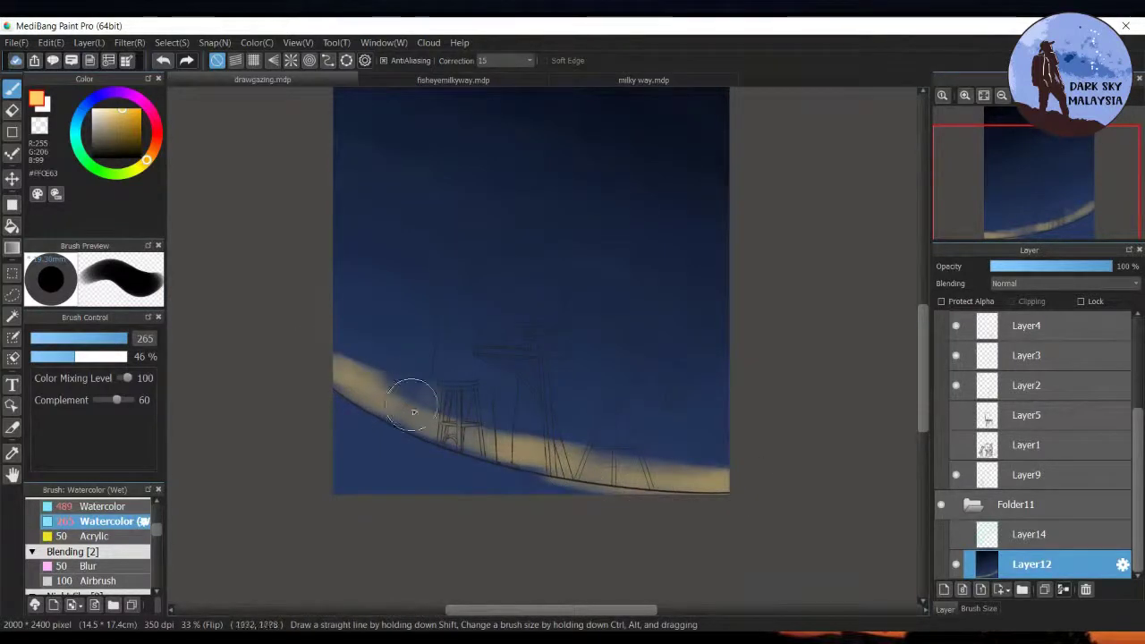
pyautogui.moveTo(600, 454); pyautogui.dragTo(718, 473)
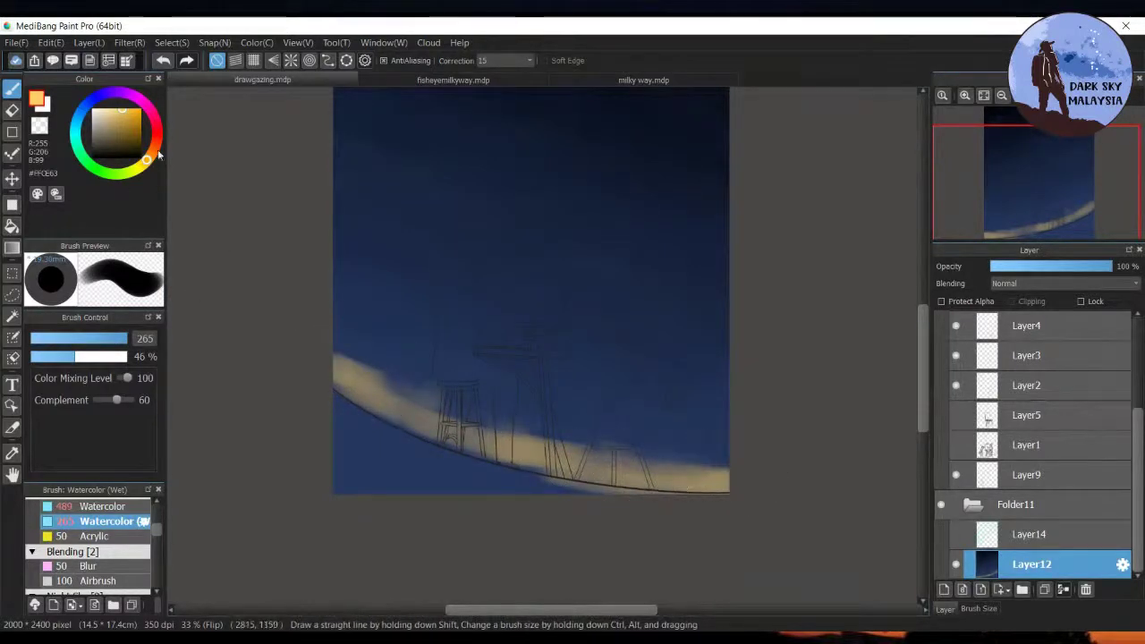
# Paint an orange-red #BB472F band along the upper edge of the light orange horizon glow
pyautogui.moveTo(153, 156); pyautogui.dragTo(157, 152)
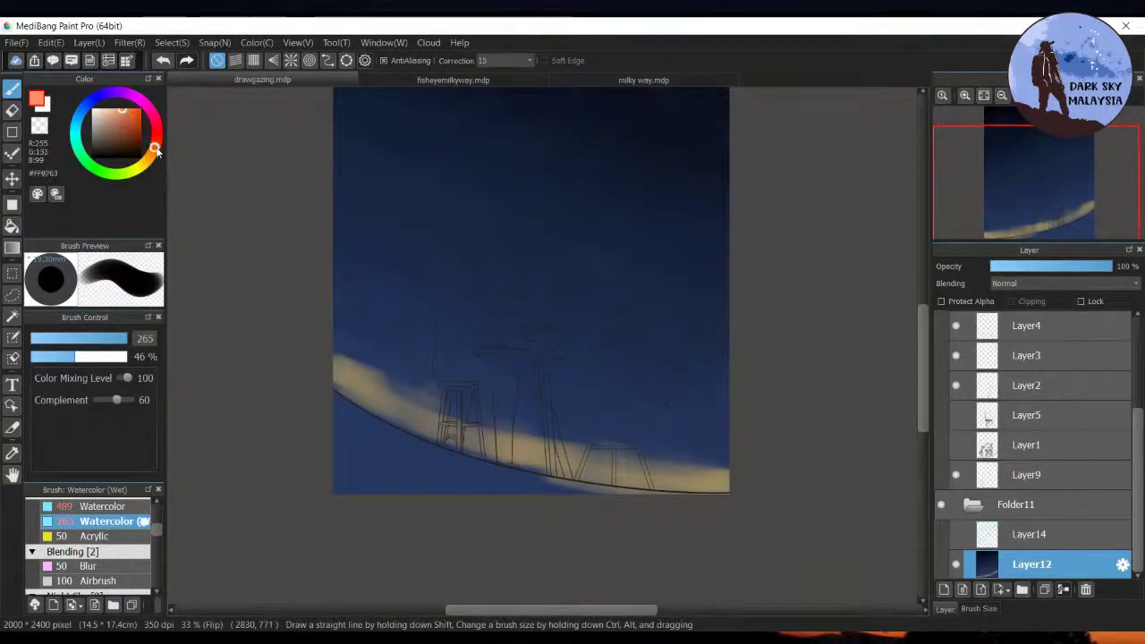
pyautogui.moveTo(123, 123); pyautogui.dragTo(129, 120)
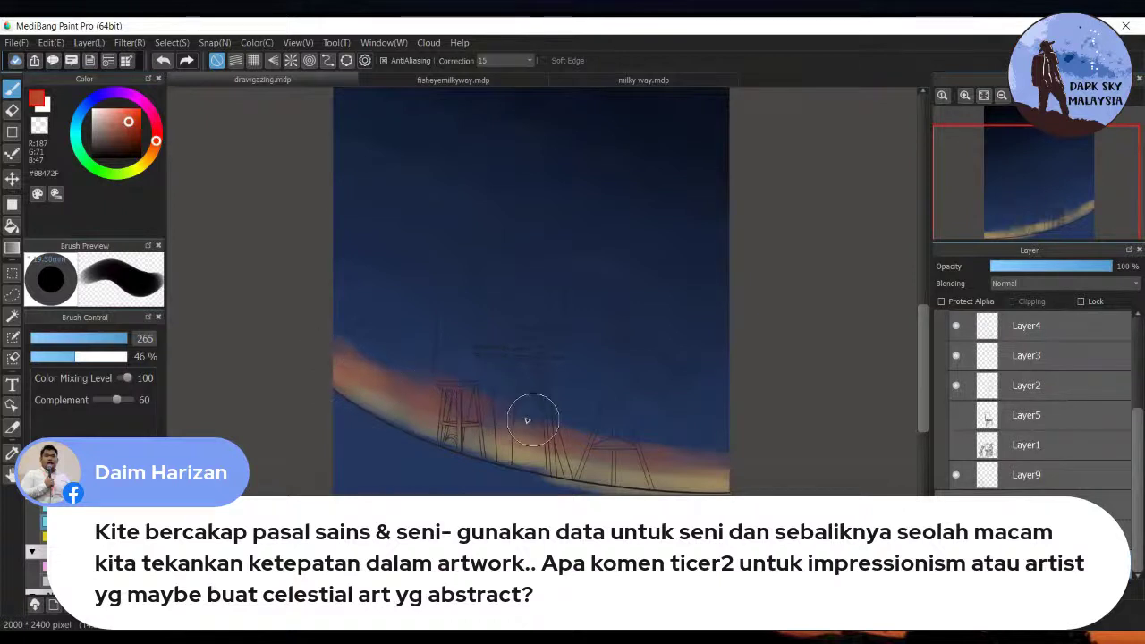
pyautogui.moveTo(660, 445); pyautogui.dragTo(565, 433)
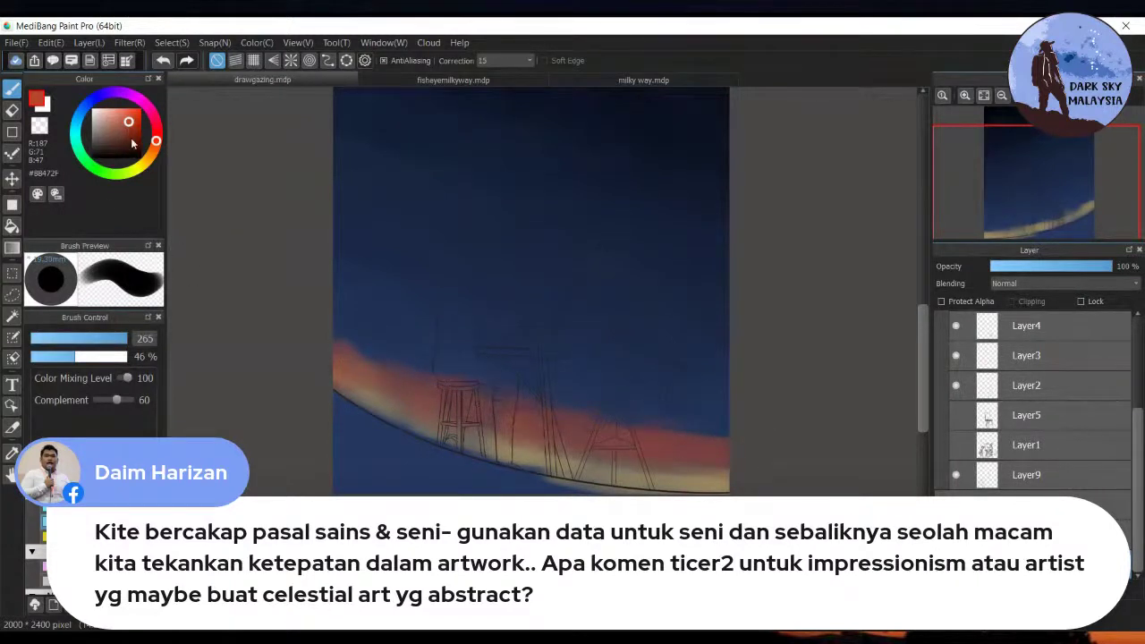
# Add a crimson #A8243D band above the orange-red, following the horizon curve into the blue sky
pyautogui.moveTo(154, 128); pyautogui.dragTo(131, 126)
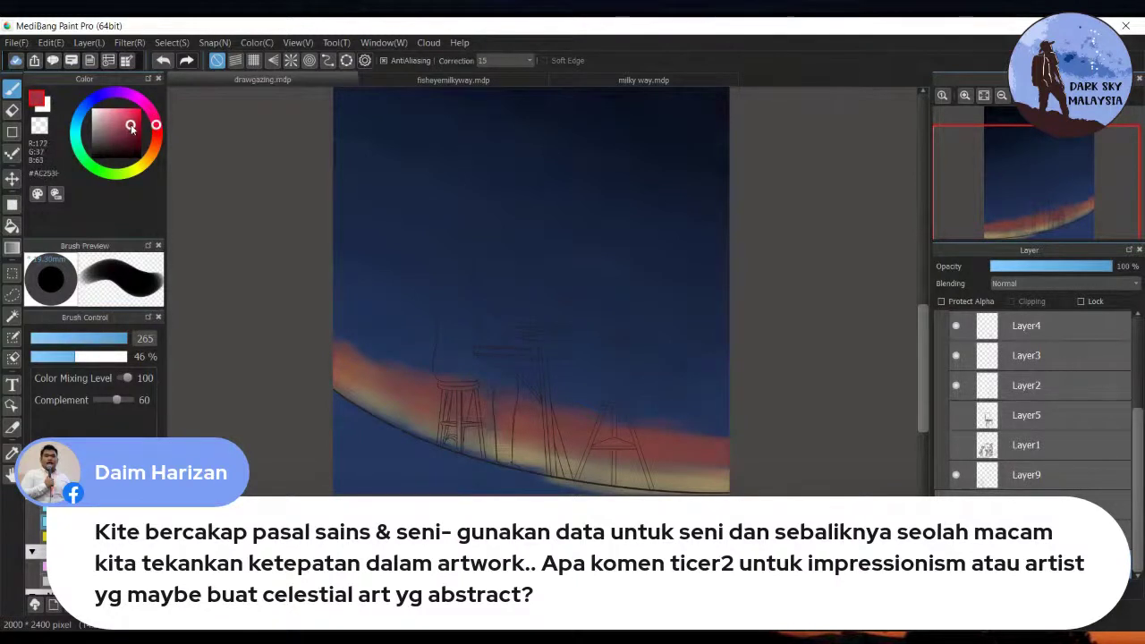
pyautogui.click(130, 126)
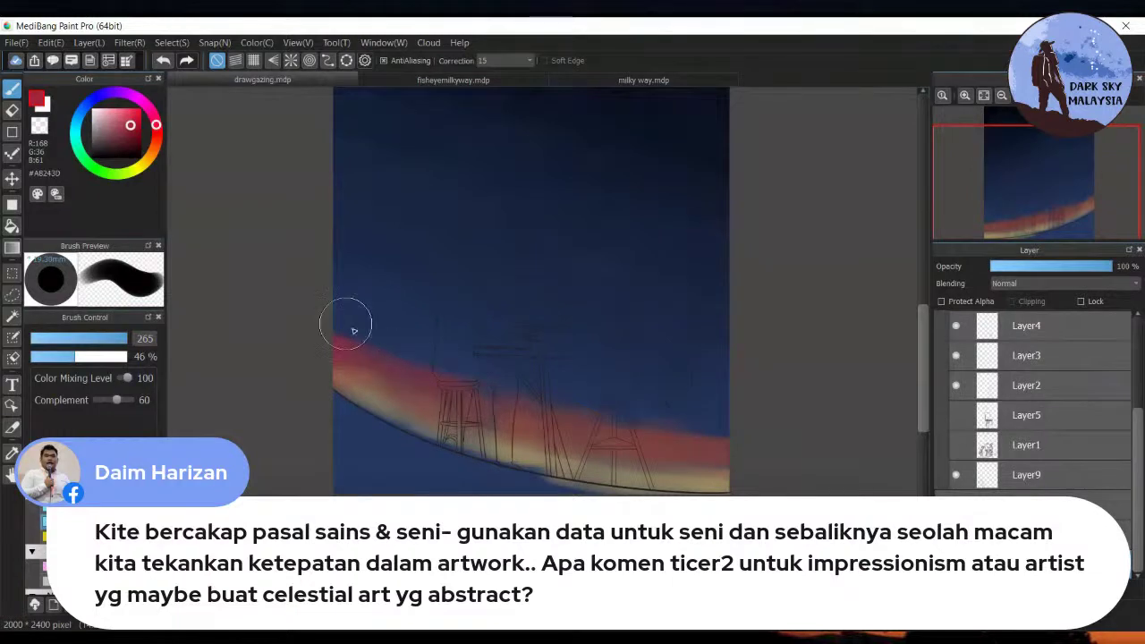
pyautogui.moveTo(364, 345)
pyautogui.mouseDown()
pyautogui.moveTo(322, 328)
pyautogui.moveTo(430, 376)
pyautogui.moveTo(537, 402)
pyautogui.moveTo(497, 391)
pyautogui.mouseUp()
pyautogui.moveTo(335, 328)
pyautogui.mouseDown()
pyautogui.moveTo(432, 375)
pyautogui.moveTo(388, 349)
pyautogui.moveTo(441, 365)
pyautogui.moveTo(349, 318)
pyautogui.moveTo(407, 339)
pyautogui.moveTo(507, 383)
pyautogui.moveTo(518, 396)
pyautogui.moveTo(507, 405)
pyautogui.moveTo(678, 434)
pyautogui.moveTo(669, 436)
pyautogui.moveTo(747, 432)
pyautogui.moveTo(550, 417)
pyautogui.moveTo(476, 389)
pyautogui.moveTo(419, 337)
pyautogui.moveTo(576, 477)
pyautogui.moveTo(440, 373)
pyautogui.moveTo(406, 374)
pyautogui.moveTo(397, 336)
pyautogui.moveTo(547, 423)
pyautogui.moveTo(533, 428)
pyautogui.moveTo(658, 480)
pyautogui.mouseUp()
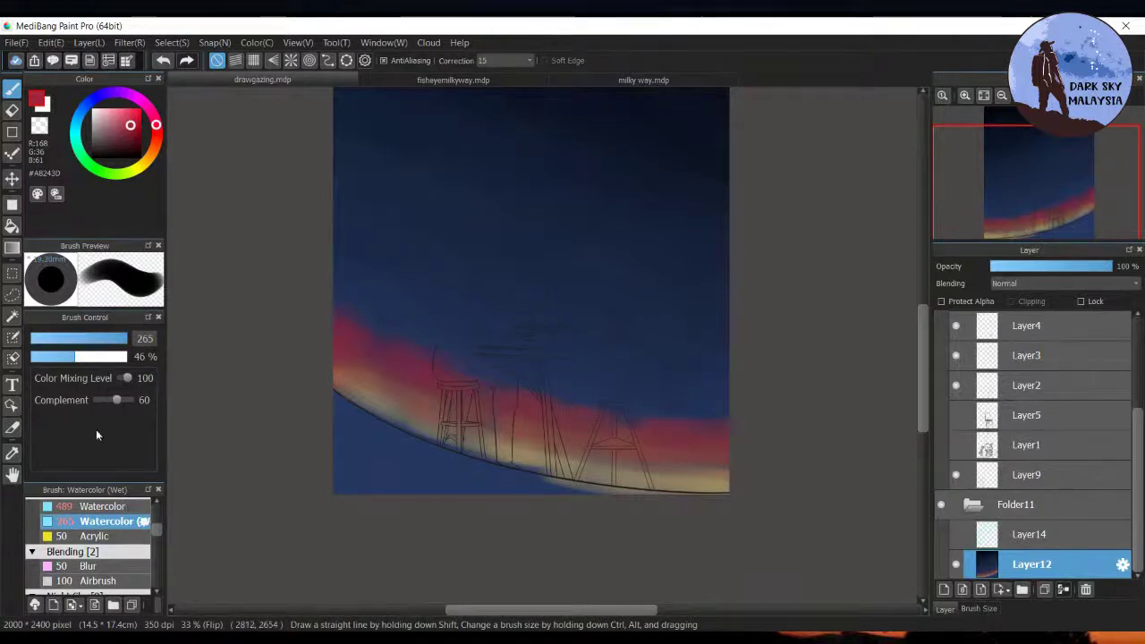
# Brighten the glow just above the horizon line with pale orange #FFD188 at brush size 130
pyautogui.moveTo(122, 340); pyautogui.dragTo(141, 347)
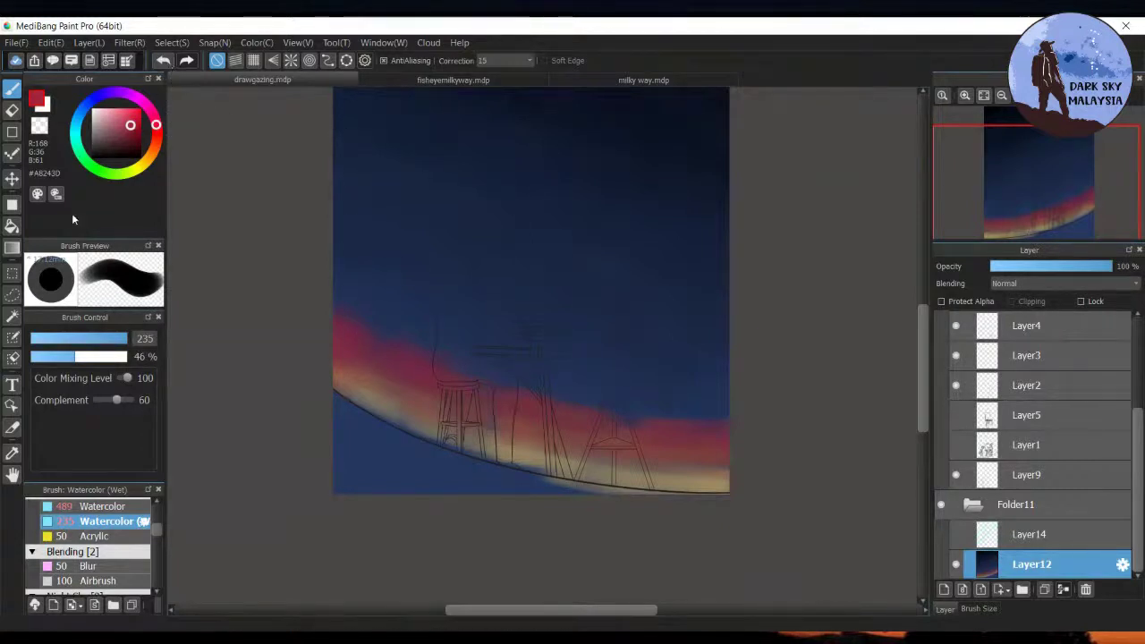
pyautogui.moveTo(122, 342); pyautogui.dragTo(124, 341)
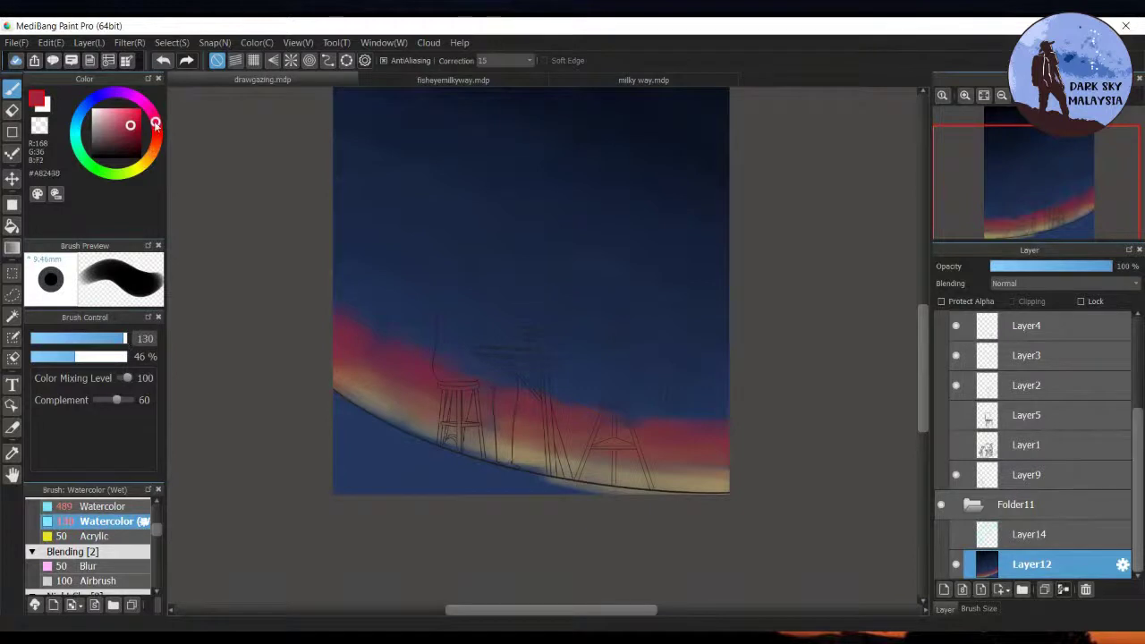
pyautogui.moveTo(155, 125); pyautogui.dragTo(152, 165)
pyautogui.click(121, 112)
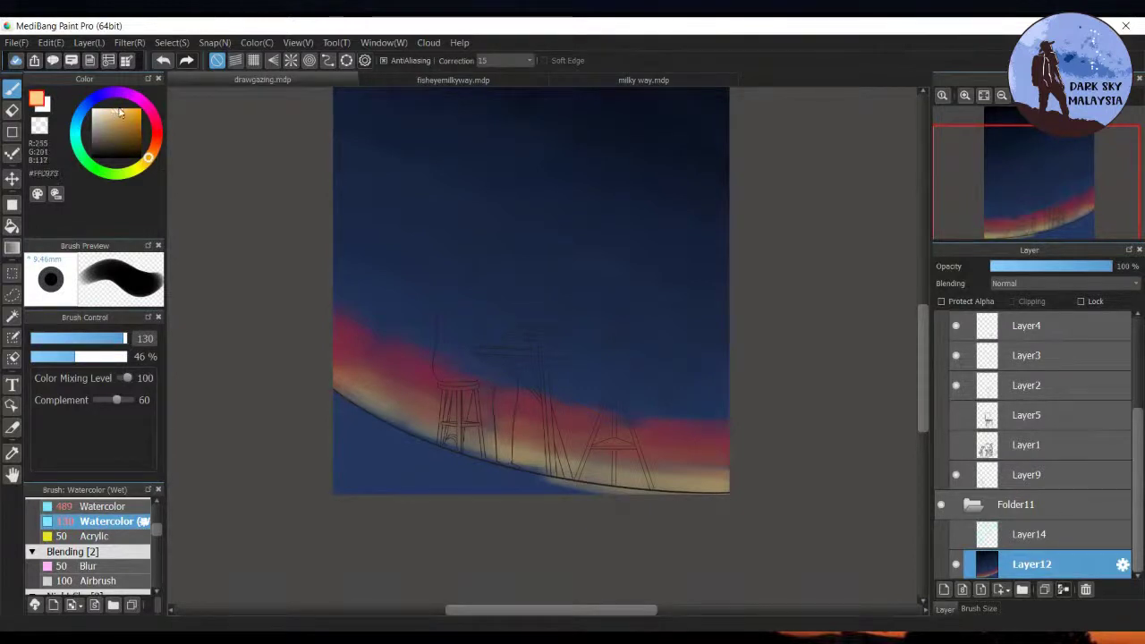
pyautogui.moveTo(120, 112); pyautogui.dragTo(115, 109)
pyautogui.moveTo(346, 381); pyautogui.dragTo(402, 421)
pyautogui.moveTo(325, 379)
pyautogui.mouseDown()
pyautogui.moveTo(439, 439)
pyautogui.moveTo(421, 435)
pyautogui.moveTo(555, 463)
pyautogui.moveTo(318, 378)
pyautogui.moveTo(416, 431)
pyautogui.moveTo(388, 404)
pyautogui.moveTo(581, 467)
pyautogui.moveTo(500, 448)
pyautogui.moveTo(625, 465)
pyautogui.moveTo(466, 433)
pyautogui.moveTo(414, 414)
pyautogui.moveTo(542, 452)
pyautogui.moveTo(380, 400)
pyautogui.moveTo(557, 452)
pyautogui.moveTo(560, 464)
pyautogui.moveTo(736, 480)
pyautogui.mouseUp()
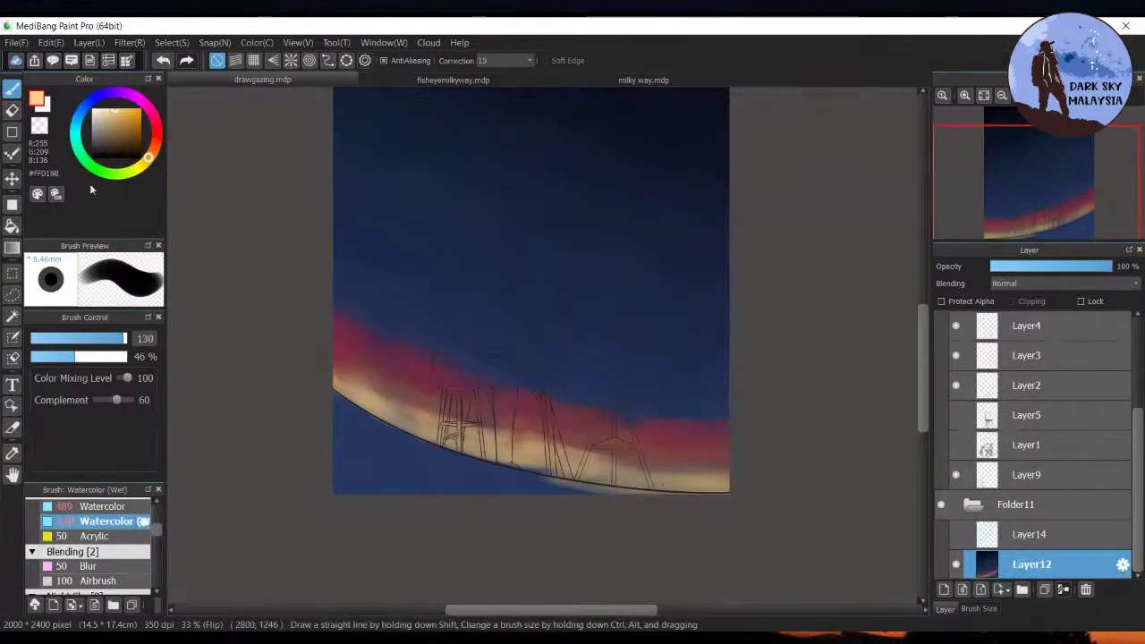
# Blend the pale glow into the red band with coral #F0685A strokes along the horizon
pyautogui.moveTo(149, 158); pyautogui.dragTo(157, 136)
pyautogui.click(124, 110)
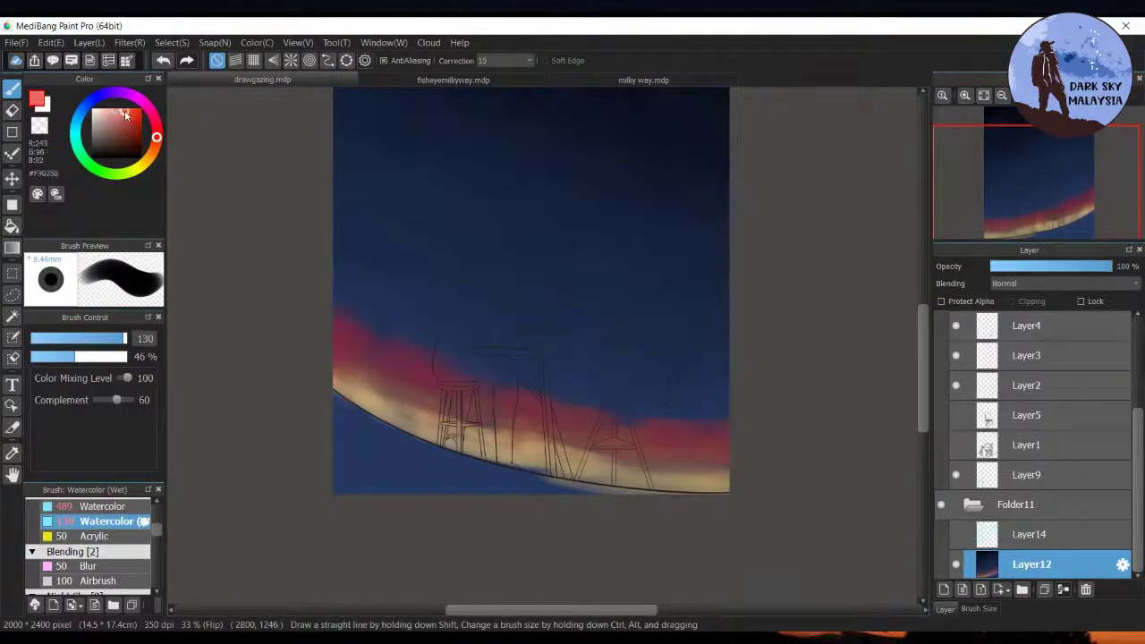
pyautogui.moveTo(404, 406)
pyautogui.mouseDown()
pyautogui.moveTo(342, 379)
pyautogui.moveTo(376, 395)
pyautogui.moveTo(318, 349)
pyautogui.moveTo(410, 396)
pyautogui.moveTo(356, 383)
pyautogui.moveTo(414, 415)
pyautogui.mouseUp()
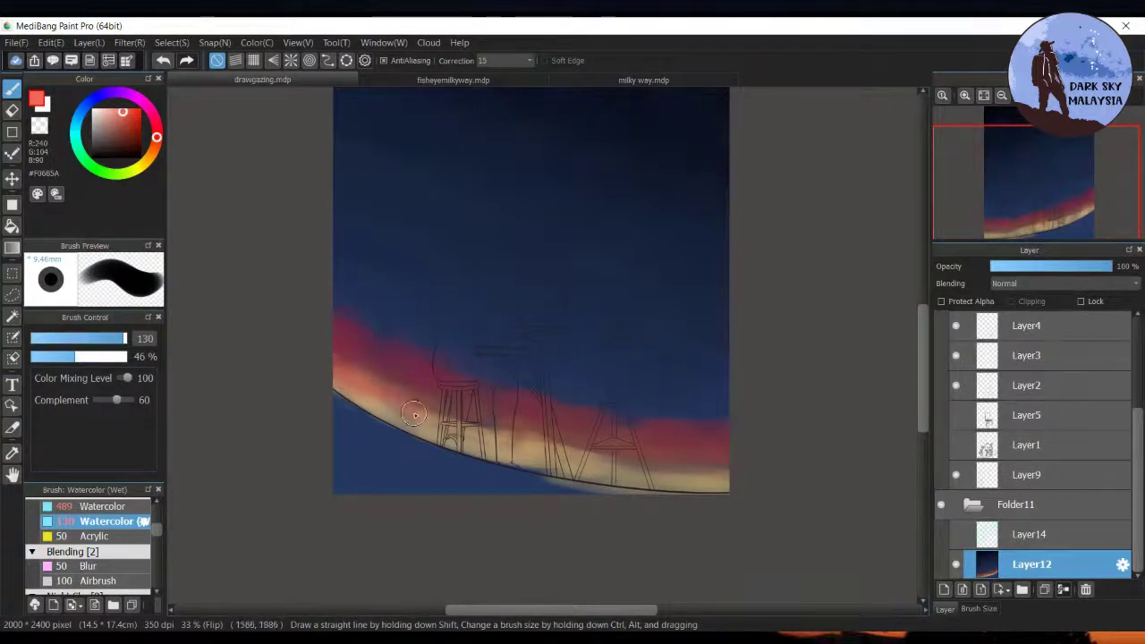
pyautogui.moveTo(346, 385)
pyautogui.mouseDown()
pyautogui.moveTo(445, 436)
pyautogui.moveTo(529, 436)
pyautogui.moveTo(423, 399)
pyautogui.moveTo(462, 419)
pyautogui.moveTo(540, 427)
pyautogui.moveTo(560, 448)
pyautogui.moveTo(629, 460)
pyautogui.moveTo(555, 440)
pyautogui.moveTo(681, 462)
pyautogui.moveTo(612, 451)
pyautogui.moveTo(658, 458)
pyautogui.moveTo(608, 472)
pyautogui.mouseUp()
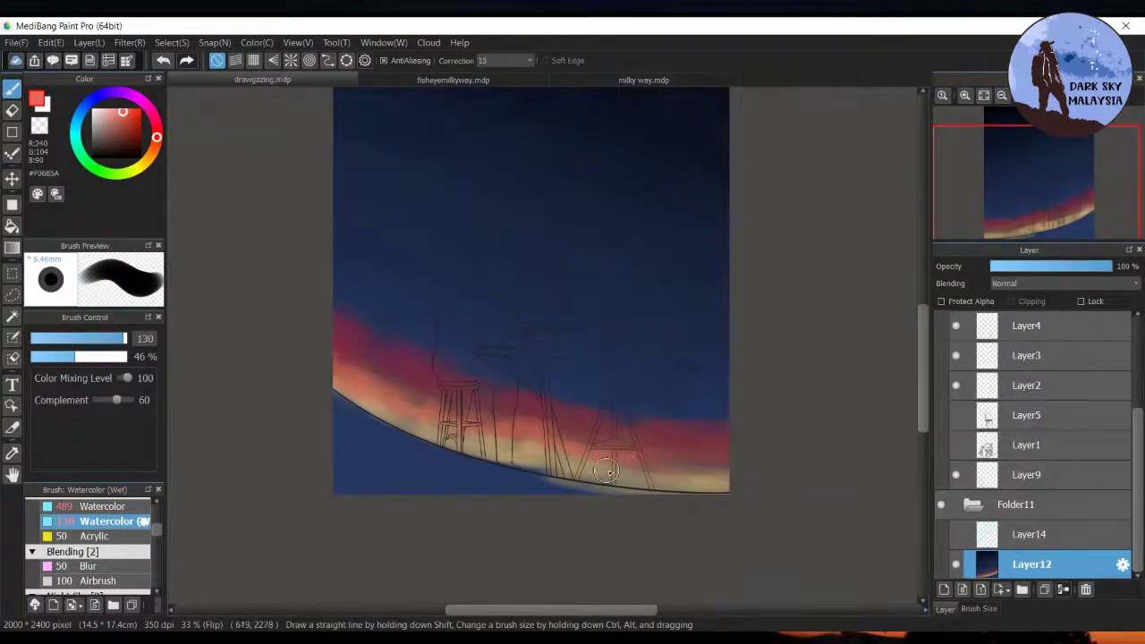
pyautogui.moveTo(536, 449)
pyautogui.mouseDown()
pyautogui.moveTo(665, 471)
pyautogui.moveTo(731, 467)
pyautogui.mouseUp()
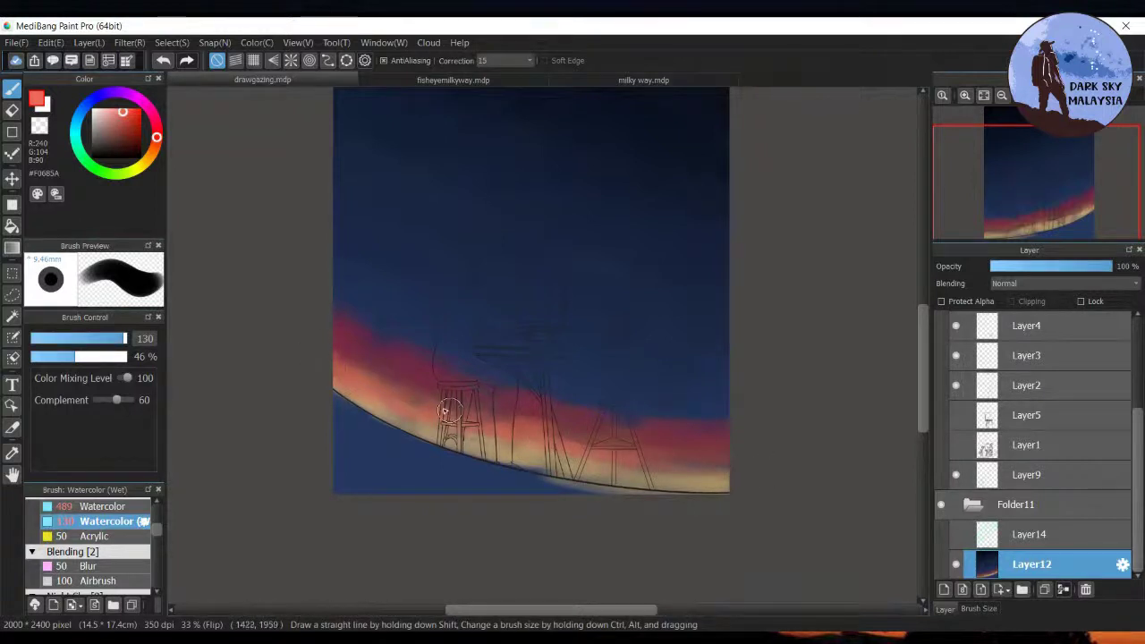
# Soften and brighten the red band with the Airbrush at size 244 and 23% opacity in pinkish red #F05A64
pyautogui.moveTo(157, 136); pyautogui.dragTo(159, 131)
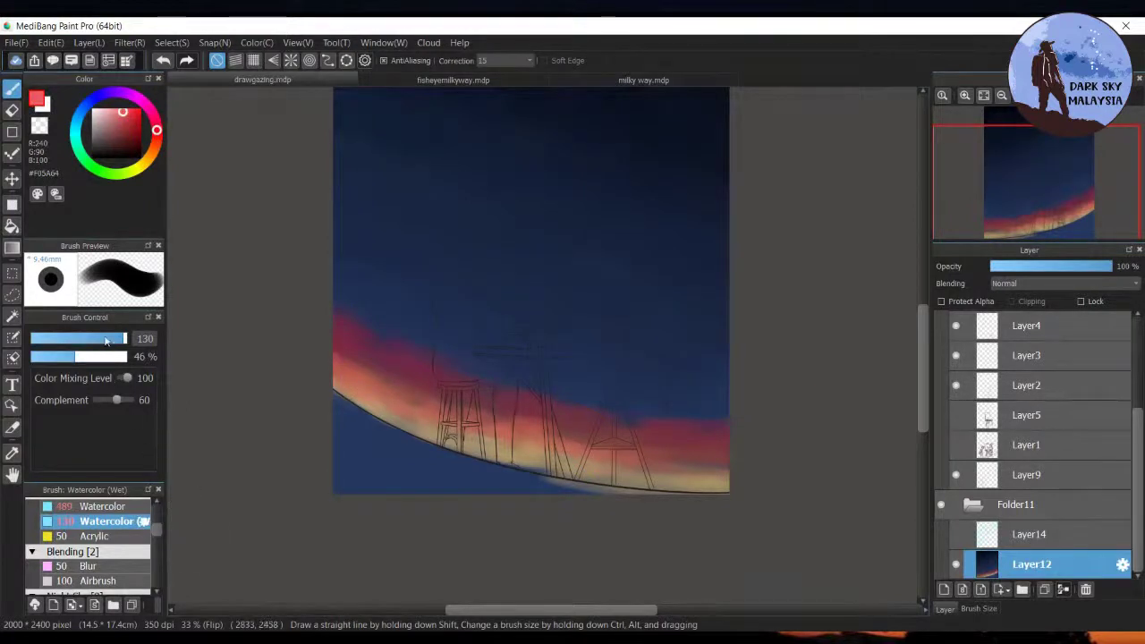
pyautogui.click(99, 581)
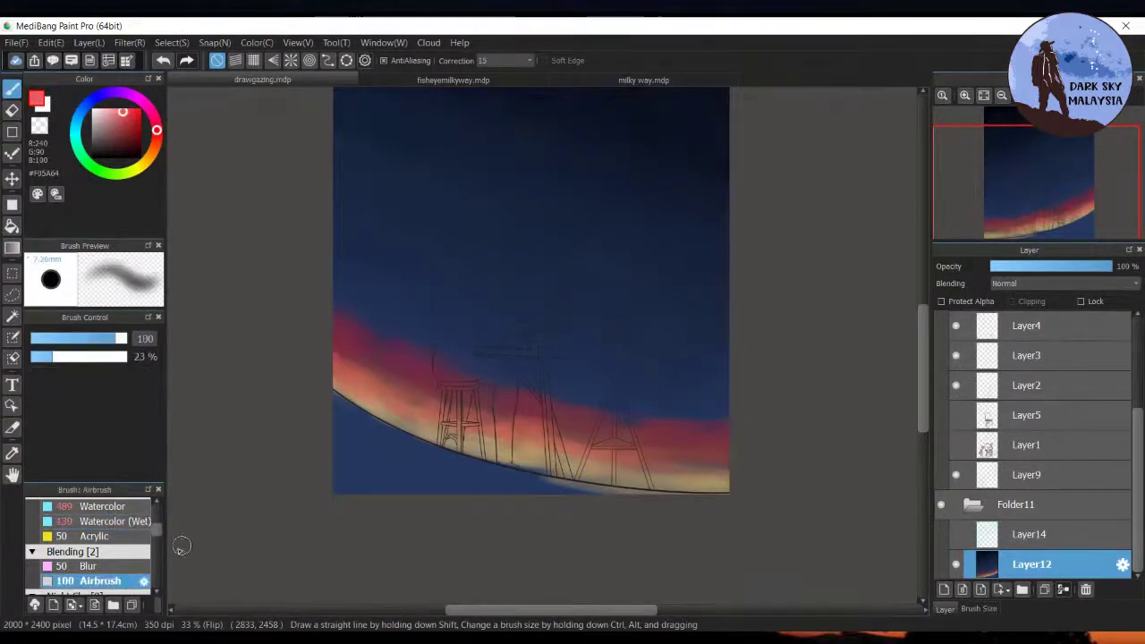
pyautogui.moveTo(125, 334); pyautogui.dragTo(157, 338)
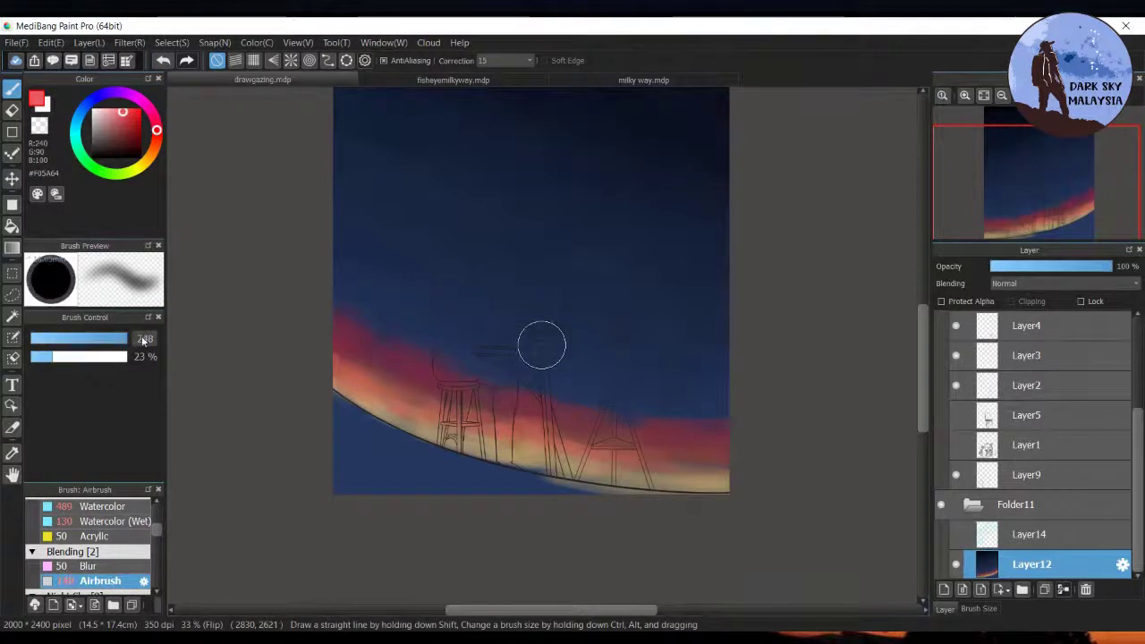
pyautogui.moveTo(370, 358)
pyautogui.mouseDown()
pyautogui.moveTo(325, 348)
pyautogui.moveTo(412, 386)
pyautogui.moveTo(340, 337)
pyautogui.moveTo(352, 361)
pyautogui.moveTo(339, 361)
pyautogui.moveTo(439, 394)
pyautogui.moveTo(346, 342)
pyautogui.moveTo(506, 405)
pyautogui.moveTo(472, 402)
pyautogui.moveTo(480, 420)
pyautogui.moveTo(469, 407)
pyautogui.moveTo(466, 417)
pyautogui.moveTo(331, 349)
pyautogui.moveTo(427, 391)
pyautogui.moveTo(407, 392)
pyautogui.moveTo(510, 418)
pyautogui.moveTo(375, 393)
pyautogui.moveTo(417, 382)
pyautogui.moveTo(385, 369)
pyautogui.moveTo(554, 426)
pyautogui.moveTo(471, 416)
pyautogui.moveTo(554, 432)
pyautogui.mouseUp()
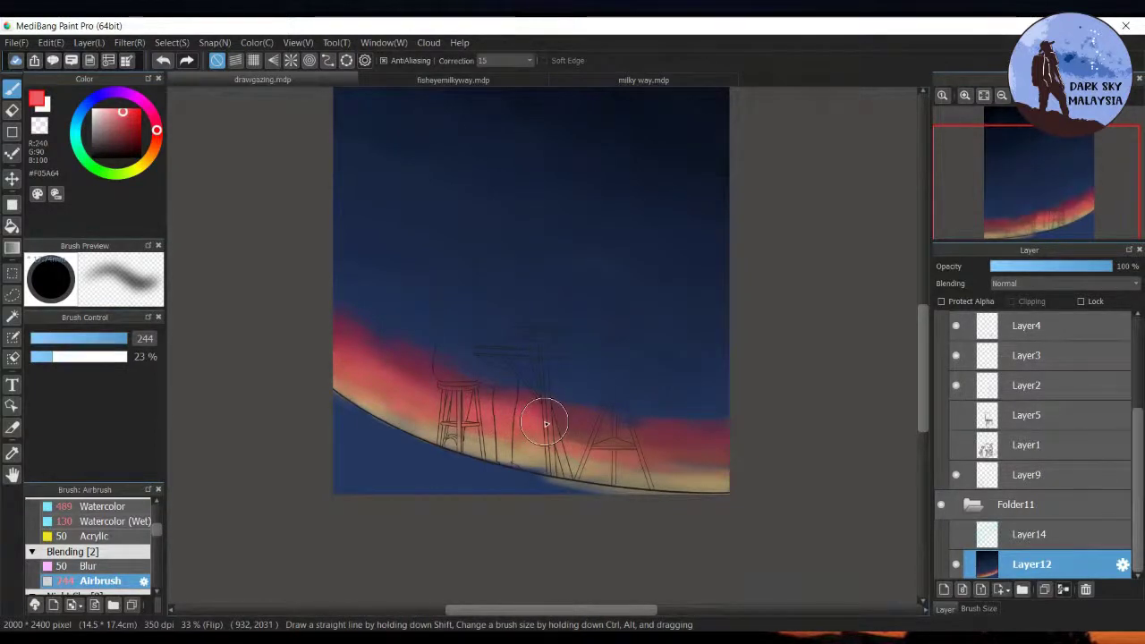
# Rework the upper part of the red band with the Watercolor (Wet) brush at size 130, trying reds from #EA3032 to #8C2640
pyautogui.click(129, 114)
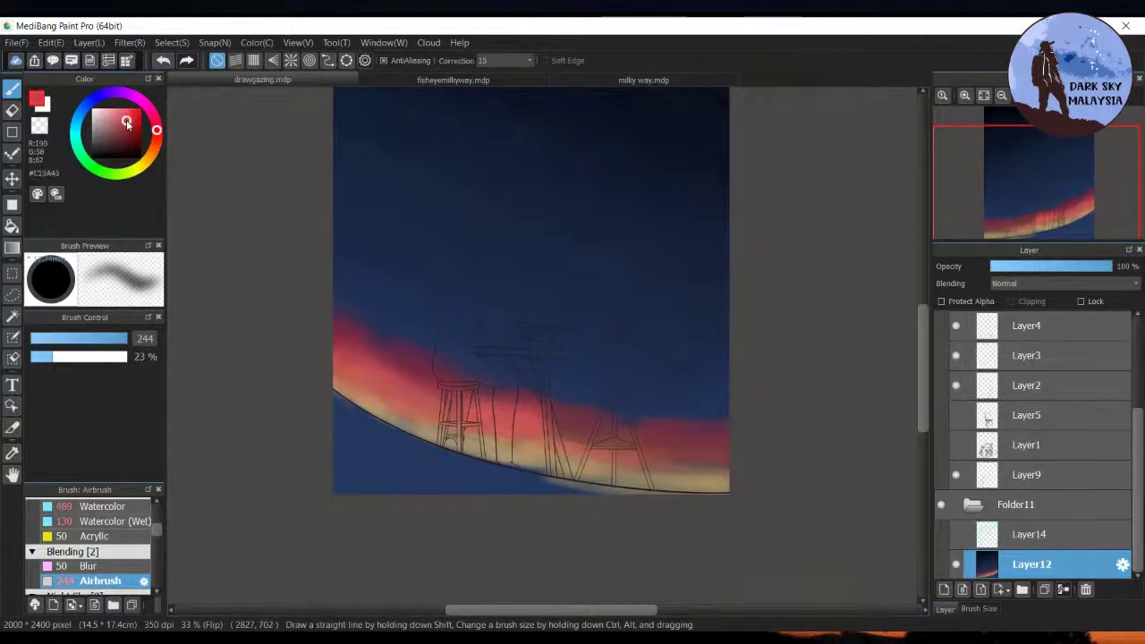
pyautogui.click(130, 112)
pyautogui.click(156, 133)
pyautogui.click(157, 133)
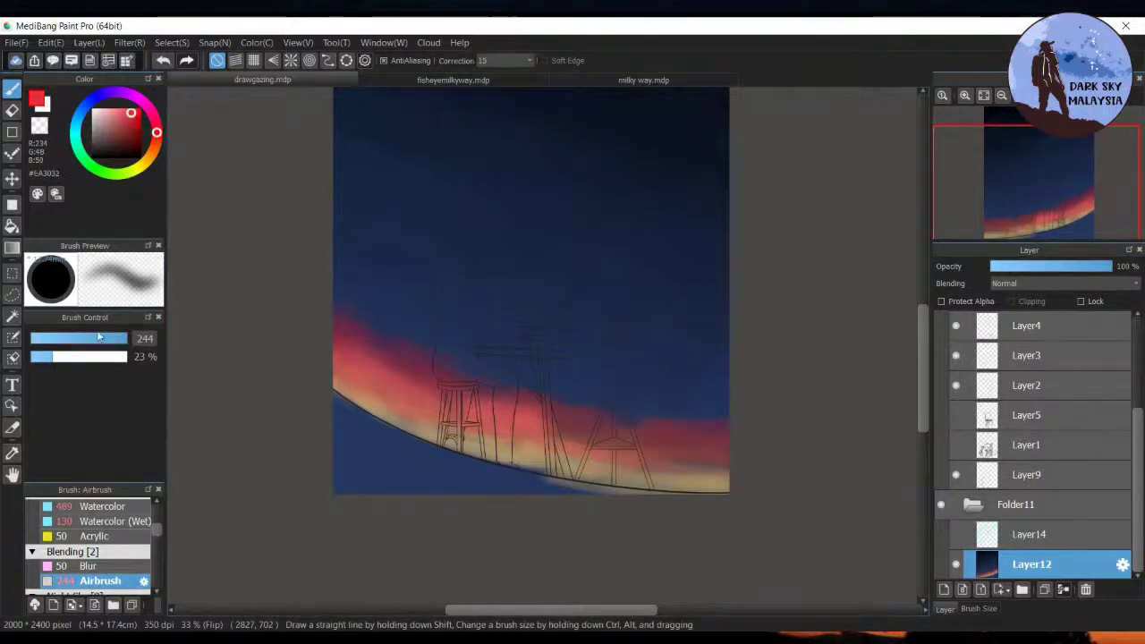
pyautogui.click(132, 507)
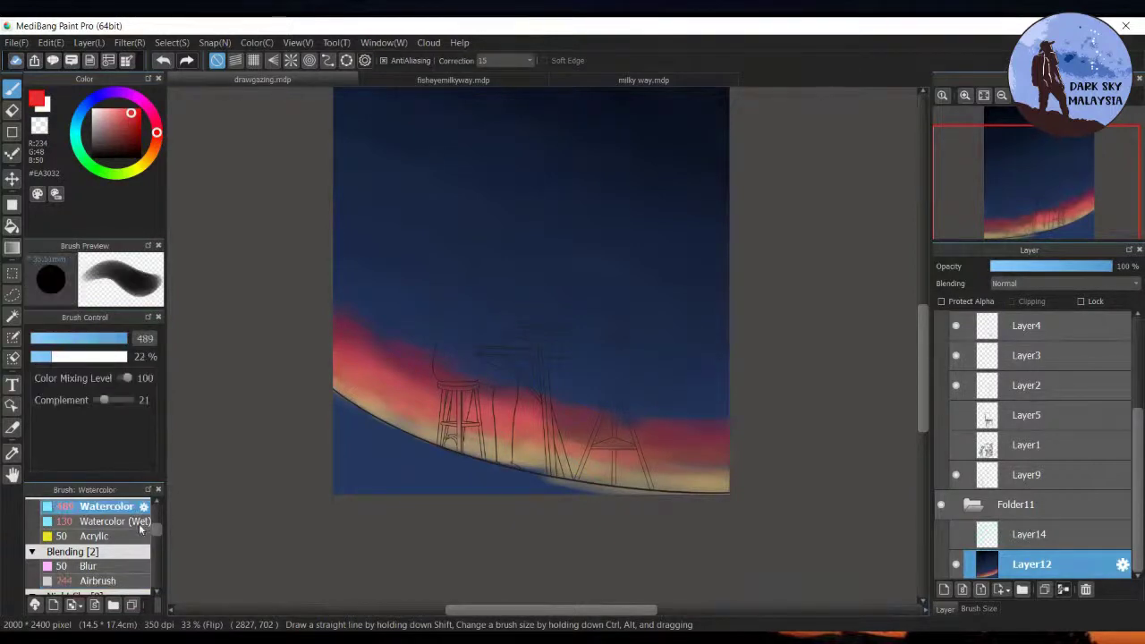
pyautogui.click(116, 520)
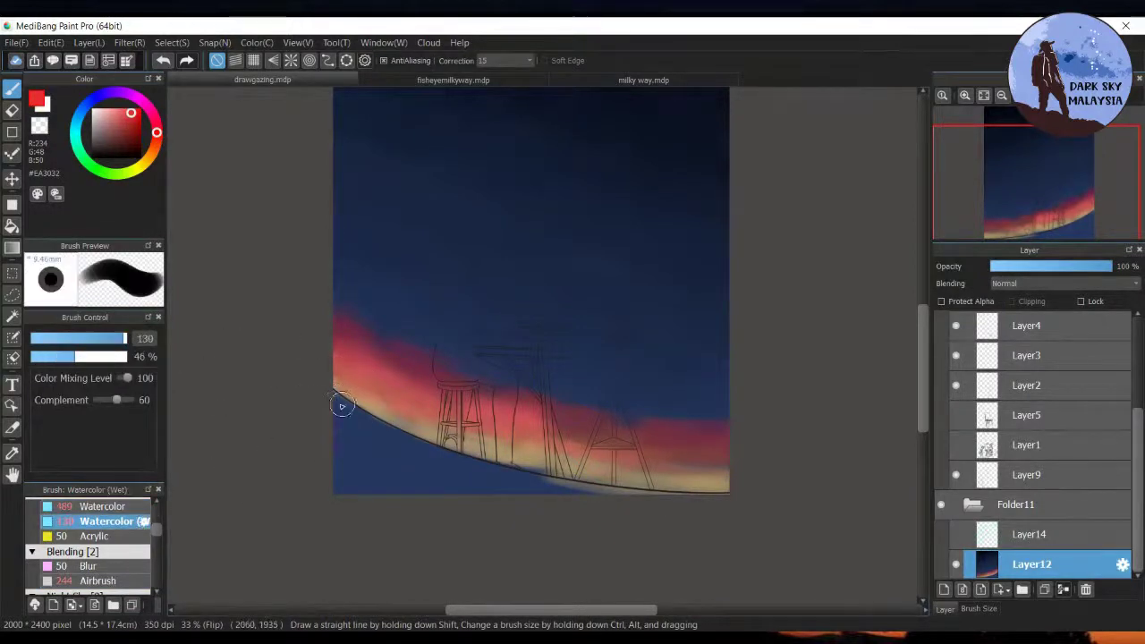
pyautogui.moveTo(156, 132); pyautogui.dragTo(156, 126)
pyautogui.click(156, 126)
pyautogui.moveTo(349, 355); pyautogui.dragTo(326, 348)
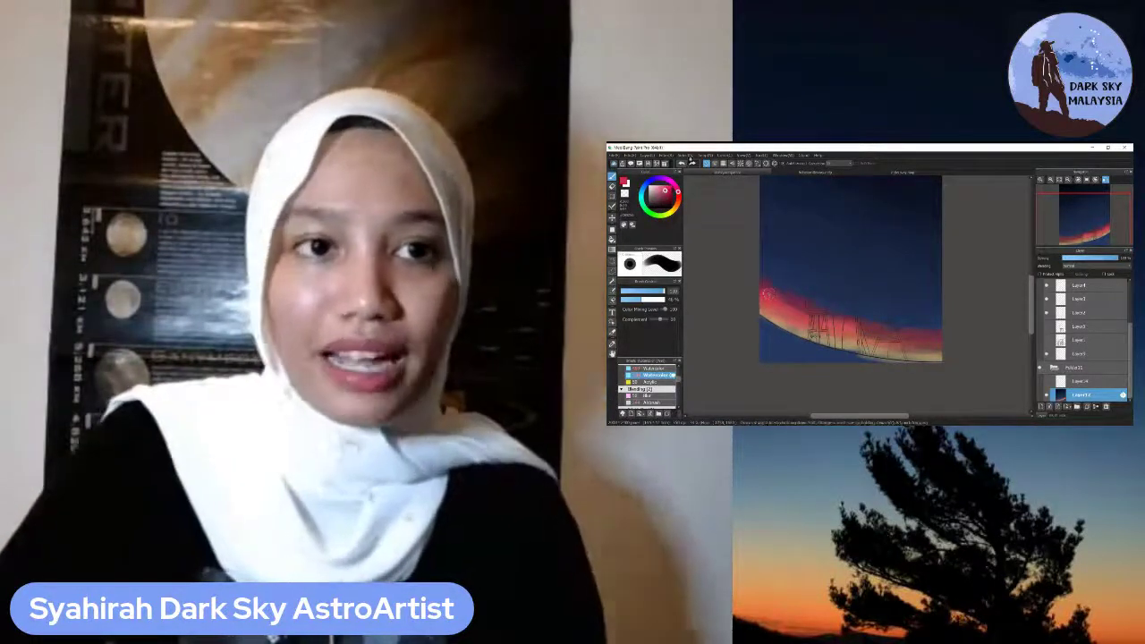
pyautogui.click(684, 166)
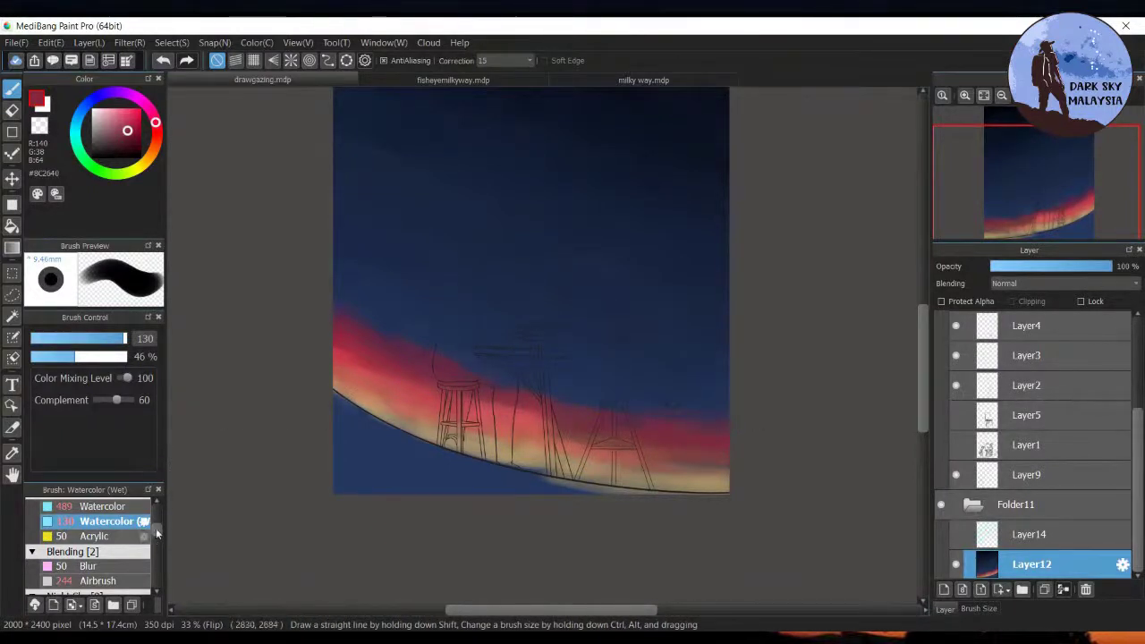
# Set the Watercolor (Wet) brush size to 223 and undo the last stroke on the red band
pyautogui.scroll(1, 160, 525)
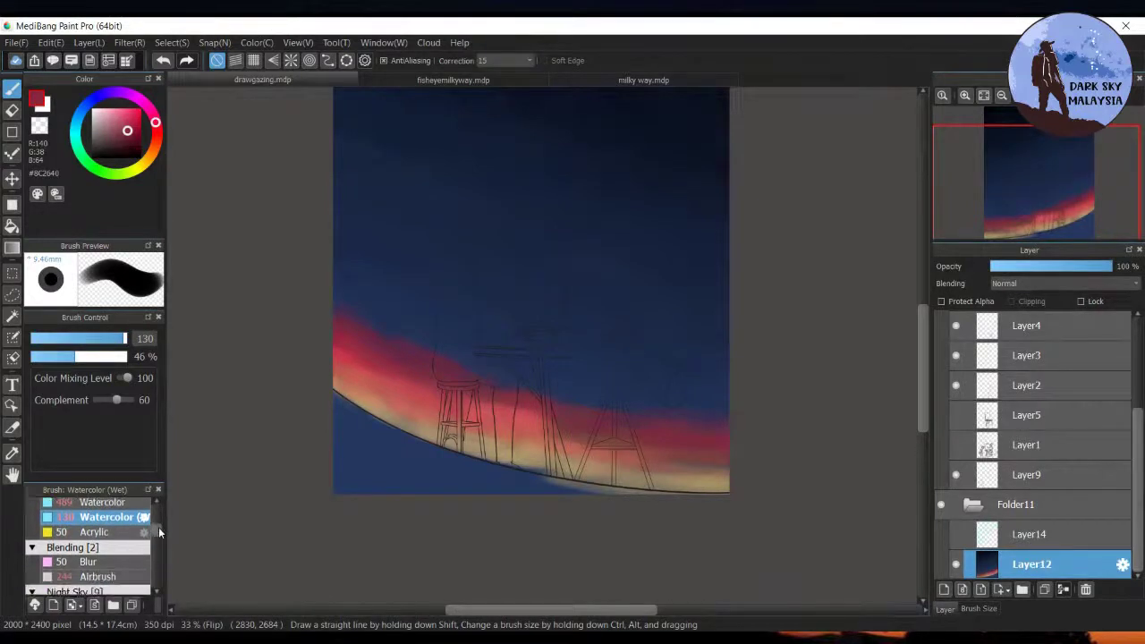
pyautogui.moveTo(159, 528); pyautogui.dragTo(157, 525)
pyautogui.moveTo(119, 338); pyautogui.dragTo(138, 340)
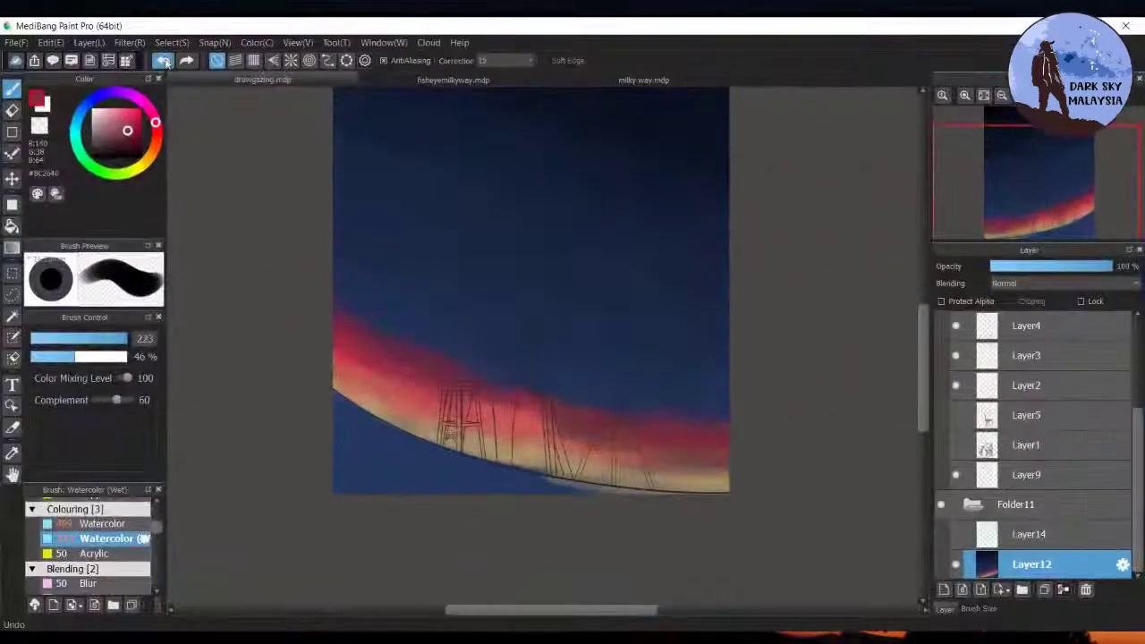
pyautogui.click(164, 61)
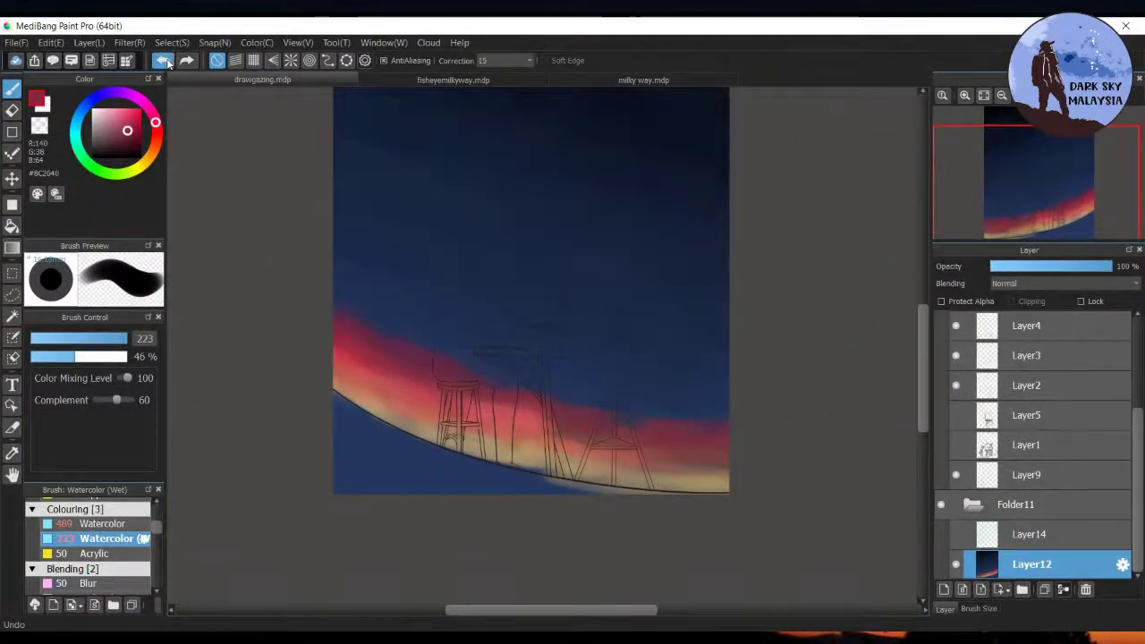
# Brighten the glow along the curved horizon line with golden yellow #EDCC67 strokes at brush size 223
pyautogui.moveTo(920, 387); pyautogui.dragTo(925, 383)
pyautogui.click(148, 164)
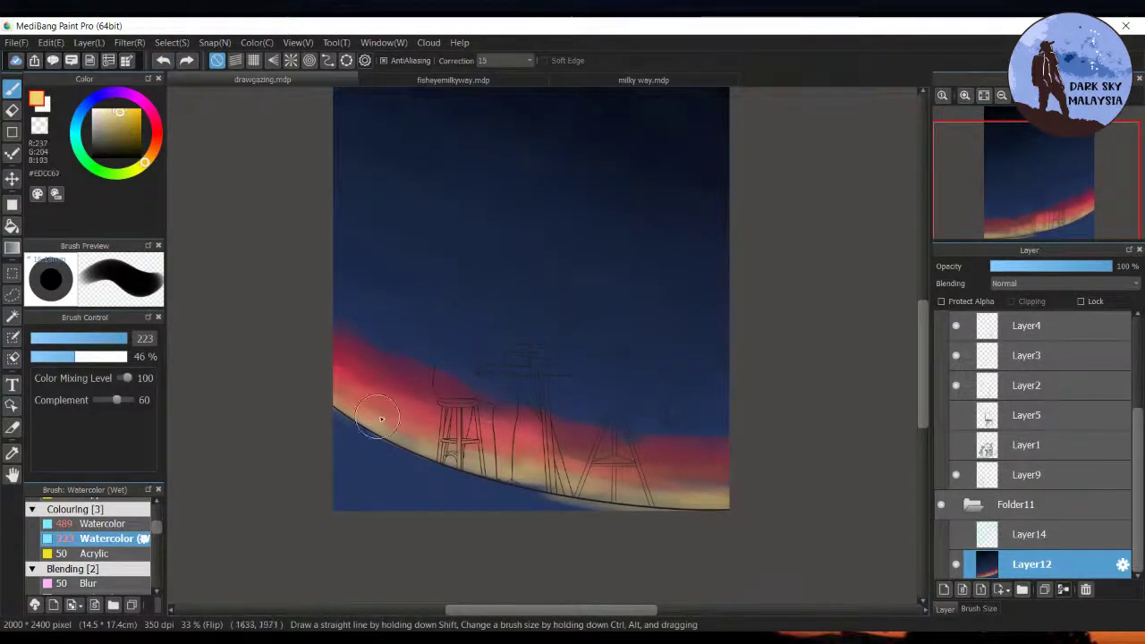
pyautogui.moveTo(352, 409); pyautogui.dragTo(424, 447)
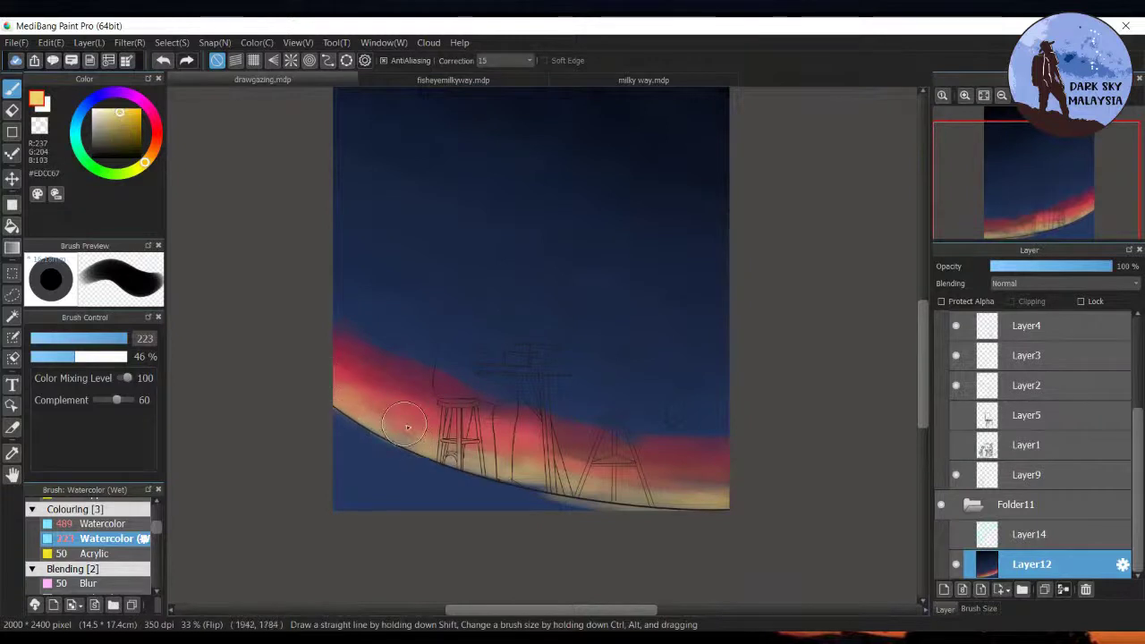
pyautogui.moveTo(519, 454); pyautogui.dragTo(597, 474)
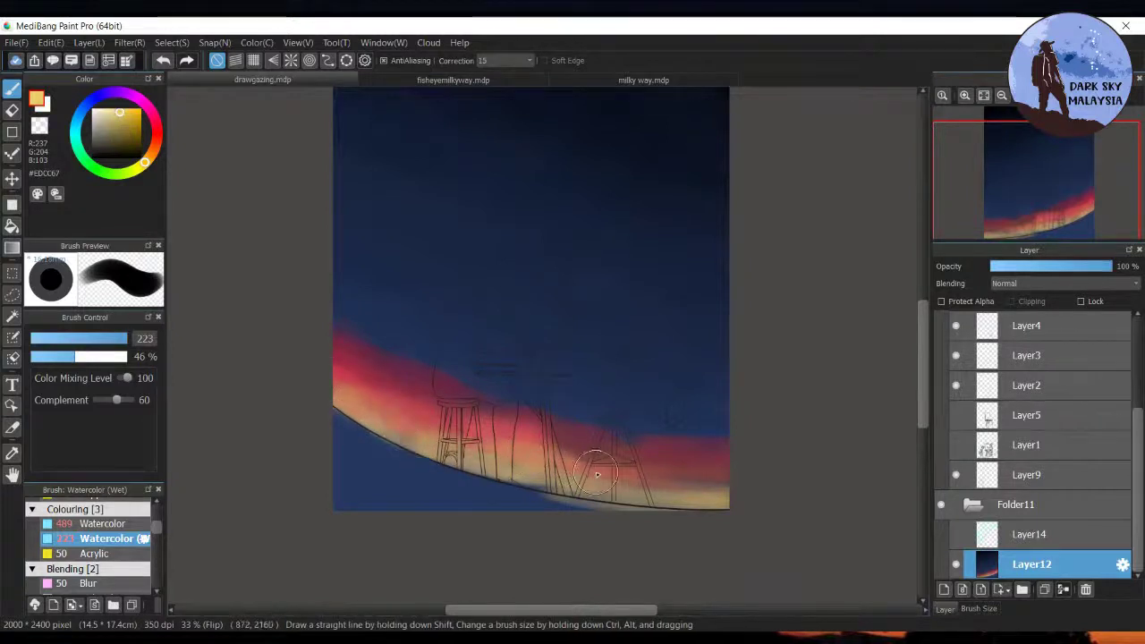
# Extend the red band upward into the blue sky with crimson #B23547 strokes, using the Watercolor (Wet) brush at size 403
pyautogui.rightClick(420, 406)
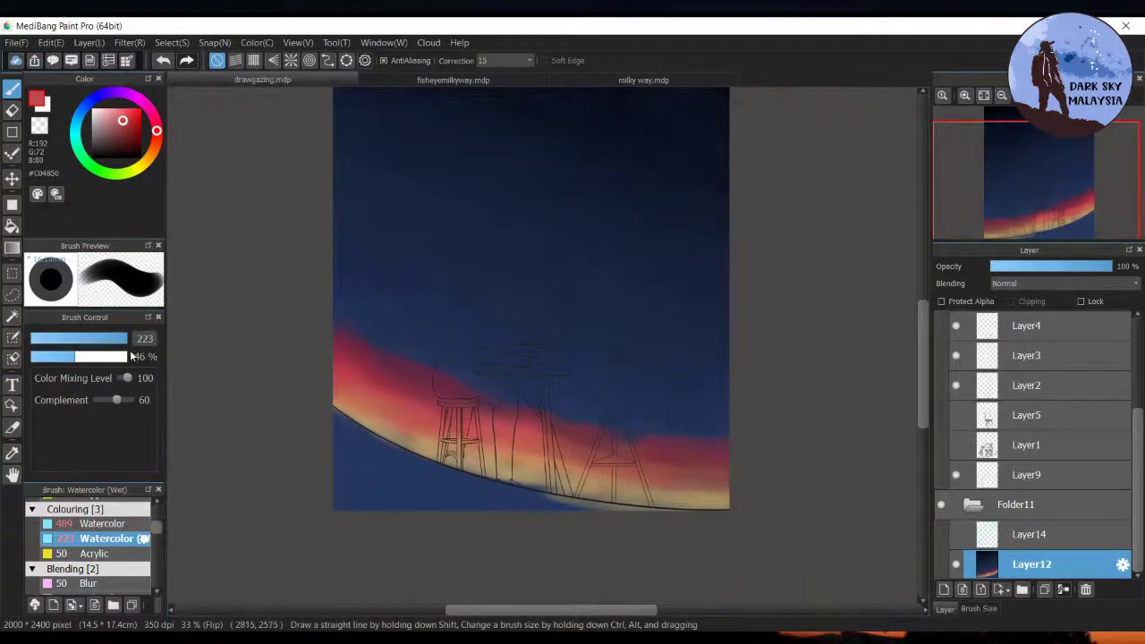
pyautogui.moveTo(126, 339); pyautogui.dragTo(163, 337)
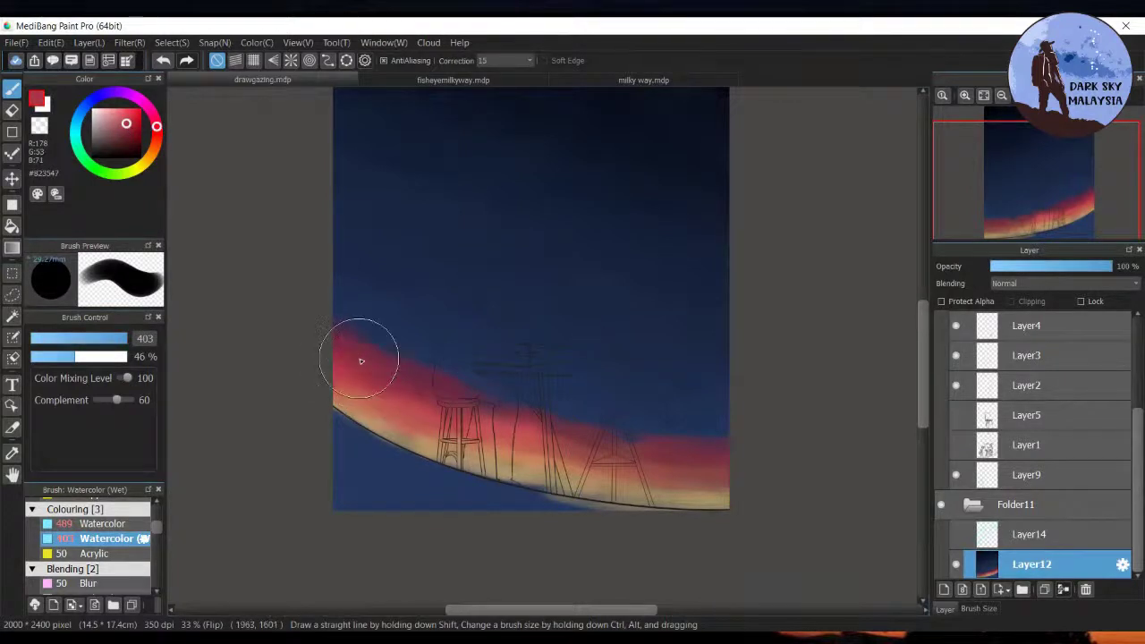
pyautogui.moveTo(459, 385)
pyautogui.mouseDown()
pyautogui.moveTo(562, 413)
pyautogui.moveTo(510, 417)
pyautogui.moveTo(664, 447)
pyautogui.moveTo(637, 447)
pyautogui.mouseUp()
pyautogui.moveTo(517, 439)
pyautogui.mouseDown()
pyautogui.moveTo(608, 415)
pyautogui.moveTo(519, 376)
pyautogui.moveTo(489, 391)
pyautogui.mouseUp()
pyautogui.moveTo(576, 395)
pyautogui.mouseDown()
pyautogui.moveTo(625, 421)
pyautogui.moveTo(723, 437)
pyautogui.moveTo(587, 429)
pyautogui.moveTo(459, 385)
pyautogui.moveTo(425, 360)
pyautogui.mouseUp()
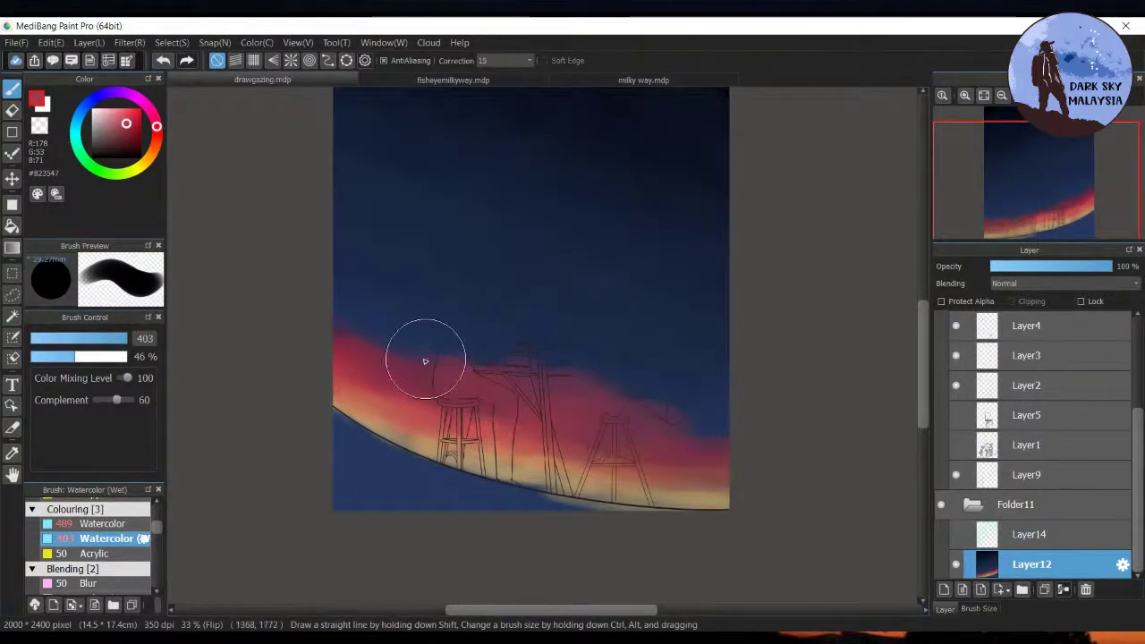
pyautogui.moveTo(357, 372); pyautogui.dragTo(295, 371)
pyautogui.moveTo(570, 431); pyautogui.dragTo(583, 454)
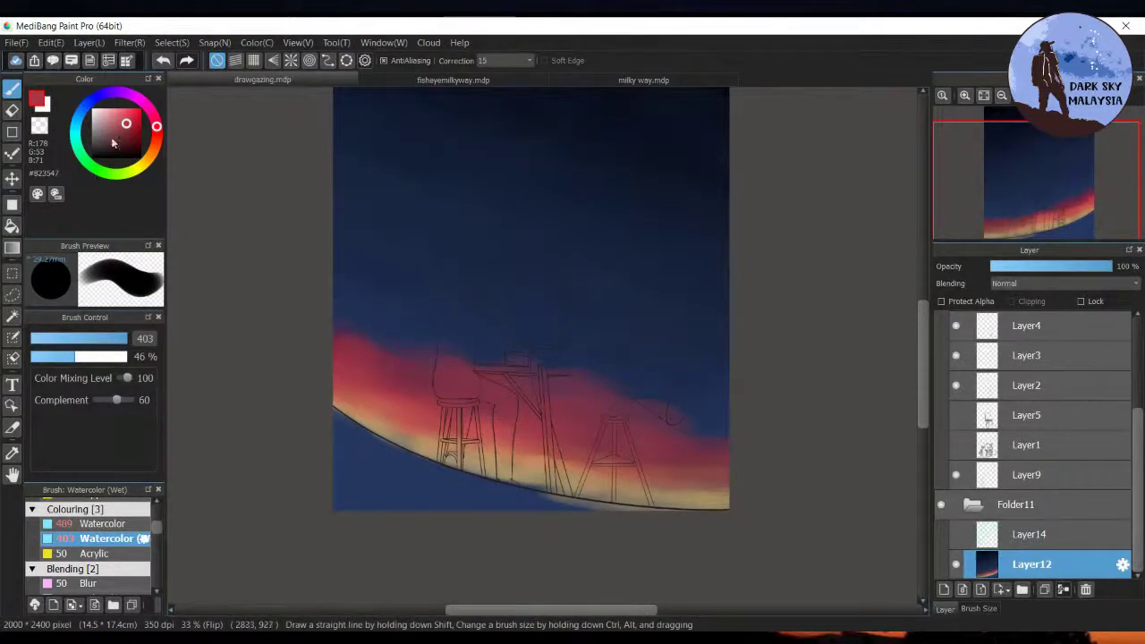
# Paint a violet-blue #4A4A93 transition band over the red band's upper edge and into the sky above it
pyautogui.moveTo(148, 114); pyautogui.dragTo(113, 98)
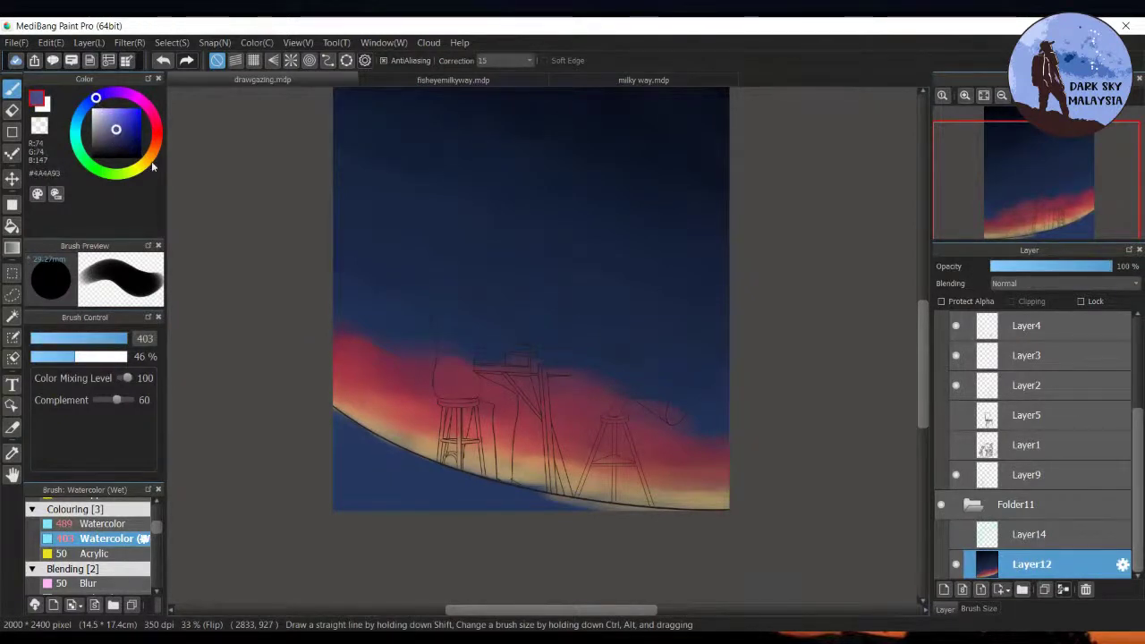
pyautogui.moveTo(396, 336); pyautogui.dragTo(393, 326)
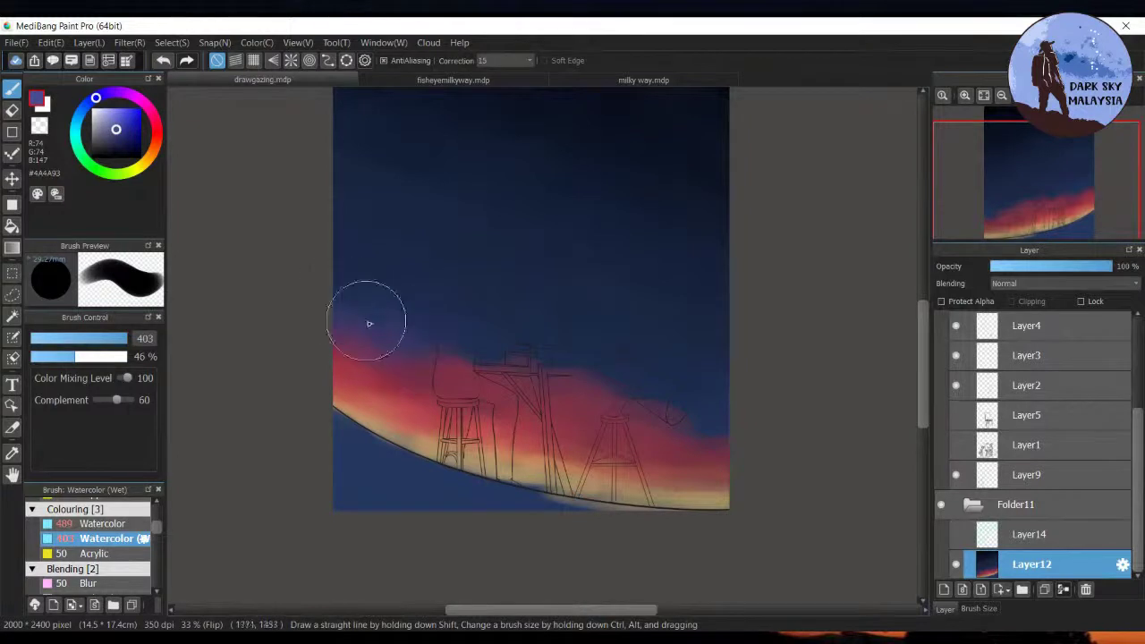
pyautogui.moveTo(483, 354)
pyautogui.mouseDown()
pyautogui.moveTo(413, 358)
pyautogui.moveTo(555, 401)
pyautogui.moveTo(489, 371)
pyautogui.moveTo(567, 366)
pyautogui.moveTo(605, 398)
pyautogui.moveTo(728, 436)
pyautogui.moveTo(526, 352)
pyautogui.moveTo(350, 351)
pyautogui.moveTo(502, 380)
pyautogui.moveTo(527, 372)
pyautogui.moveTo(619, 412)
pyautogui.moveTo(455, 376)
pyautogui.mouseUp()
pyautogui.moveTo(531, 336)
pyautogui.mouseDown()
pyautogui.moveTo(439, 330)
pyautogui.moveTo(327, 286)
pyautogui.moveTo(357, 273)
pyautogui.moveTo(719, 381)
pyautogui.moveTo(297, 274)
pyautogui.moveTo(375, 298)
pyautogui.moveTo(390, 323)
pyautogui.moveTo(354, 308)
pyautogui.moveTo(383, 268)
pyautogui.moveTo(471, 275)
pyautogui.moveTo(437, 259)
pyautogui.moveTo(392, 275)
pyautogui.moveTo(385, 220)
pyautogui.moveTo(393, 301)
pyautogui.moveTo(360, 251)
pyautogui.moveTo(418, 275)
pyautogui.mouseUp()
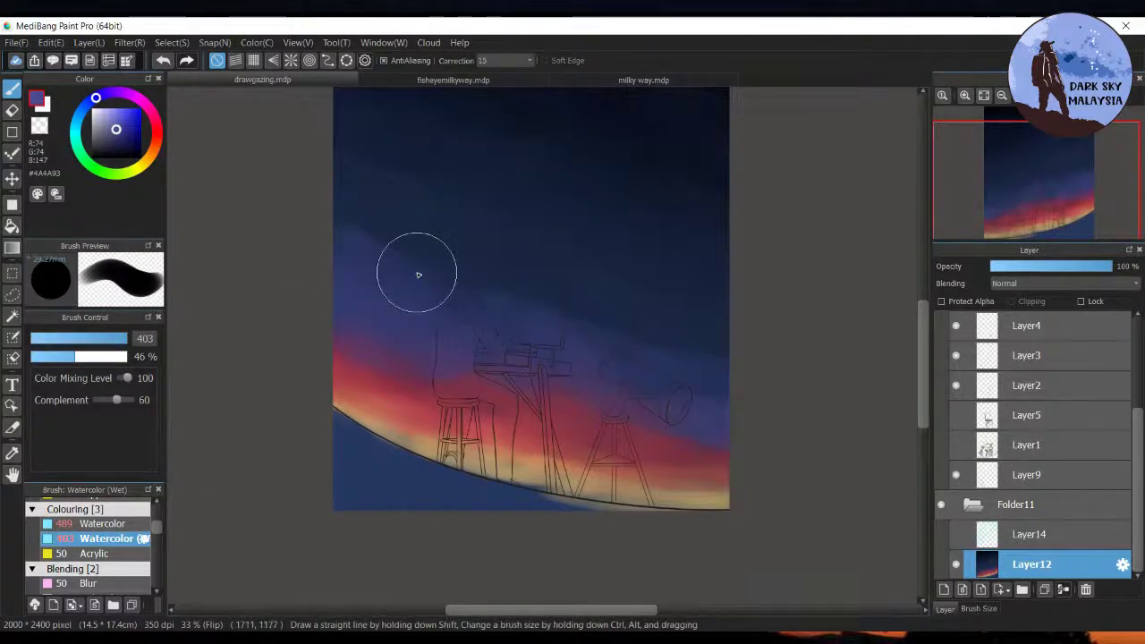
# Blend the violet band into the dark upper sky with broad strokes of #333370 and #2E2E54
pyautogui.click(119, 138)
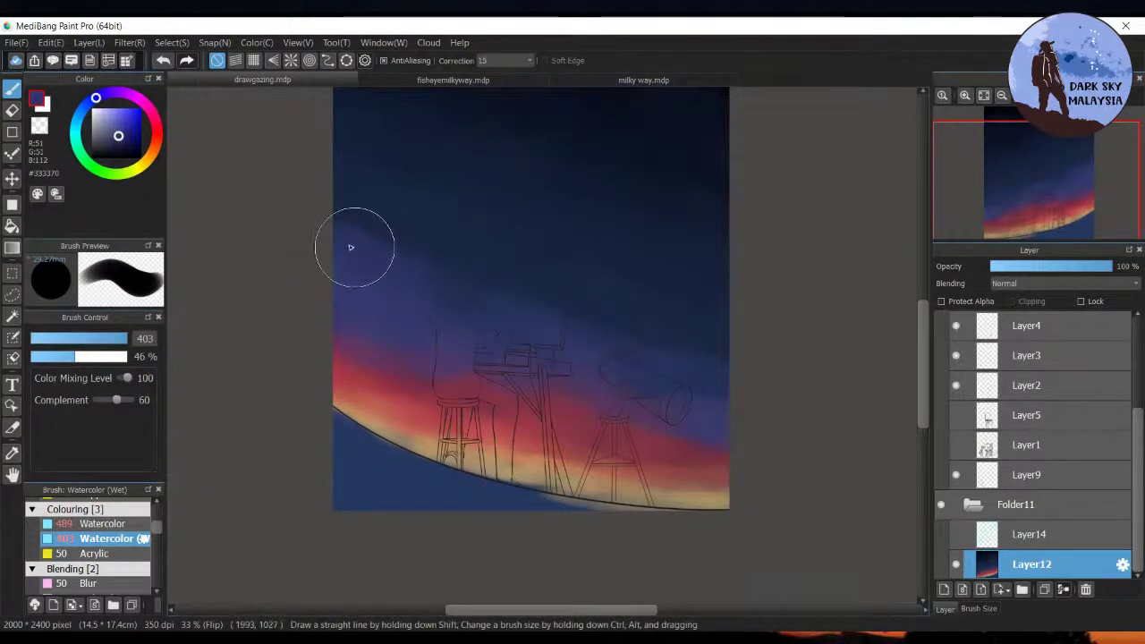
pyautogui.moveTo(338, 234)
pyautogui.mouseDown()
pyautogui.moveTo(409, 235)
pyautogui.moveTo(456, 266)
pyautogui.moveTo(583, 309)
pyautogui.moveTo(595, 333)
pyautogui.moveTo(747, 363)
pyautogui.moveTo(723, 389)
pyautogui.moveTo(747, 383)
pyautogui.moveTo(586, 345)
pyautogui.moveTo(506, 304)
pyautogui.moveTo(483, 260)
pyautogui.moveTo(352, 217)
pyautogui.moveTo(618, 307)
pyautogui.moveTo(603, 301)
pyautogui.moveTo(732, 325)
pyautogui.moveTo(607, 313)
pyautogui.mouseUp()
pyautogui.moveTo(694, 311); pyautogui.dragTo(592, 302)
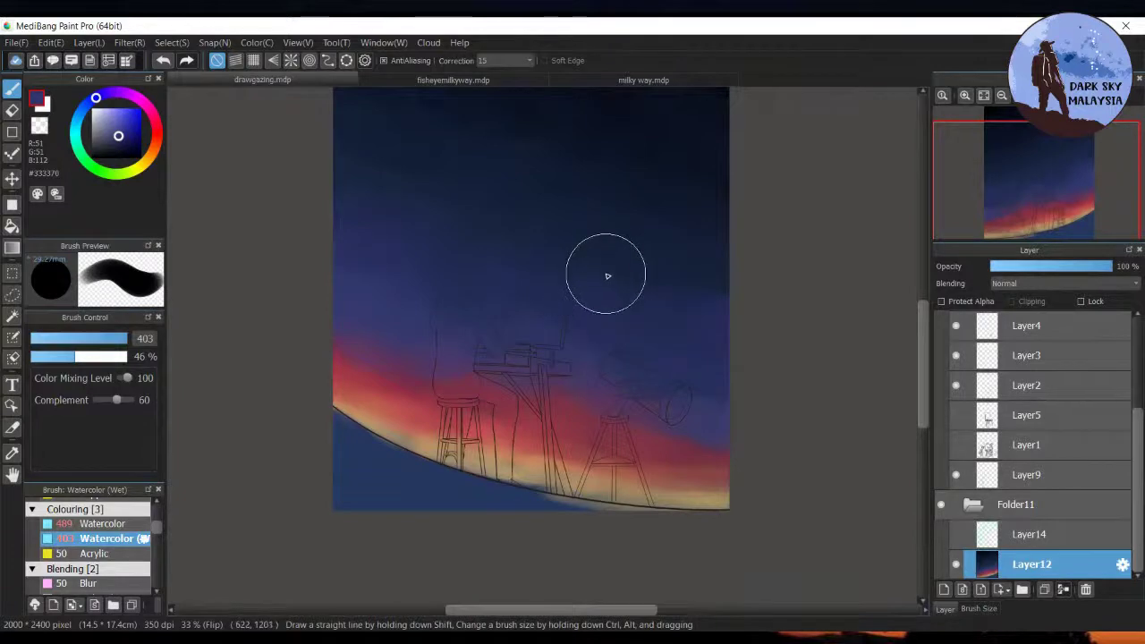
pyautogui.moveTo(922, 358); pyautogui.dragTo(916, 334)
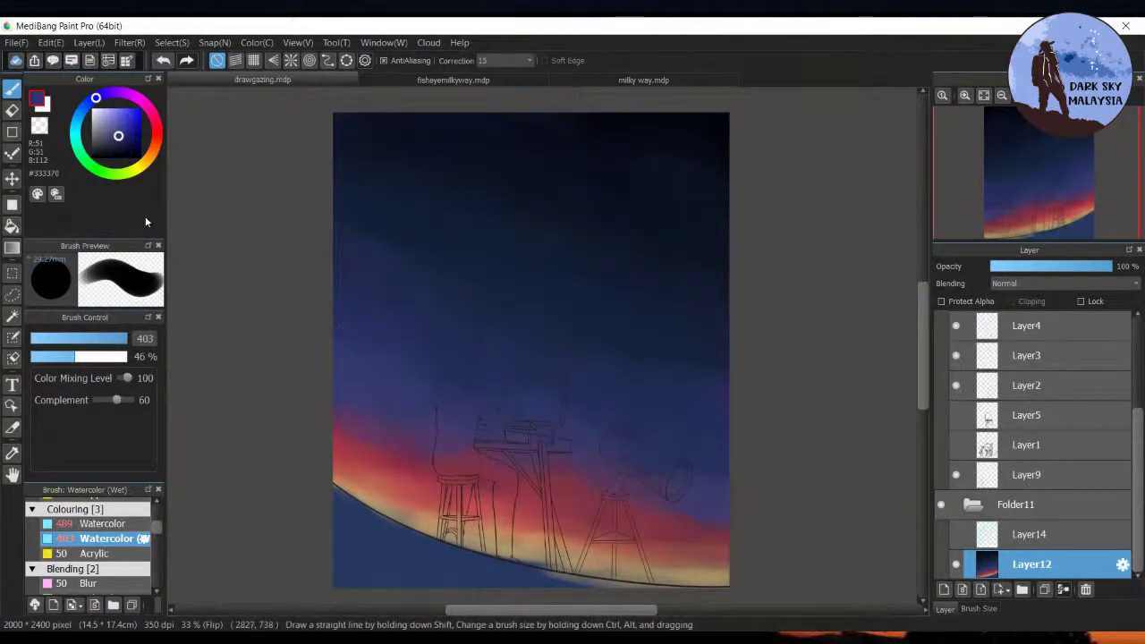
pyautogui.click(113, 141)
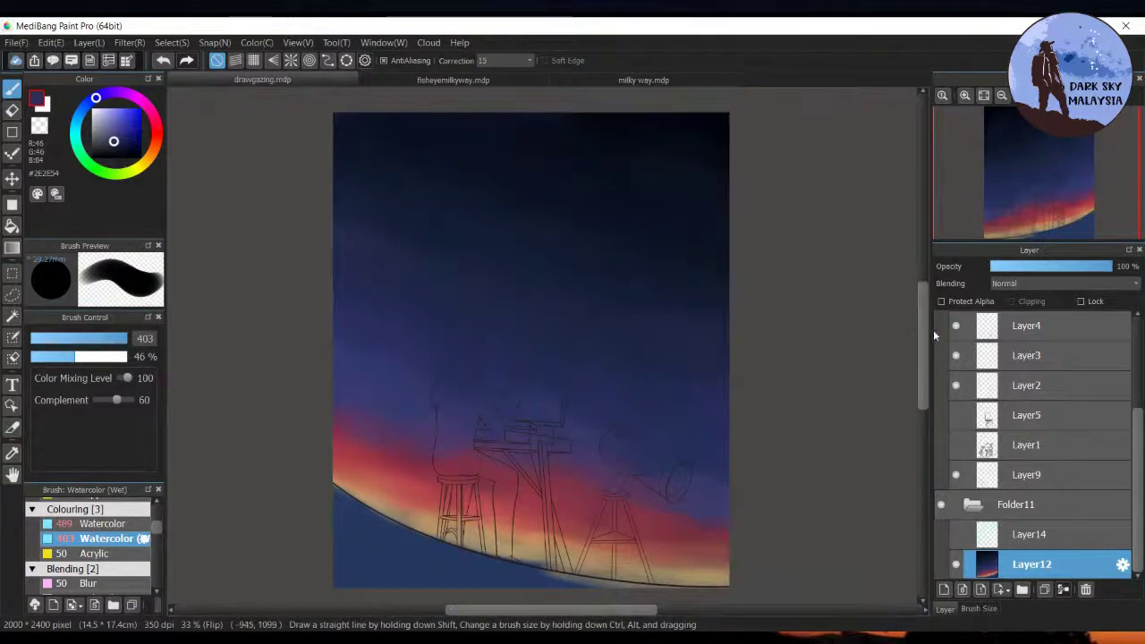
# Soften the border between the red band and the violet sky with sampled crimson tones #7D314A and #9D3948
pyautogui.moveTo(924, 326); pyautogui.dragTo(924, 337)
pyautogui.rightClick(469, 416)
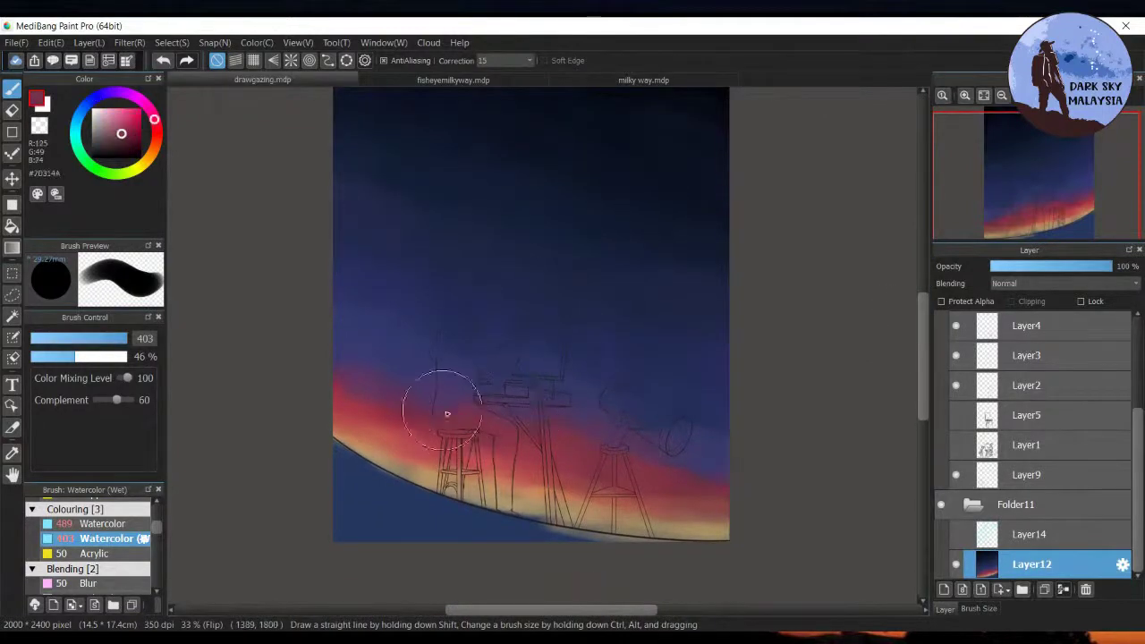
pyautogui.moveTo(551, 422)
pyautogui.mouseDown()
pyautogui.moveTo(592, 439)
pyautogui.moveTo(562, 437)
pyautogui.moveTo(636, 447)
pyautogui.mouseUp()
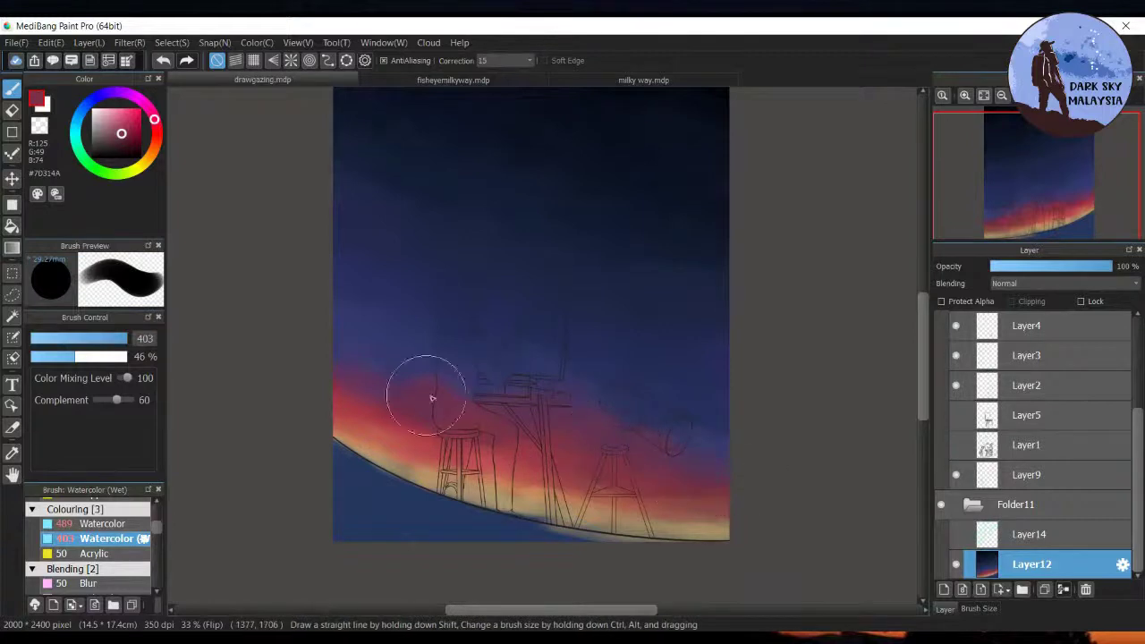
pyautogui.rightClick(531, 452)
pyautogui.moveTo(345, 405); pyautogui.dragTo(453, 432)
pyautogui.moveTo(539, 429); pyautogui.dragTo(587, 464)
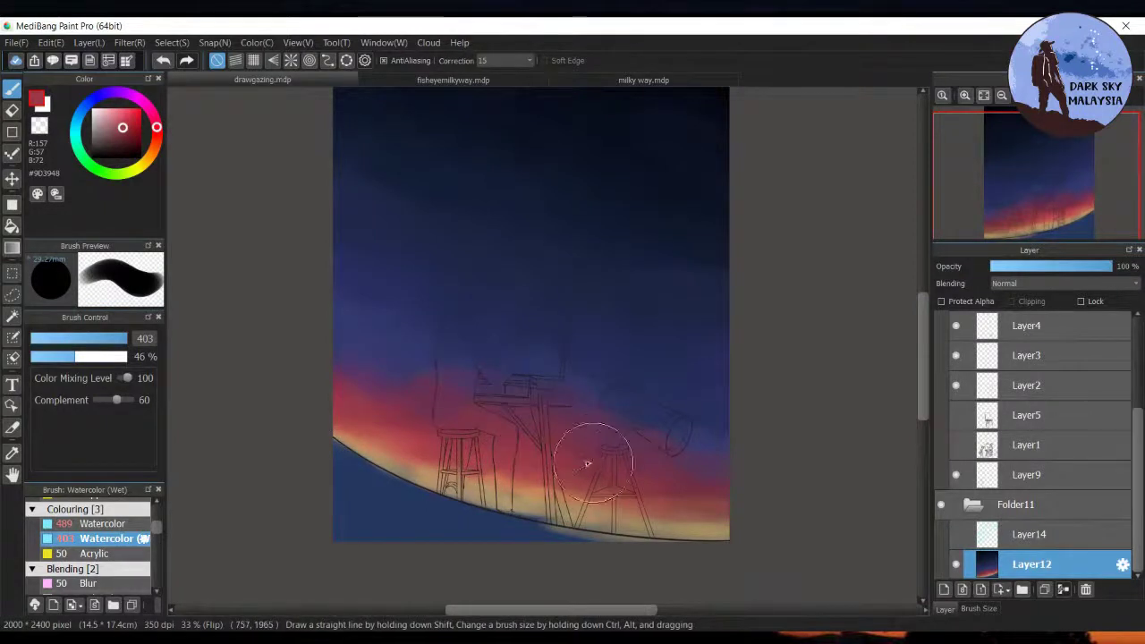
pyautogui.moveTo(735, 496); pyautogui.dragTo(689, 430)
# Widen the glow above the horizon with tan #A58761 and rework the upper red band with sampled reds #883447 and #80374F
pyautogui.moveTo(503, 481)
pyautogui.mouseDown()
pyautogui.moveTo(521, 505)
pyautogui.moveTo(452, 467)
pyautogui.moveTo(389, 459)
pyautogui.moveTo(371, 432)
pyautogui.mouseUp()
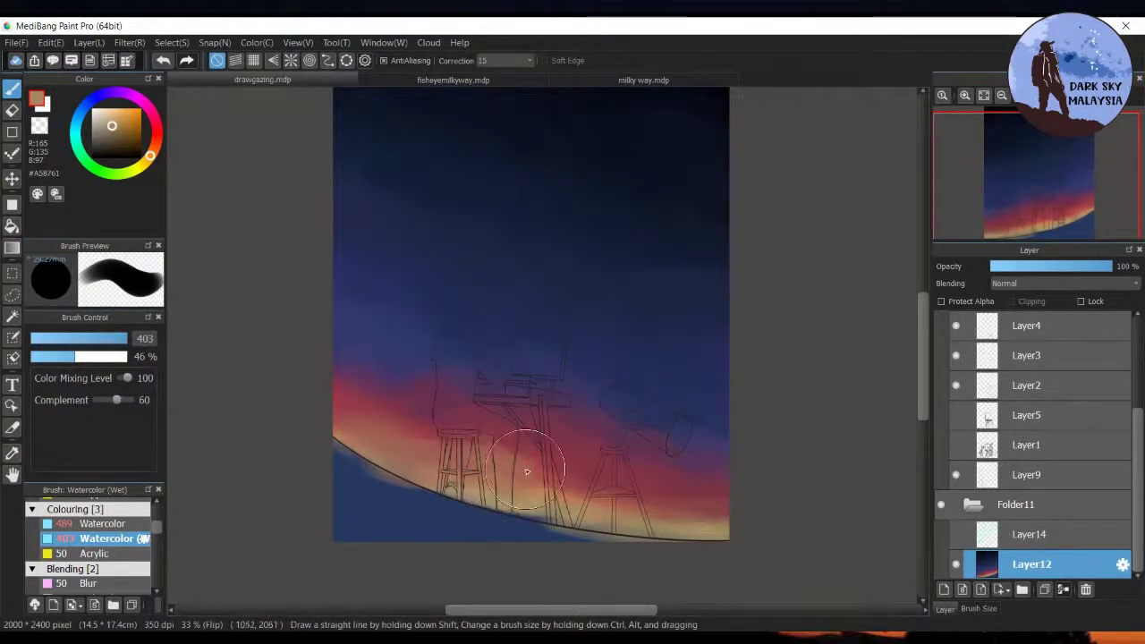
pyautogui.moveTo(517, 491)
pyautogui.mouseDown()
pyautogui.moveTo(545, 510)
pyautogui.moveTo(613, 487)
pyautogui.moveTo(727, 526)
pyautogui.mouseUp()
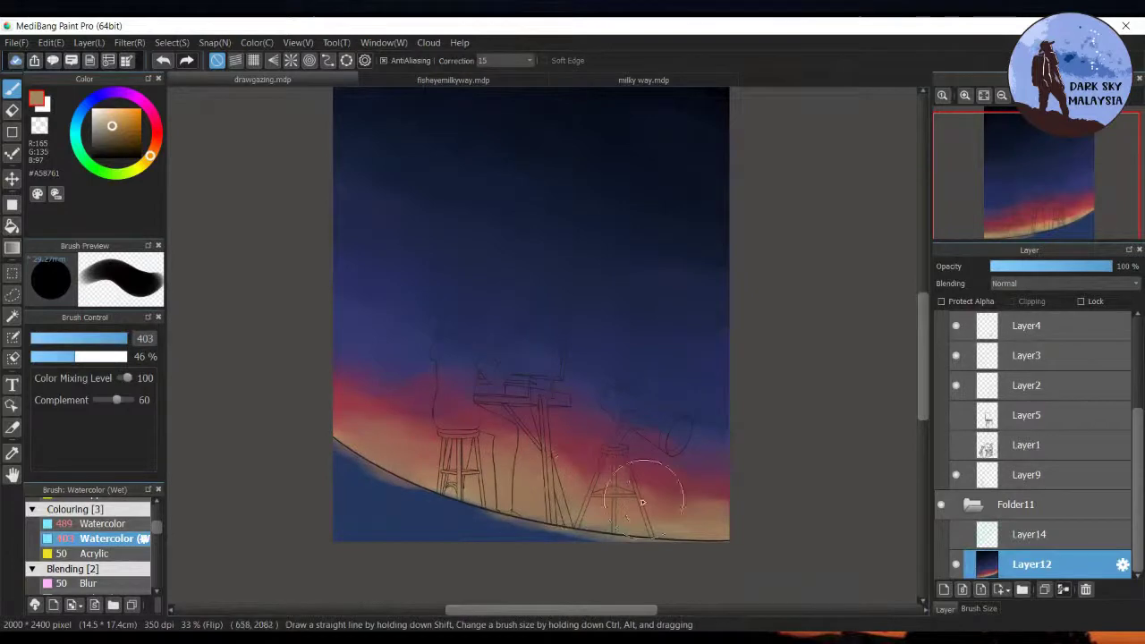
pyautogui.keyDown('alt'); pyautogui.click(567, 450); pyautogui.keyUp('alt')
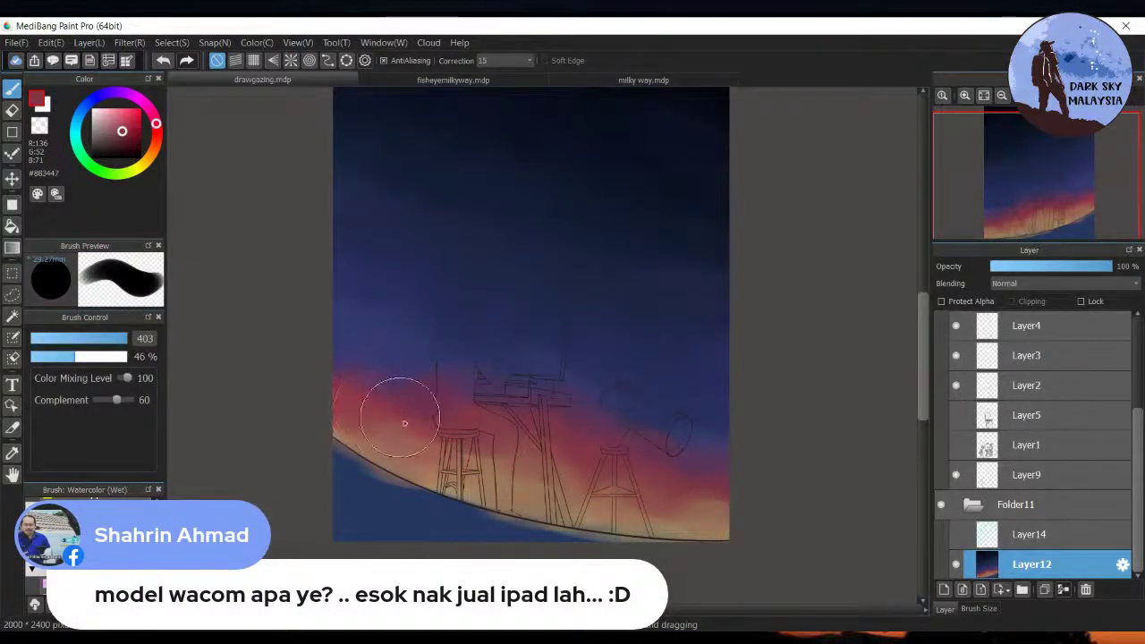
pyautogui.moveTo(400, 361)
pyautogui.mouseDown()
pyautogui.moveTo(392, 392)
pyautogui.moveTo(361, 386)
pyautogui.moveTo(394, 411)
pyautogui.moveTo(356, 394)
pyautogui.moveTo(387, 393)
pyautogui.moveTo(334, 379)
pyautogui.moveTo(331, 355)
pyautogui.moveTo(433, 388)
pyautogui.mouseUp()
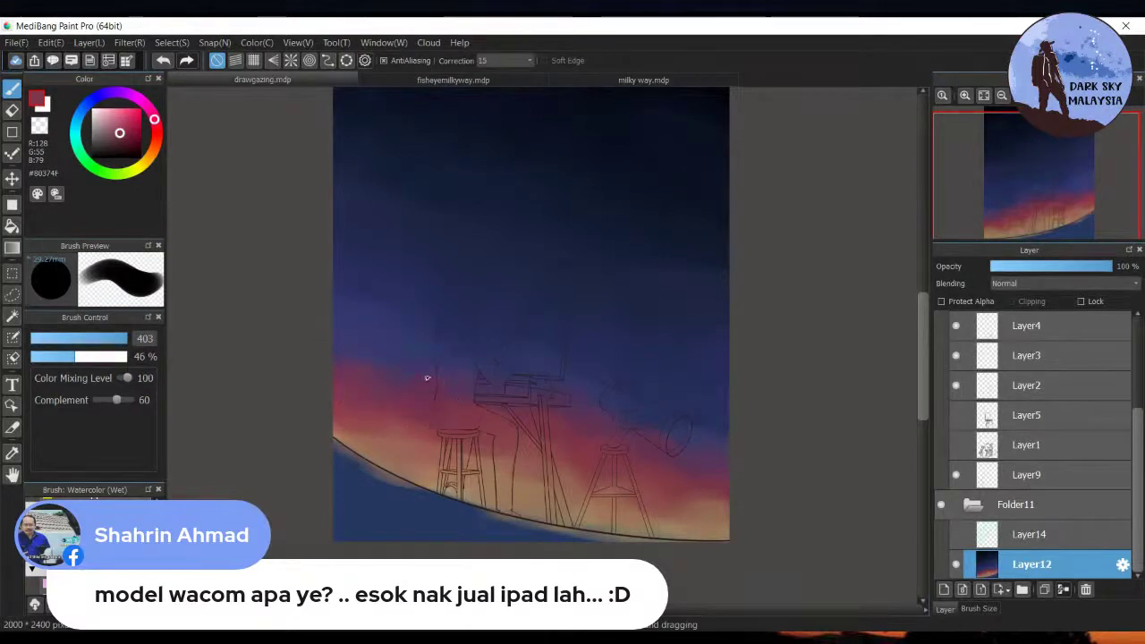
pyautogui.moveTo(509, 390)
pyautogui.mouseDown()
pyautogui.moveTo(565, 401)
pyautogui.moveTo(585, 422)
pyautogui.moveTo(539, 414)
pyautogui.moveTo(635, 454)
pyautogui.moveTo(725, 473)
pyautogui.mouseUp()
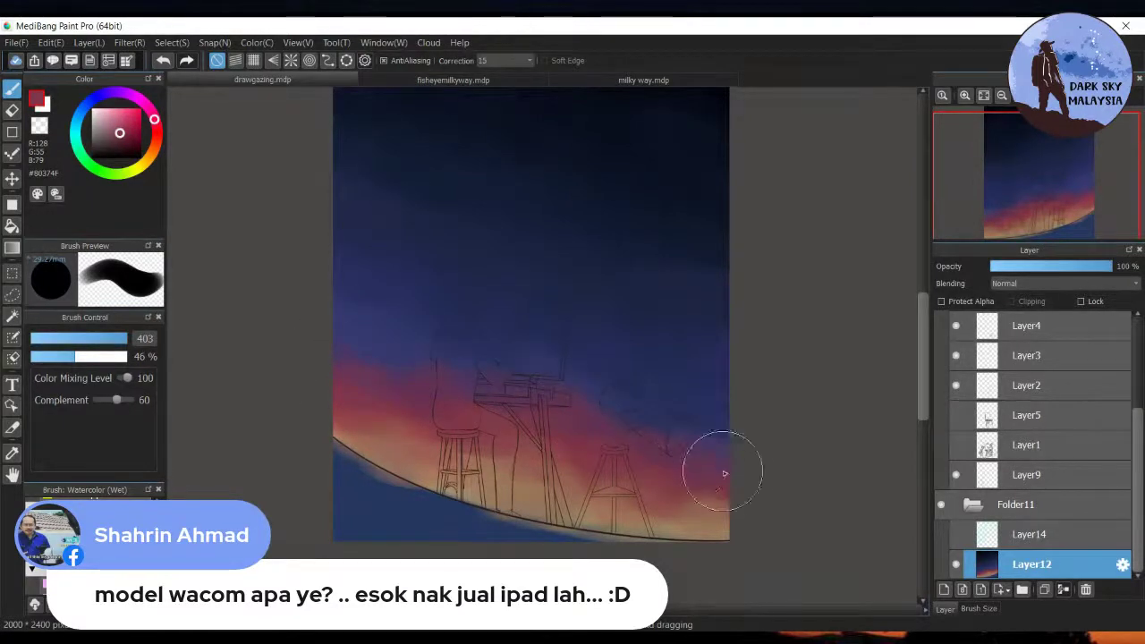
# Smooth the sky gradient with sampled blues #34396F, #23284F and #182542, and touch up the horizon glow with #9E6757
pyautogui.keyDown('alt'); pyautogui.click(412, 342); pyautogui.keyUp('alt')
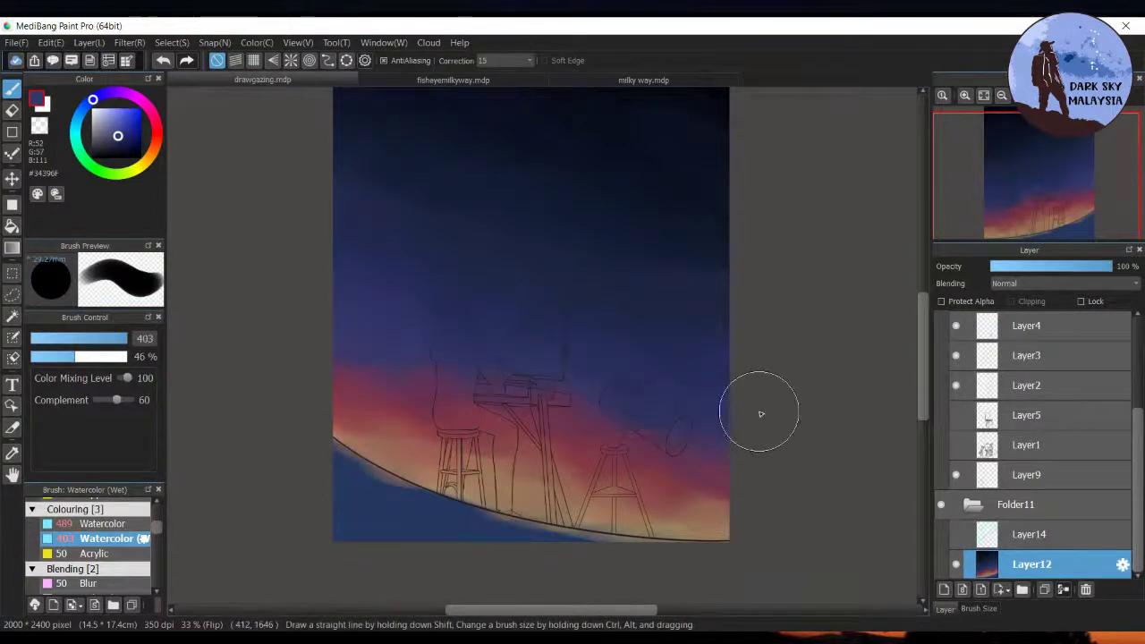
pyautogui.moveTo(396, 285); pyautogui.dragTo(381, 242)
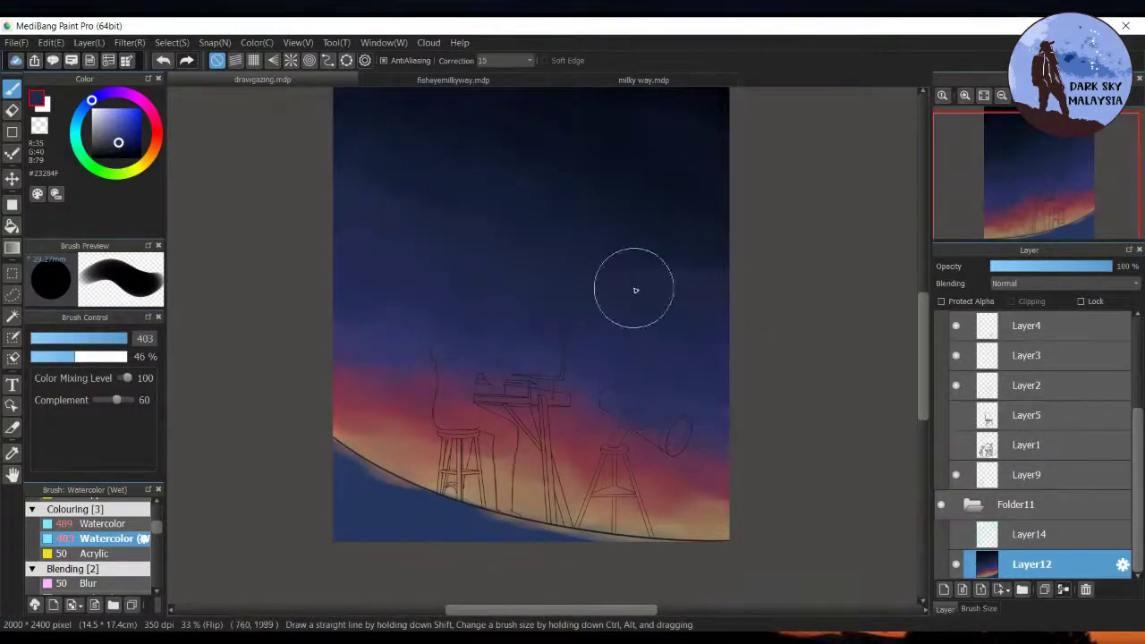
pyautogui.moveTo(923, 334)
pyautogui.mouseDown()
pyautogui.moveTo(924, 322)
pyautogui.moveTo(463, 289)
pyautogui.moveTo(414, 250)
pyautogui.moveTo(335, 230)
pyautogui.mouseUp()
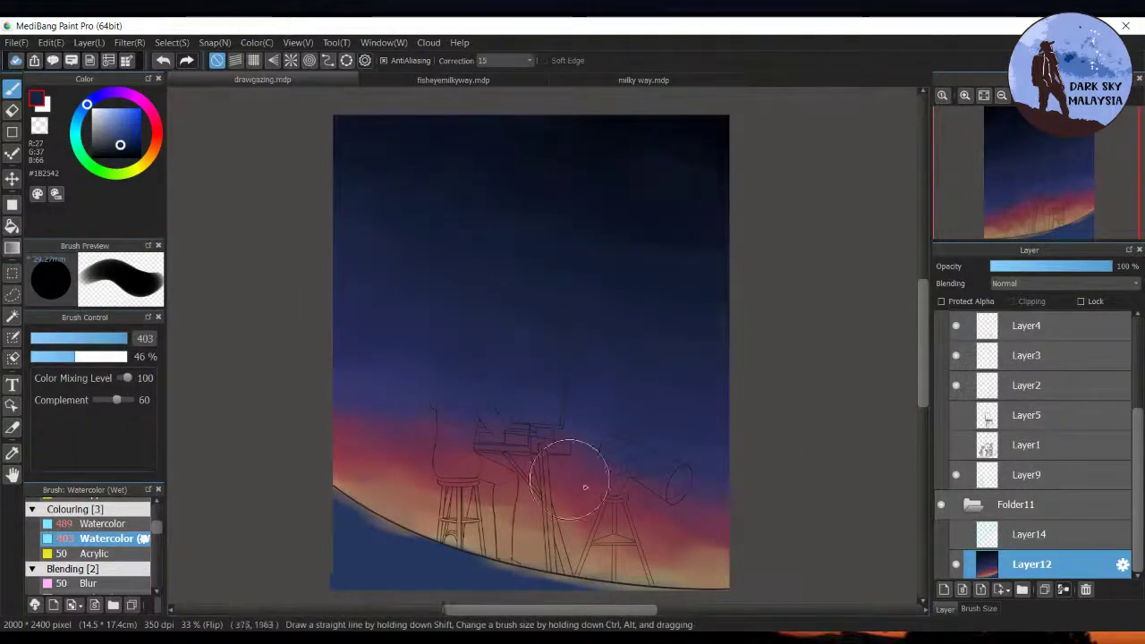
pyautogui.keyDown('alt'); pyautogui.click(413, 514); pyautogui.keyUp('alt')
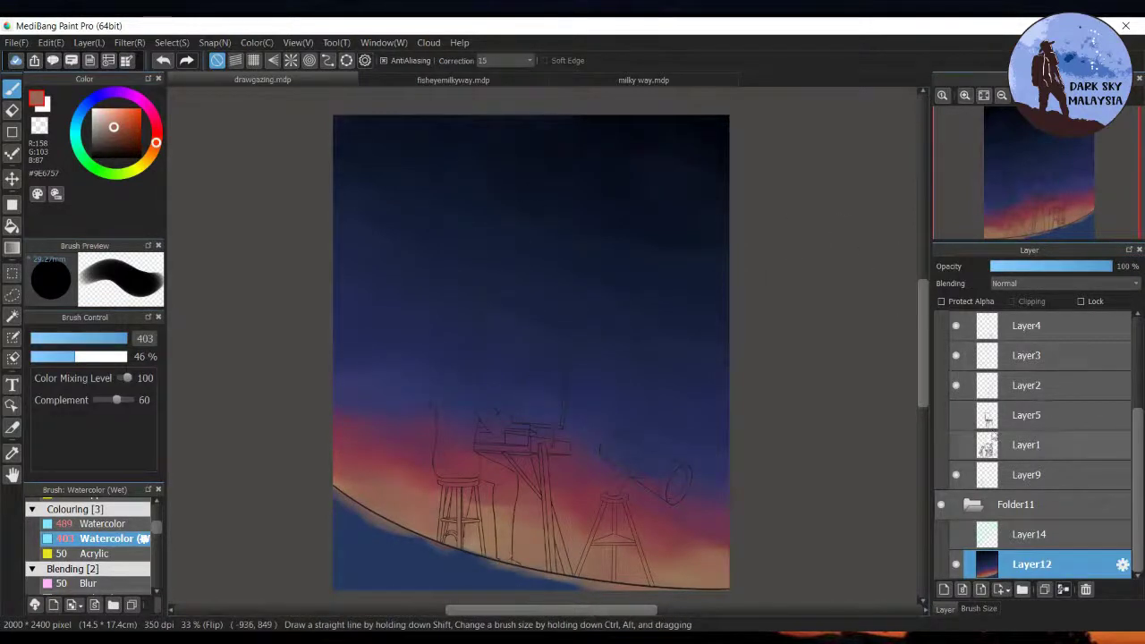
# Show Layer14 and paint two diagonal Milky Way cloud bands on it in light cyan #74CBE0 with the Cloud 2 brush at size 530
pyautogui.click(1029, 534)
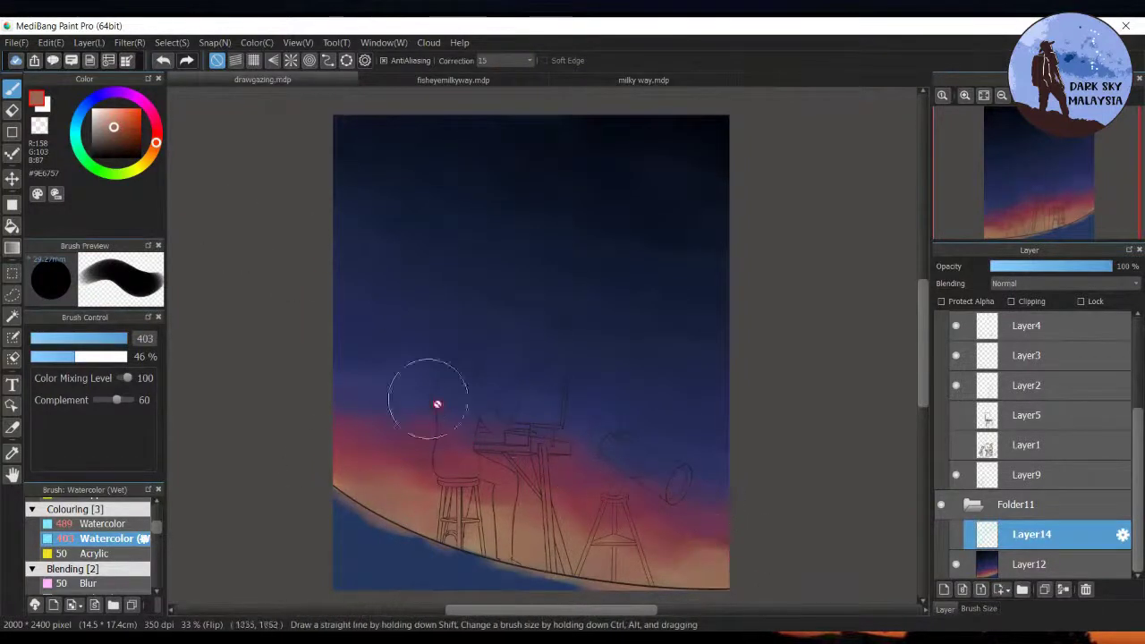
pyautogui.moveTo(157, 529); pyautogui.dragTo(162, 558)
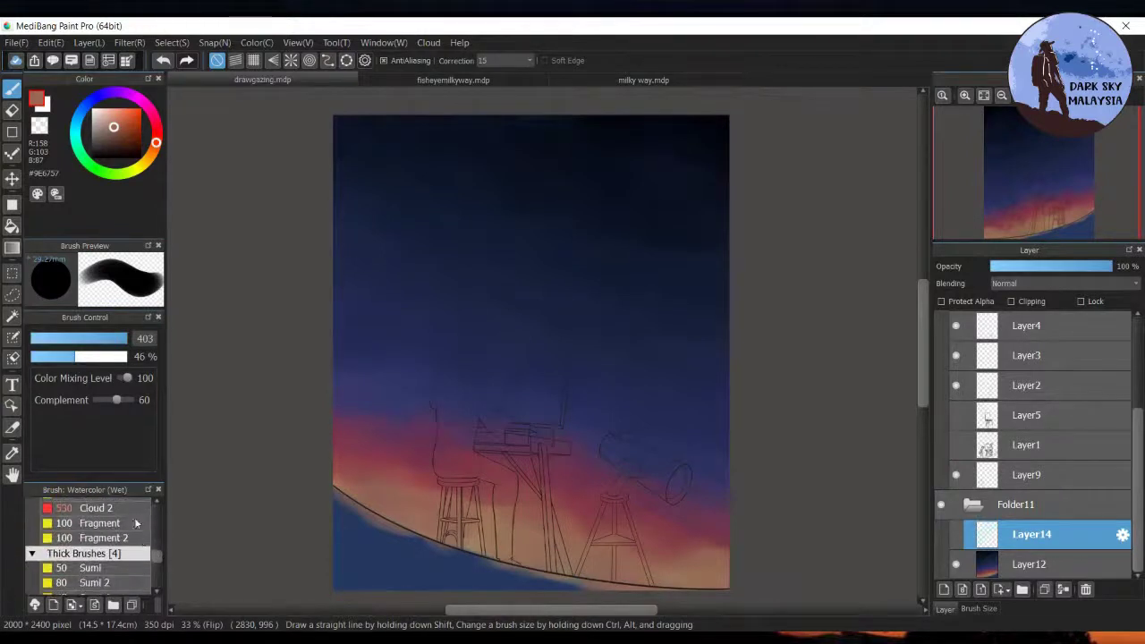
pyautogui.click(89, 508)
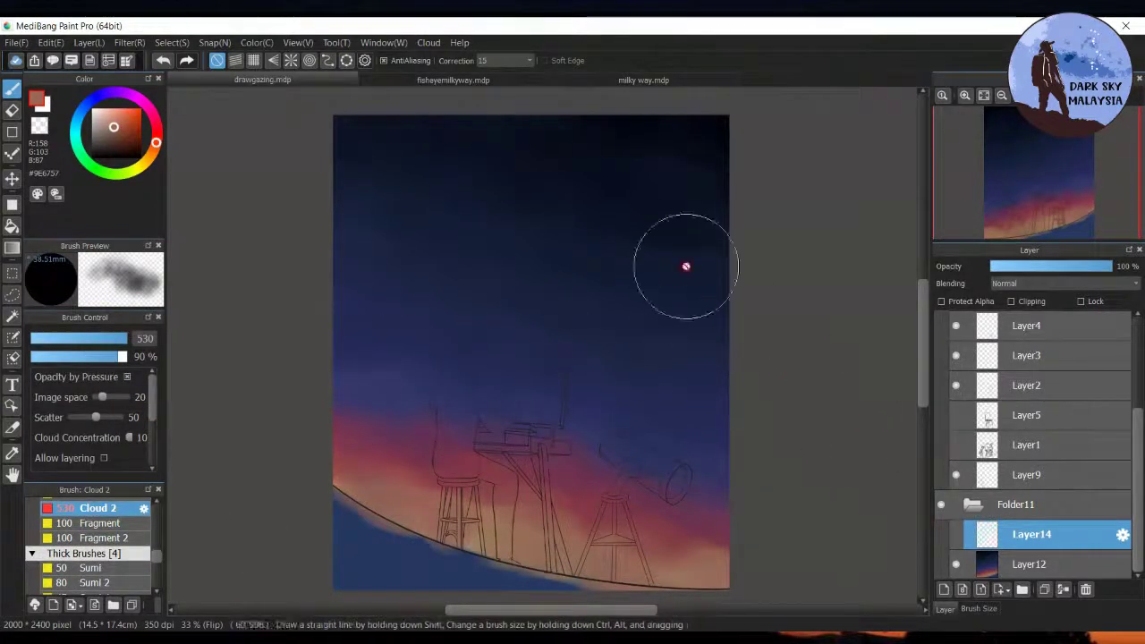
pyautogui.moveTo(77, 138); pyautogui.dragTo(78, 129)
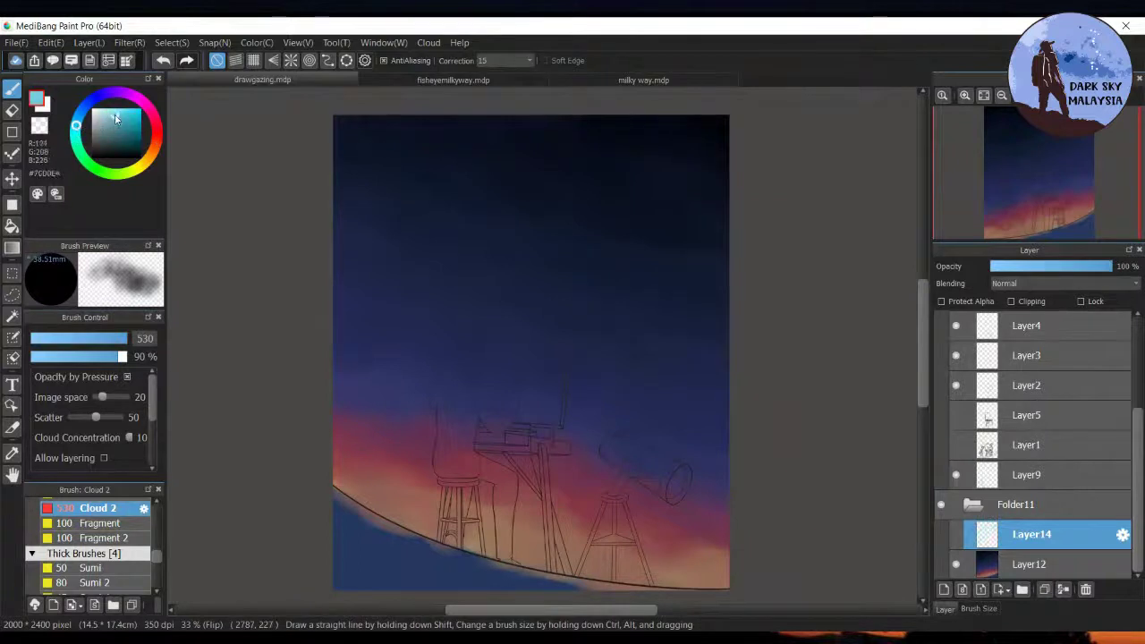
pyautogui.click(116, 115)
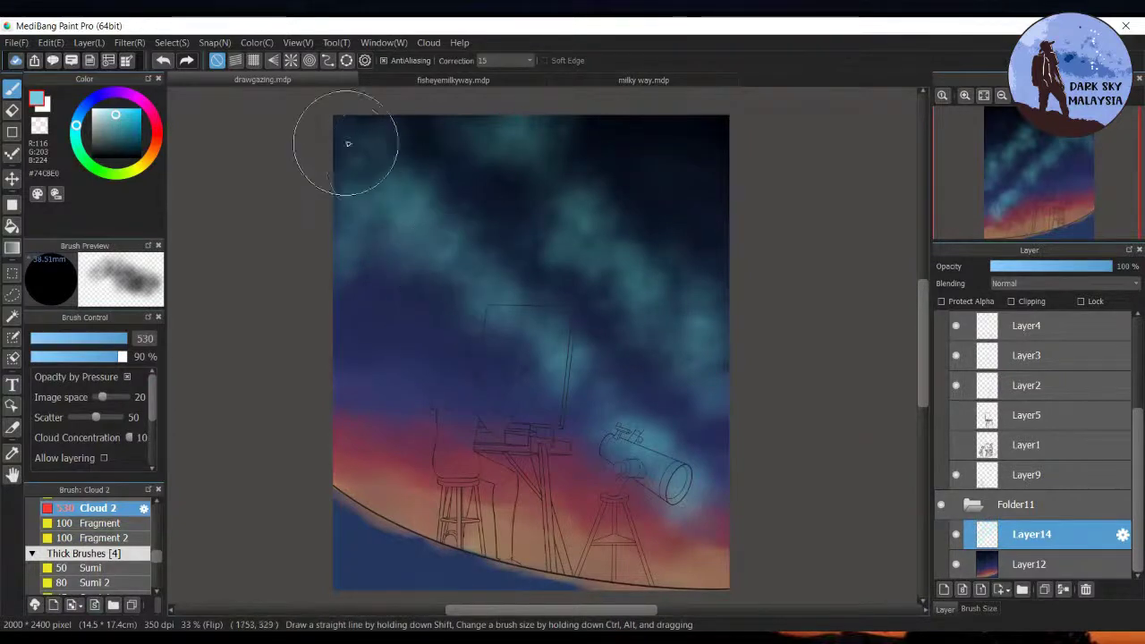
pyautogui.moveTo(348, 144); pyautogui.dragTo(298, 156)
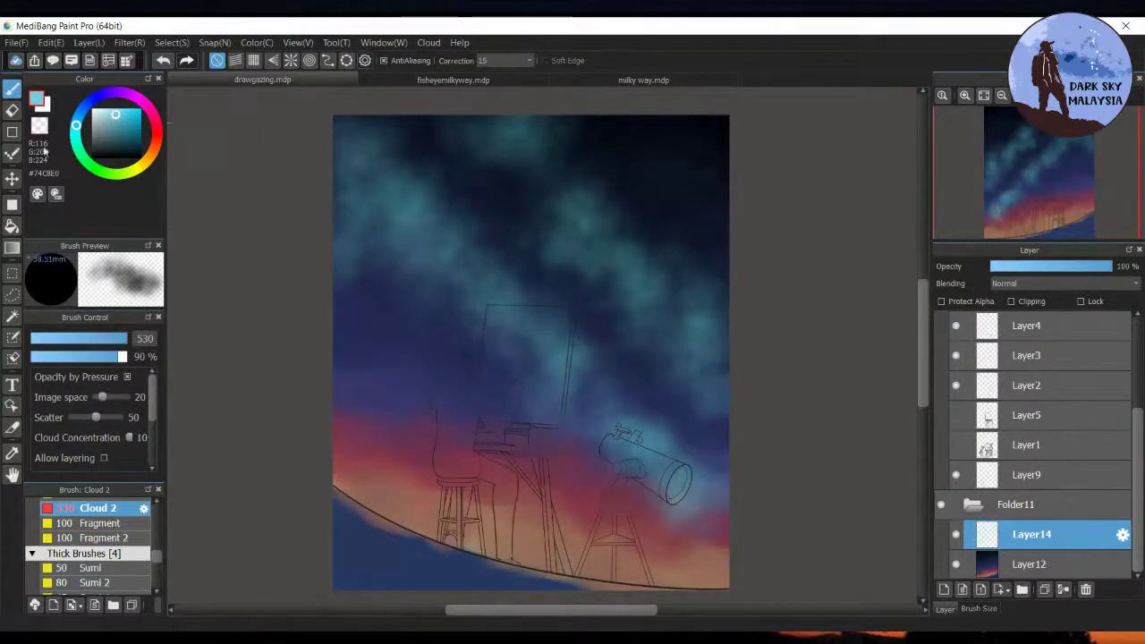
# Paint soft magenta #B85DA3 clouds along the outer edges of both cyan Milky Way bands on Layer14
pyautogui.moveTo(147, 113); pyautogui.dragTo(145, 106)
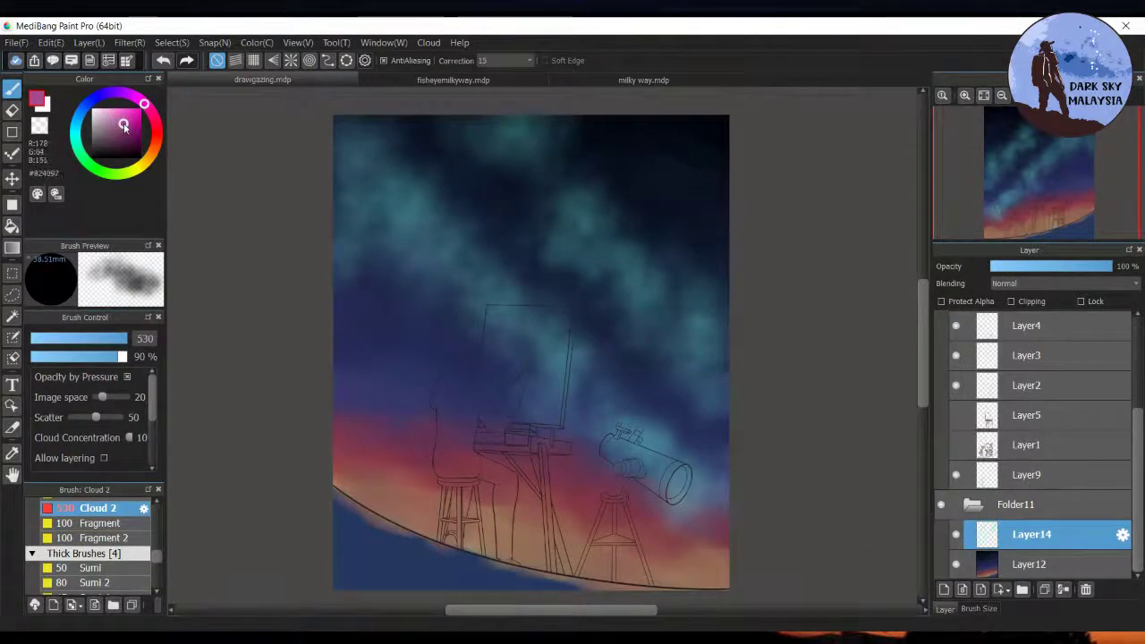
pyautogui.moveTo(454, 358)
pyautogui.mouseDown()
pyautogui.moveTo(443, 299)
pyautogui.moveTo(411, 297)
pyautogui.moveTo(422, 289)
pyautogui.moveTo(400, 271)
pyautogui.moveTo(318, 280)
pyautogui.moveTo(356, 236)
pyautogui.moveTo(447, 301)
pyautogui.mouseUp()
pyautogui.click(115, 122)
pyautogui.moveTo(362, 251)
pyautogui.mouseDown()
pyautogui.moveTo(428, 310)
pyautogui.moveTo(484, 339)
pyautogui.moveTo(501, 365)
pyautogui.moveTo(525, 378)
pyautogui.moveTo(528, 368)
pyautogui.moveTo(507, 365)
pyautogui.moveTo(500, 390)
pyautogui.moveTo(475, 383)
pyautogui.moveTo(493, 398)
pyautogui.moveTo(470, 397)
pyautogui.moveTo(521, 401)
pyautogui.moveTo(544, 366)
pyautogui.moveTo(573, 430)
pyautogui.mouseUp()
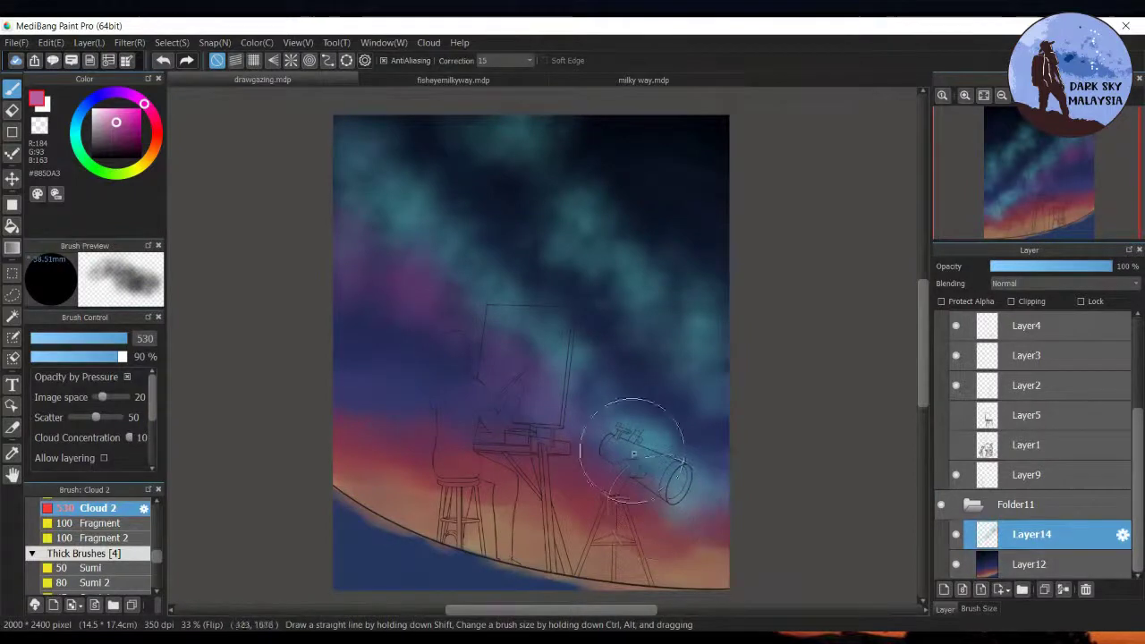
pyautogui.moveTo(663, 484)
pyautogui.mouseDown()
pyautogui.moveTo(690, 472)
pyautogui.moveTo(685, 498)
pyautogui.moveTo(703, 472)
pyautogui.mouseUp()
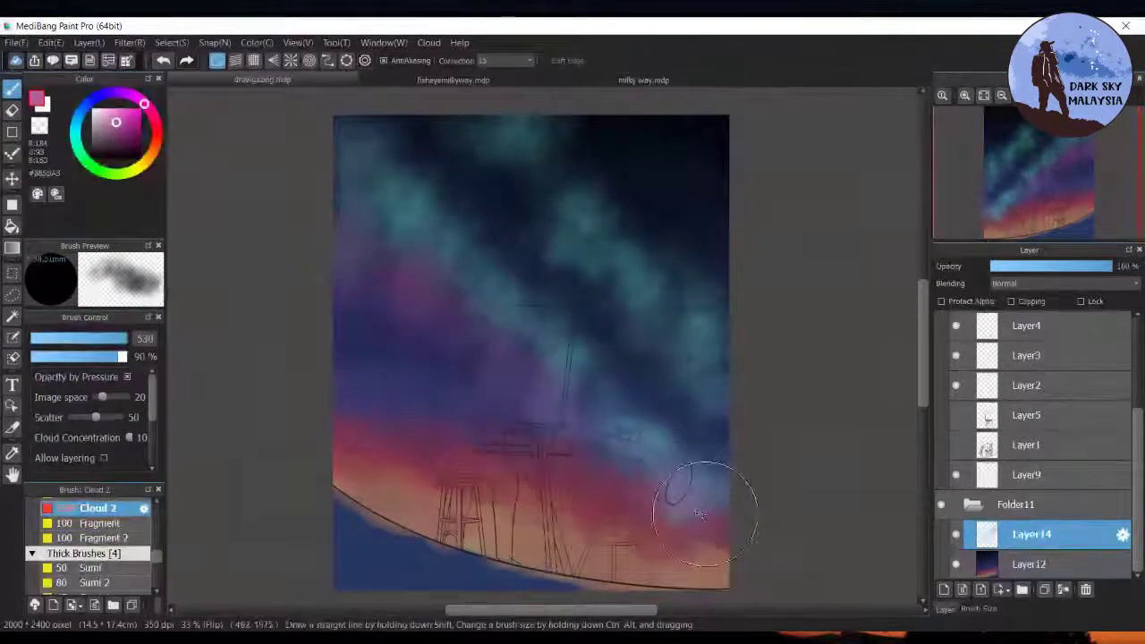
pyautogui.moveTo(726, 354)
pyautogui.mouseDown()
pyautogui.moveTo(746, 310)
pyautogui.moveTo(710, 295)
pyautogui.mouseUp()
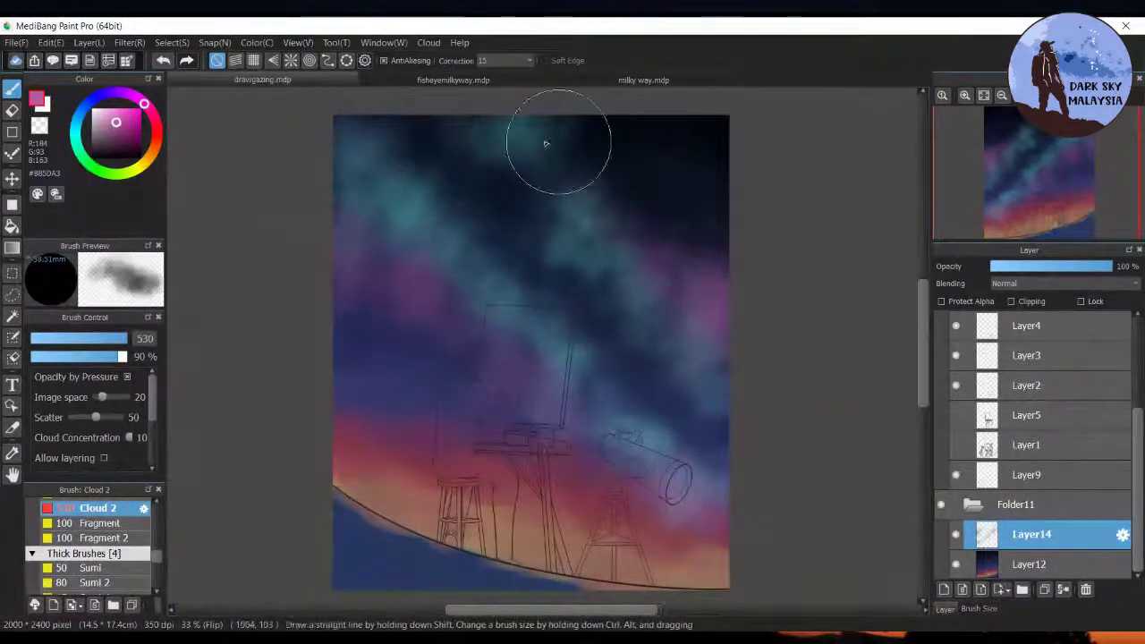
pyautogui.moveTo(518, 125)
pyautogui.mouseDown()
pyautogui.moveTo(568, 170)
pyautogui.moveTo(623, 237)
pyautogui.moveTo(707, 272)
pyautogui.mouseUp()
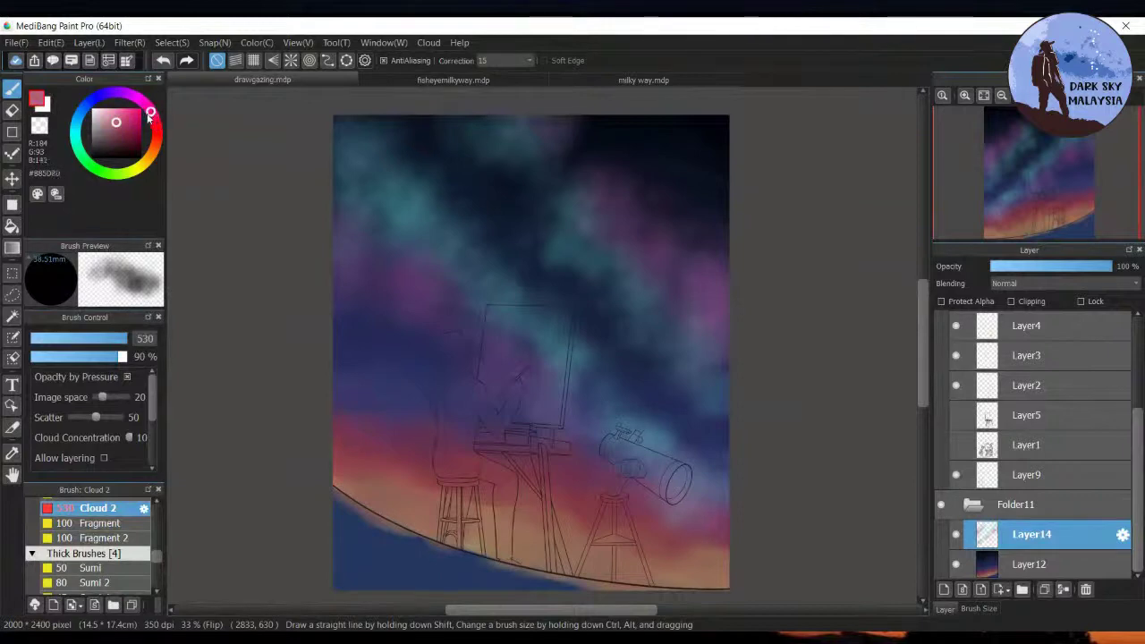
# Reinforce the Milky Way bands with brighter cyan #43BED7 and deepen the magenta beside the left band with crimson #A83B6E
pyautogui.click(78, 128)
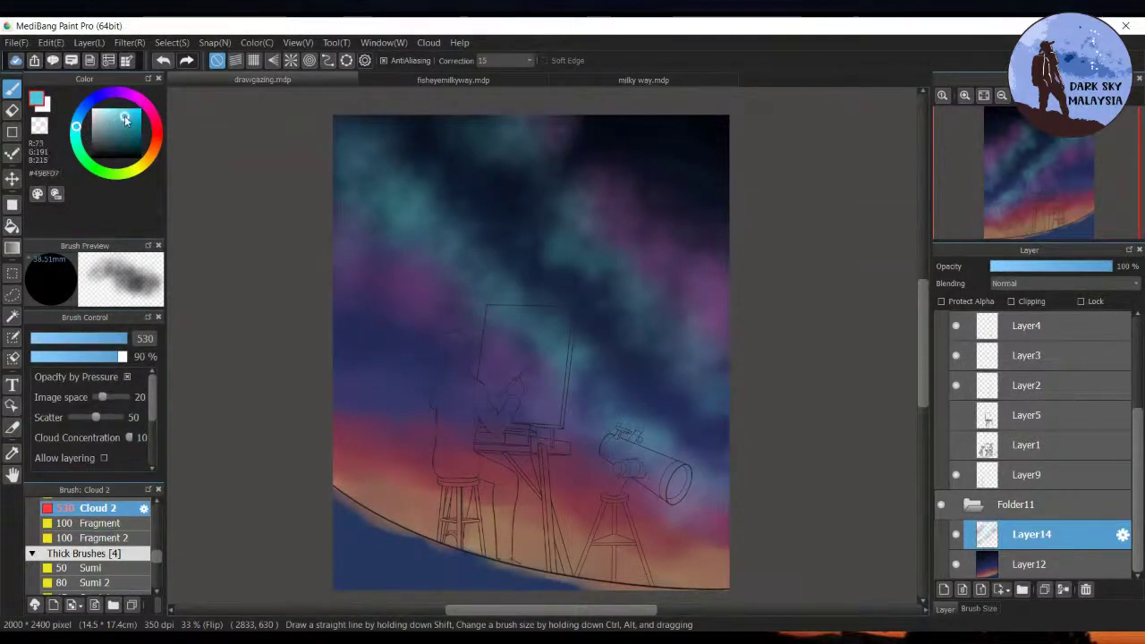
pyautogui.moveTo(401, 149)
pyautogui.mouseDown()
pyautogui.moveTo(373, 141)
pyautogui.moveTo(368, 159)
pyautogui.moveTo(467, 245)
pyautogui.moveTo(484, 231)
pyautogui.moveTo(504, 240)
pyautogui.moveTo(470, 205)
pyautogui.moveTo(485, 217)
pyautogui.moveTo(597, 365)
pyautogui.moveTo(726, 381)
pyautogui.mouseUp()
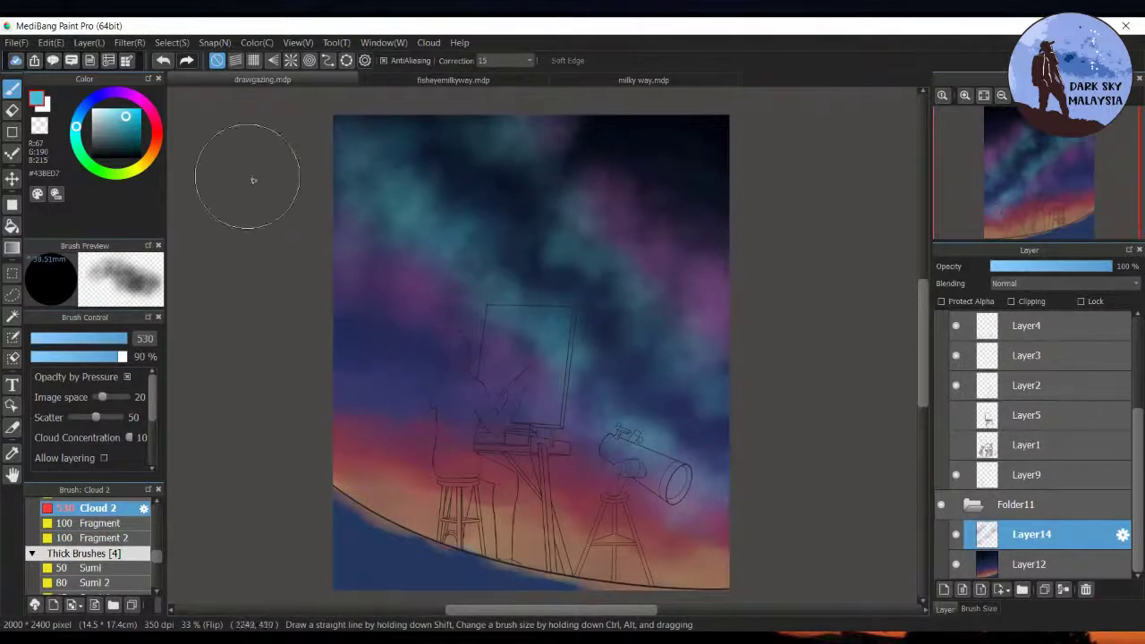
pyautogui.click(146, 108)
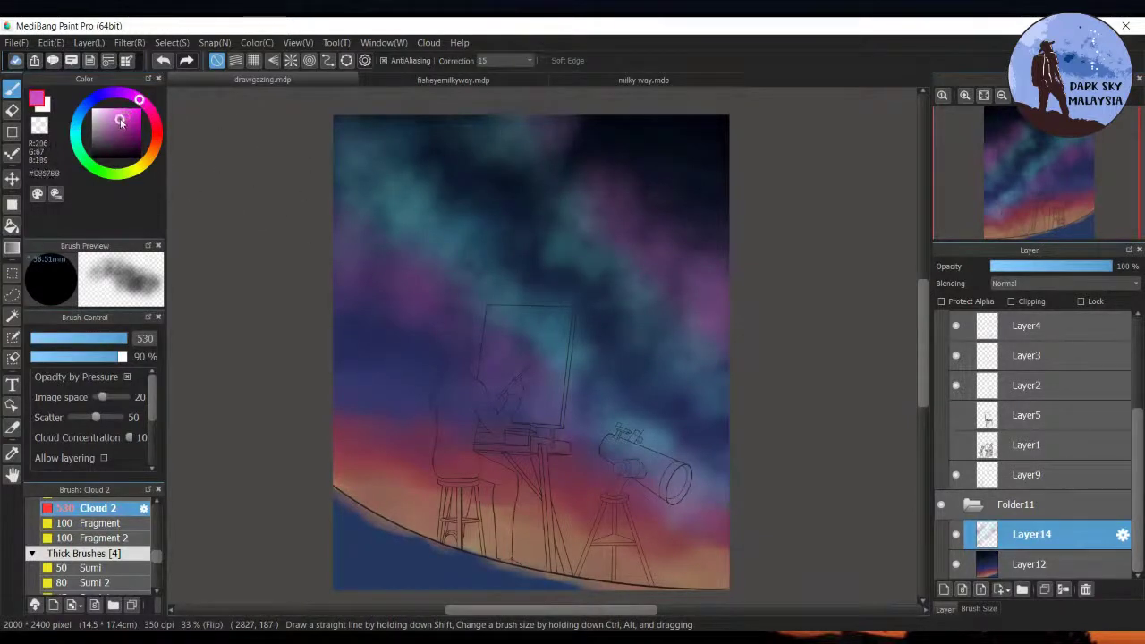
pyautogui.click(124, 125)
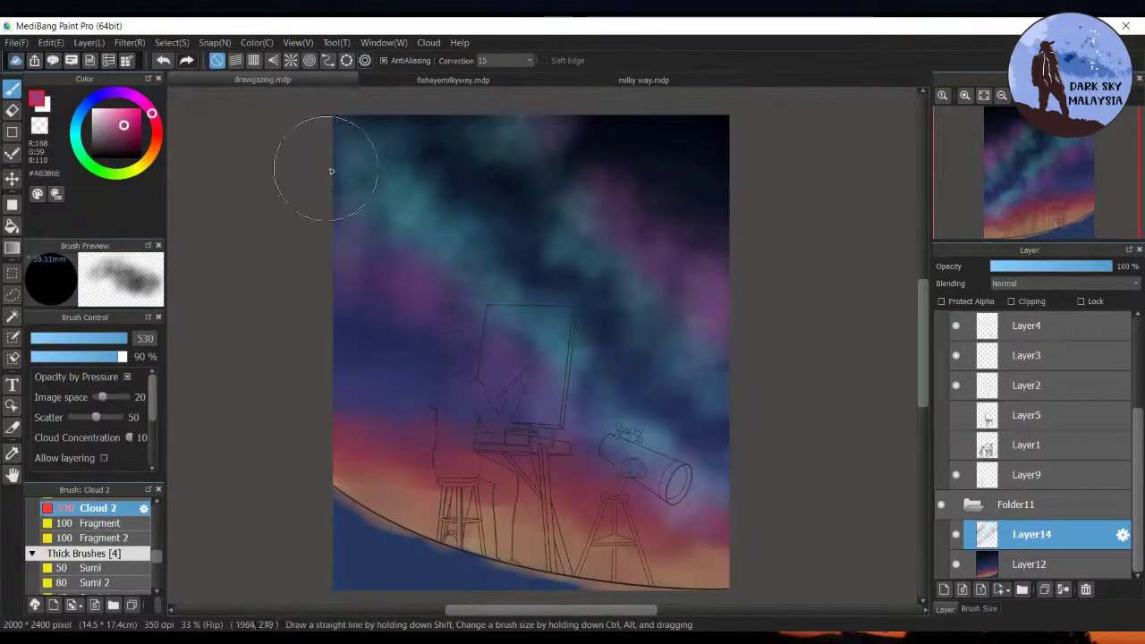
# Brush warm golden clouds in #DAC174 and #E7CF86 diagonally through the middle of both cyan bands
pyautogui.moveTo(156, 158); pyautogui.dragTo(145, 166)
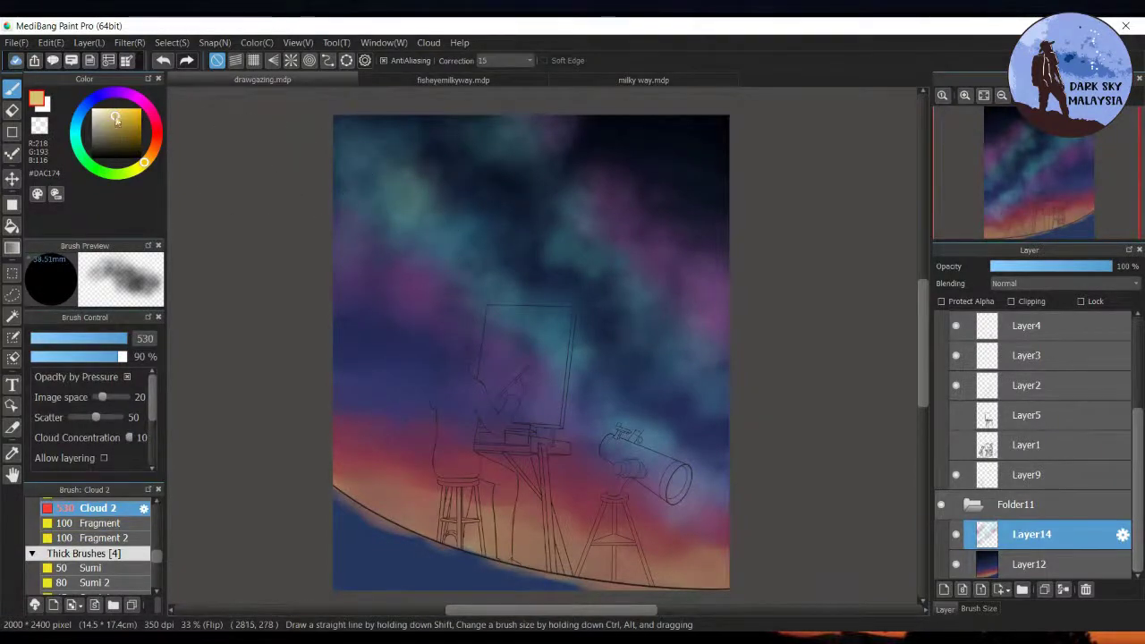
pyautogui.moveTo(534, 238)
pyautogui.mouseDown()
pyautogui.moveTo(424, 226)
pyautogui.moveTo(395, 150)
pyautogui.moveTo(371, 158)
pyautogui.moveTo(363, 144)
pyautogui.moveTo(376, 169)
pyautogui.moveTo(354, 165)
pyautogui.moveTo(469, 234)
pyautogui.moveTo(499, 295)
pyautogui.moveTo(520, 294)
pyautogui.moveTo(489, 276)
pyautogui.moveTo(541, 316)
pyautogui.moveTo(568, 320)
pyautogui.moveTo(564, 333)
pyautogui.moveTo(577, 323)
pyautogui.moveTo(566, 342)
pyautogui.moveTo(564, 321)
pyautogui.moveTo(586, 323)
pyautogui.moveTo(583, 368)
pyautogui.moveTo(619, 397)
pyautogui.moveTo(601, 400)
pyautogui.moveTo(606, 408)
pyautogui.moveTo(706, 458)
pyautogui.mouseUp()
pyautogui.moveTo(492, 165)
pyautogui.mouseDown()
pyautogui.moveTo(486, 138)
pyautogui.moveTo(470, 125)
pyautogui.moveTo(488, 145)
pyautogui.moveTo(525, 140)
pyautogui.moveTo(460, 129)
pyautogui.moveTo(502, 146)
pyautogui.moveTo(523, 126)
pyautogui.moveTo(513, 130)
pyautogui.moveTo(580, 220)
pyautogui.moveTo(564, 229)
pyautogui.moveTo(563, 254)
pyautogui.moveTo(588, 252)
pyautogui.moveTo(638, 277)
pyautogui.moveTo(550, 248)
pyautogui.moveTo(545, 229)
pyautogui.moveTo(560, 247)
pyautogui.moveTo(618, 265)
pyautogui.moveTo(644, 301)
pyautogui.moveTo(646, 334)
pyautogui.mouseUp()
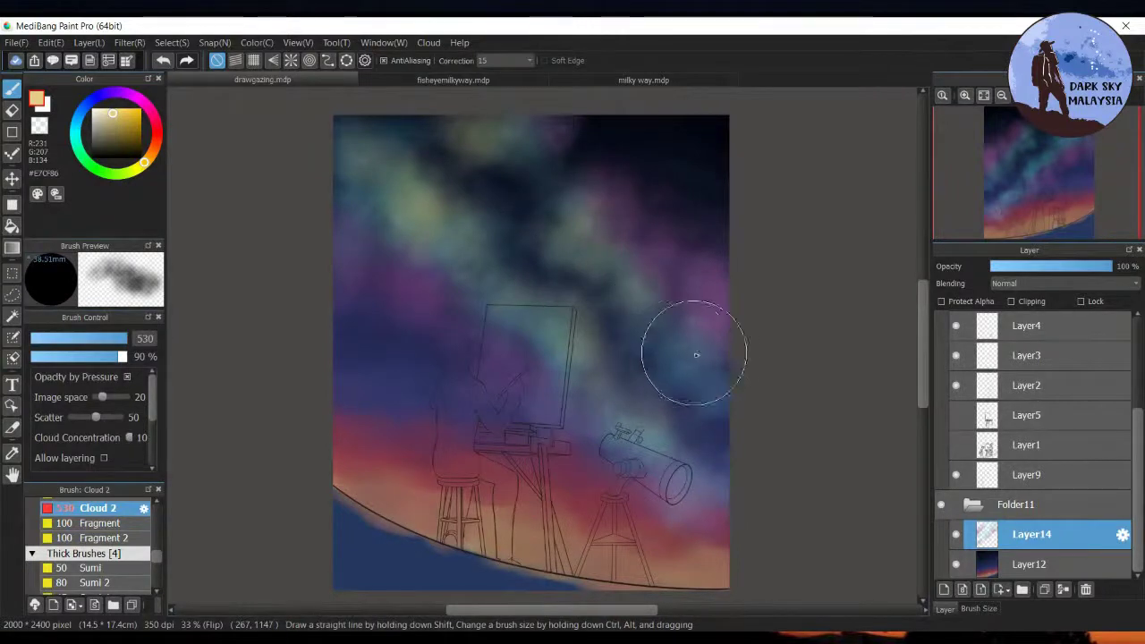
pyautogui.moveTo(630, 375)
pyautogui.mouseDown()
pyautogui.moveTo(696, 353)
pyautogui.moveTo(675, 362)
pyautogui.moveTo(681, 354)
pyautogui.moveTo(724, 387)
pyautogui.moveTo(760, 394)
pyautogui.moveTo(707, 345)
pyautogui.moveTo(687, 343)
pyautogui.moveTo(709, 324)
pyautogui.moveTo(644, 294)
pyautogui.moveTo(623, 310)
pyautogui.moveTo(574, 272)
pyautogui.moveTo(540, 268)
pyautogui.moveTo(553, 337)
pyautogui.moveTo(427, 328)
pyautogui.moveTo(426, 263)
pyautogui.moveTo(459, 239)
pyautogui.mouseUp()
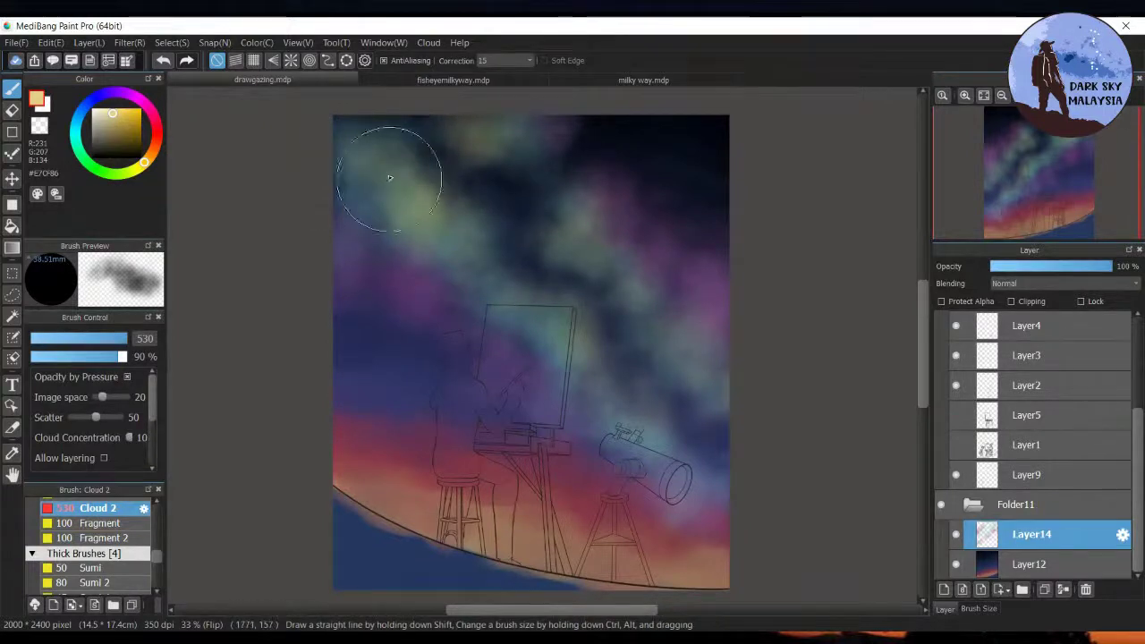
pyautogui.moveTo(451, 244)
pyautogui.mouseDown()
pyautogui.moveTo(510, 263)
pyautogui.moveTo(516, 294)
pyautogui.moveTo(557, 320)
pyautogui.moveTo(554, 347)
pyautogui.moveTo(542, 353)
pyautogui.moveTo(524, 309)
pyautogui.moveTo(454, 254)
pyautogui.moveTo(468, 255)
pyautogui.moveTo(445, 235)
pyautogui.moveTo(456, 229)
pyautogui.moveTo(411, 211)
pyautogui.moveTo(501, 169)
pyautogui.moveTo(496, 146)
pyautogui.moveTo(530, 163)
pyautogui.moveTo(524, 150)
pyautogui.moveTo(579, 208)
pyautogui.moveTo(567, 251)
pyautogui.moveTo(635, 285)
pyautogui.moveTo(666, 358)
pyautogui.mouseUp()
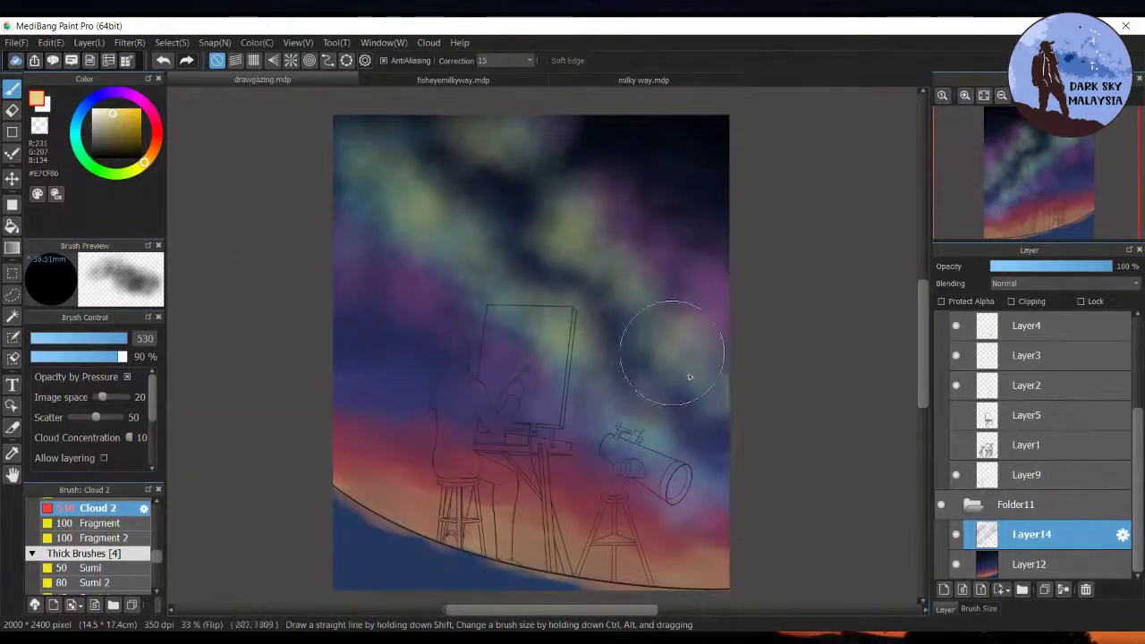
# Touch up the sky with sampled purple #664371 and brighten the cores of both bands with light yellow #EFF680
pyautogui.keyDown('alt'); pyautogui.click(721, 273); pyautogui.keyUp('alt')
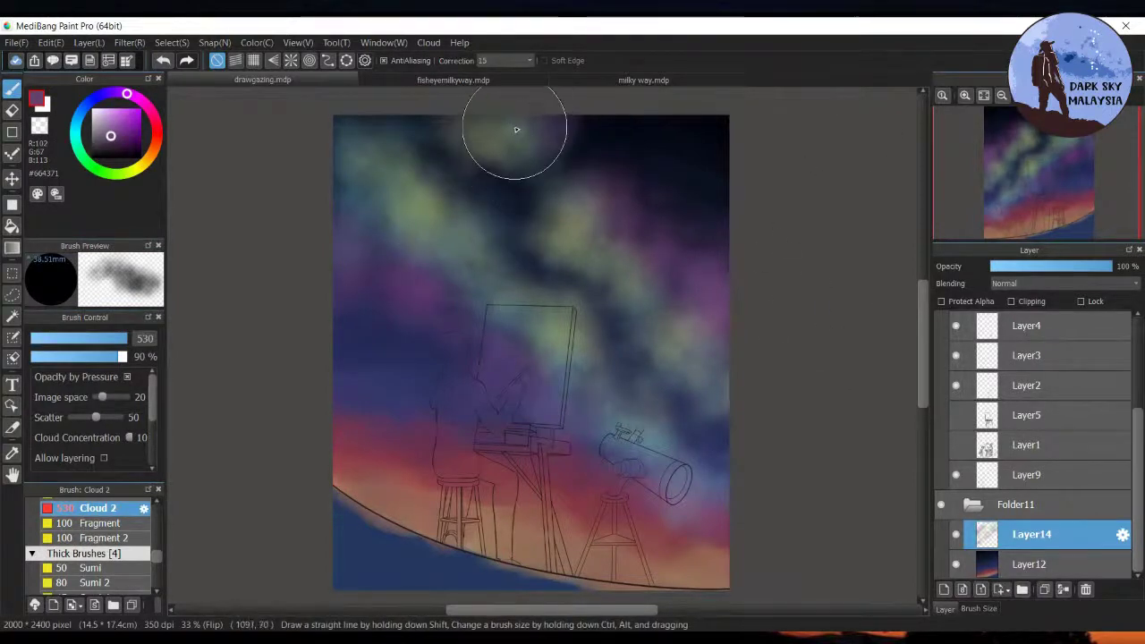
pyautogui.click(136, 170)
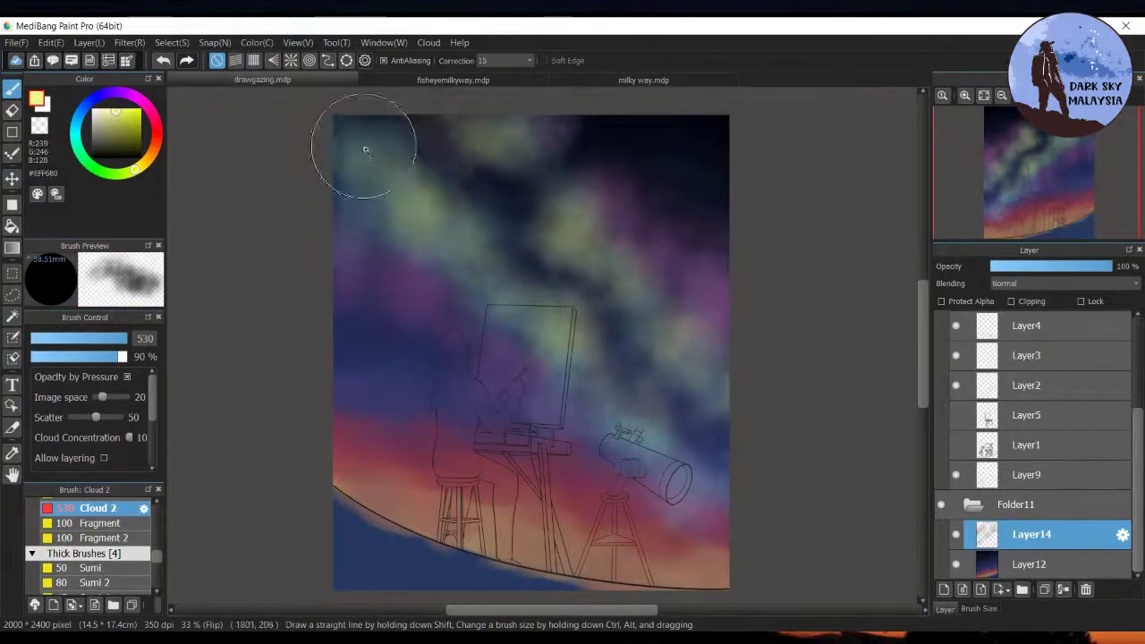
pyautogui.moveTo(391, 166)
pyautogui.mouseDown()
pyautogui.moveTo(373, 138)
pyautogui.moveTo(366, 152)
pyautogui.moveTo(351, 149)
pyautogui.moveTo(428, 186)
pyautogui.mouseUp()
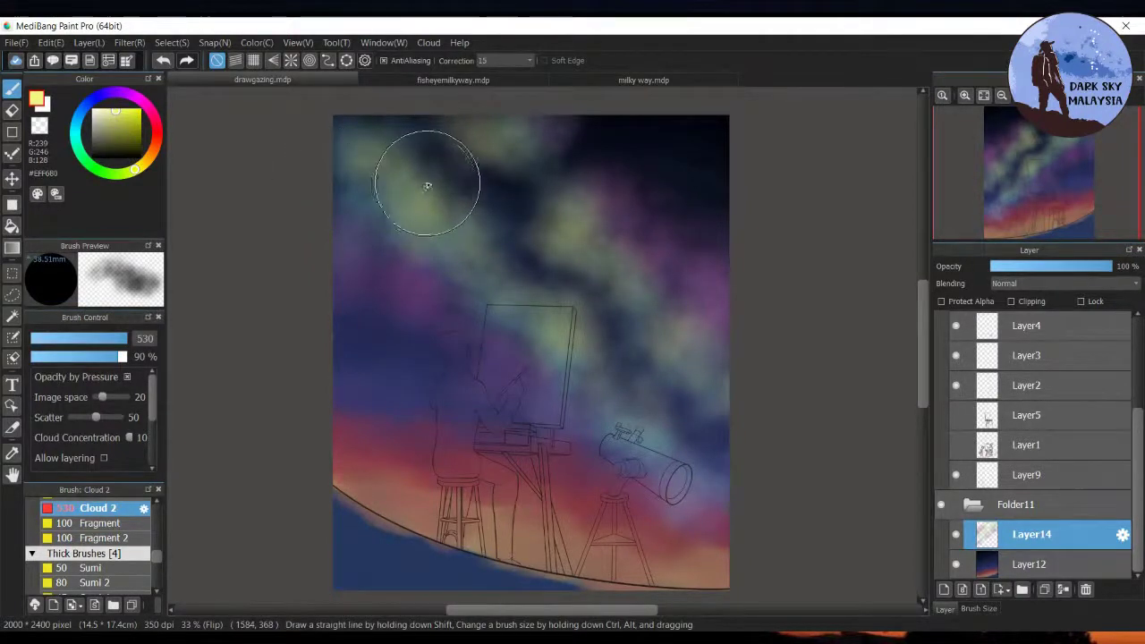
pyautogui.moveTo(476, 227)
pyautogui.mouseDown()
pyautogui.moveTo(501, 289)
pyautogui.moveTo(543, 316)
pyautogui.moveTo(577, 321)
pyautogui.moveTo(556, 336)
pyautogui.moveTo(526, 296)
pyautogui.moveTo(526, 306)
pyautogui.moveTo(501, 277)
pyautogui.mouseUp()
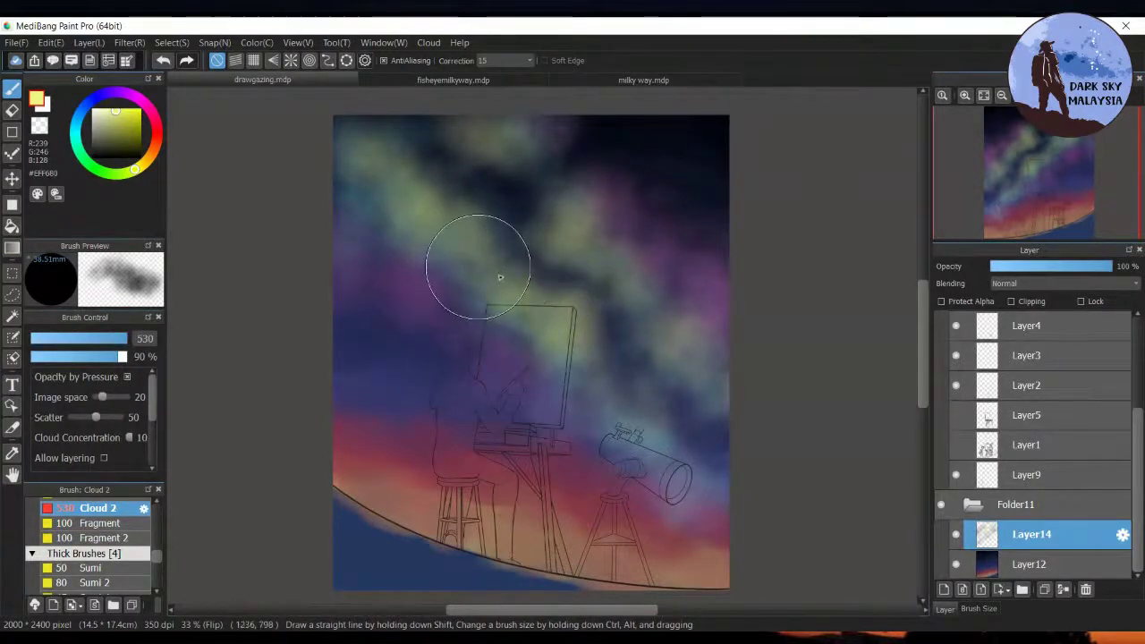
pyautogui.moveTo(547, 335); pyautogui.dragTo(471, 237)
pyautogui.moveTo(506, 151); pyautogui.dragTo(499, 153)
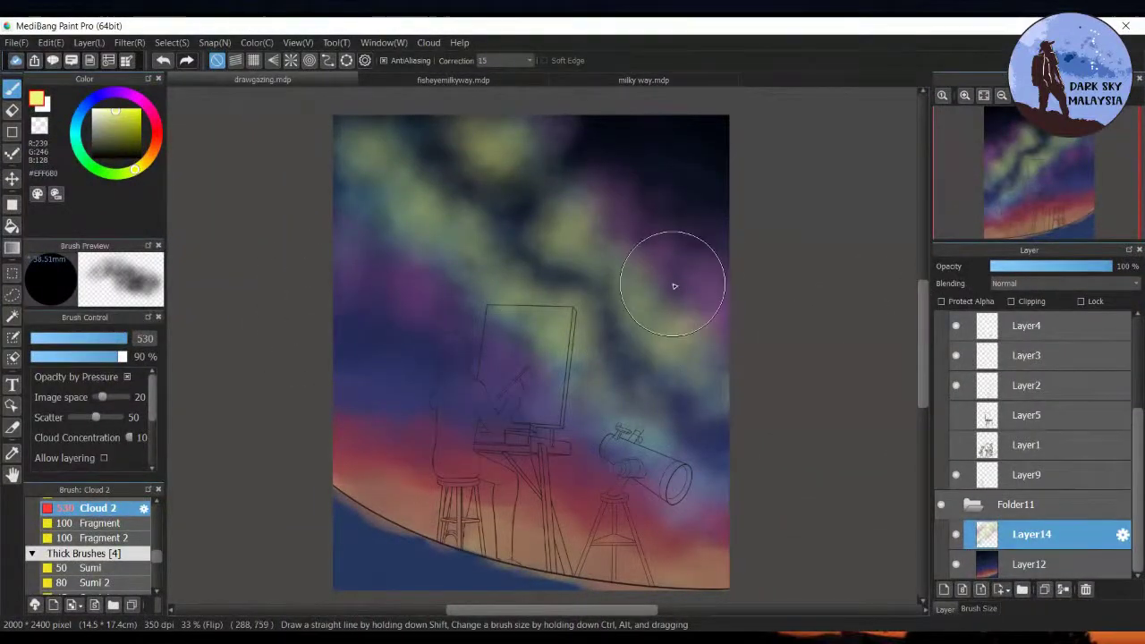
# Tint the edges of both bands with coral #FF6160 and add a pale pink #FFE7E7 highlight inside the left band
pyautogui.click(154, 119)
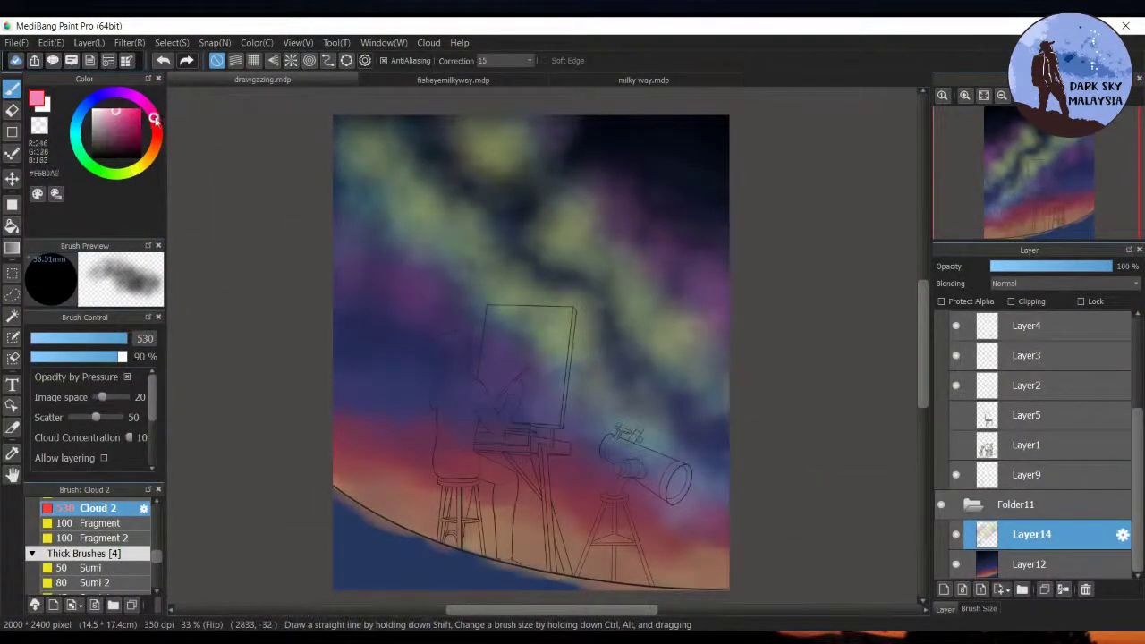
pyautogui.click(124, 112)
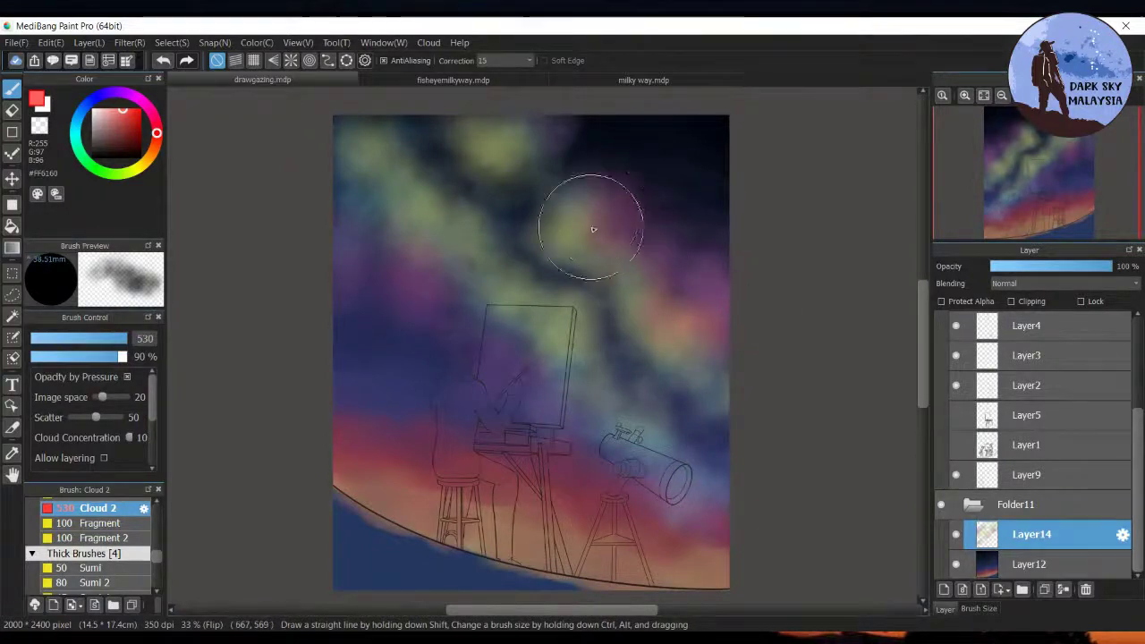
pyautogui.moveTo(424, 220); pyautogui.dragTo(407, 225)
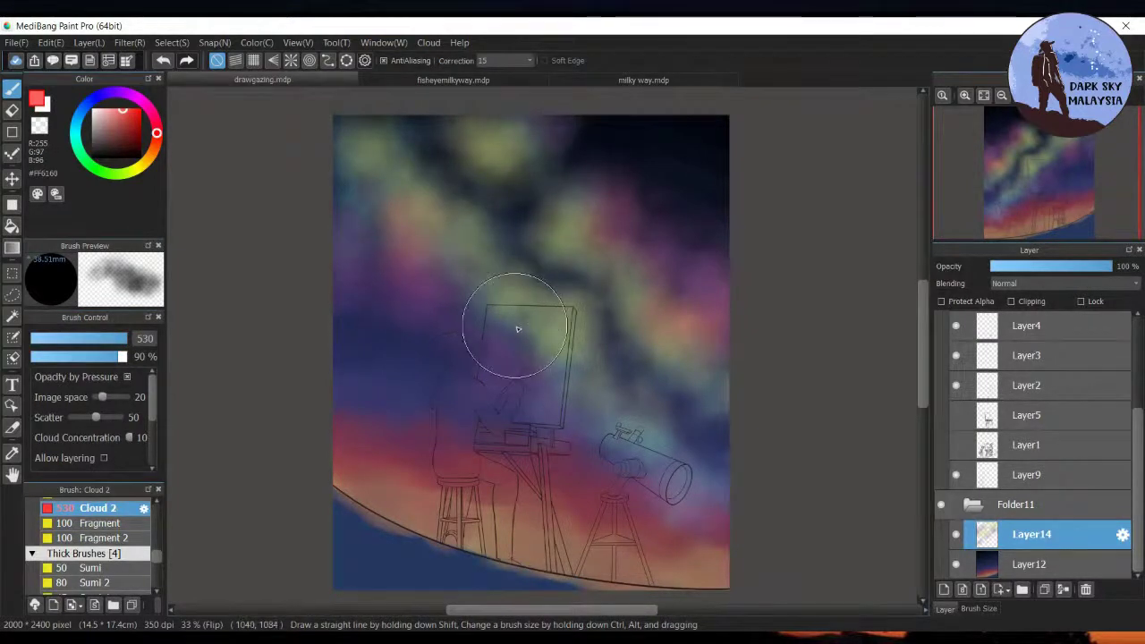
pyautogui.moveTo(506, 318)
pyautogui.mouseDown()
pyautogui.moveTo(479, 313)
pyautogui.moveTo(486, 305)
pyautogui.moveTo(379, 202)
pyautogui.mouseUp()
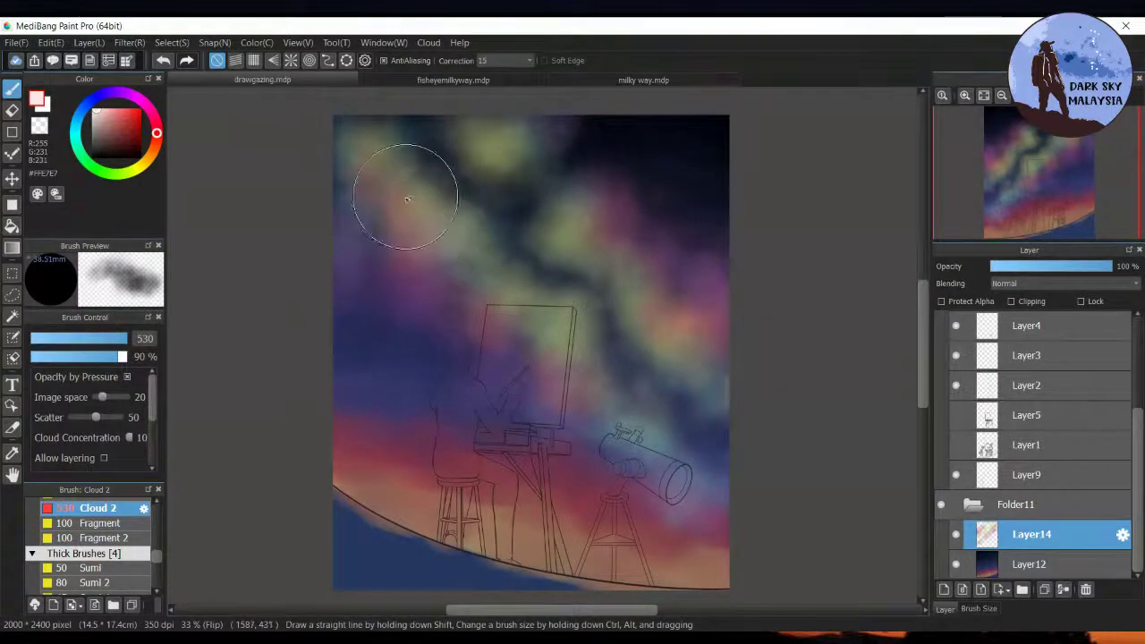
pyautogui.moveTo(423, 216)
pyautogui.mouseDown()
pyautogui.moveTo(453, 238)
pyautogui.moveTo(473, 276)
pyautogui.moveTo(463, 270)
pyautogui.moveTo(476, 247)
pyautogui.moveTo(462, 228)
pyautogui.moveTo(473, 246)
pyautogui.moveTo(441, 230)
pyautogui.mouseUp()
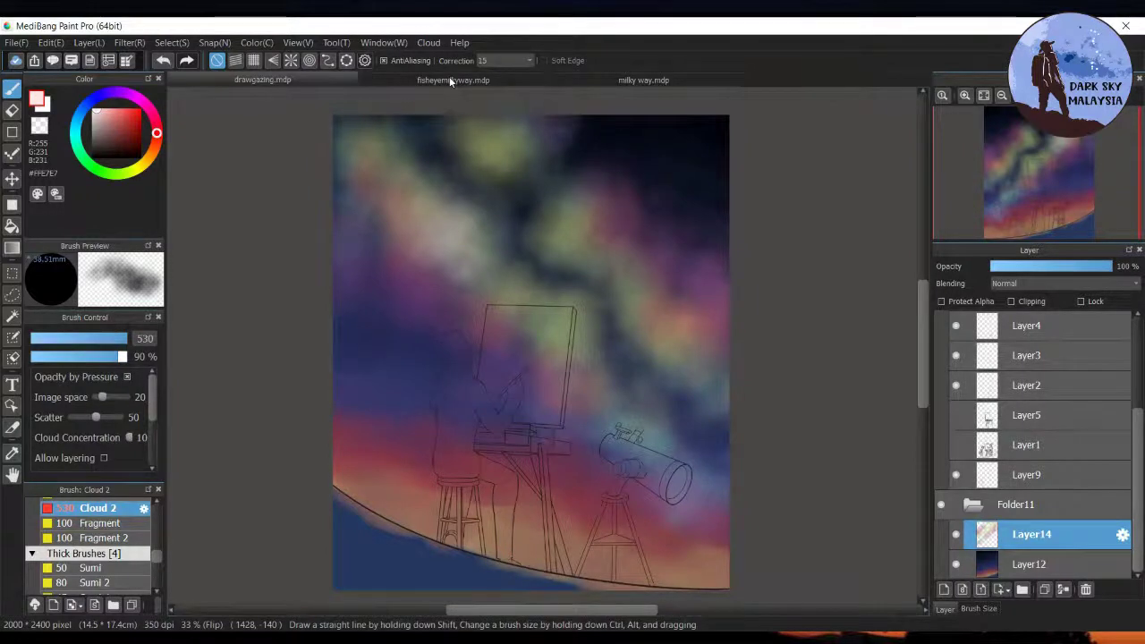
# Compare with the finished sky in fisheyemilkyway.mdp and add a new layer above Layer14 in drawgazing.mdp
pyautogui.click(472, 79)
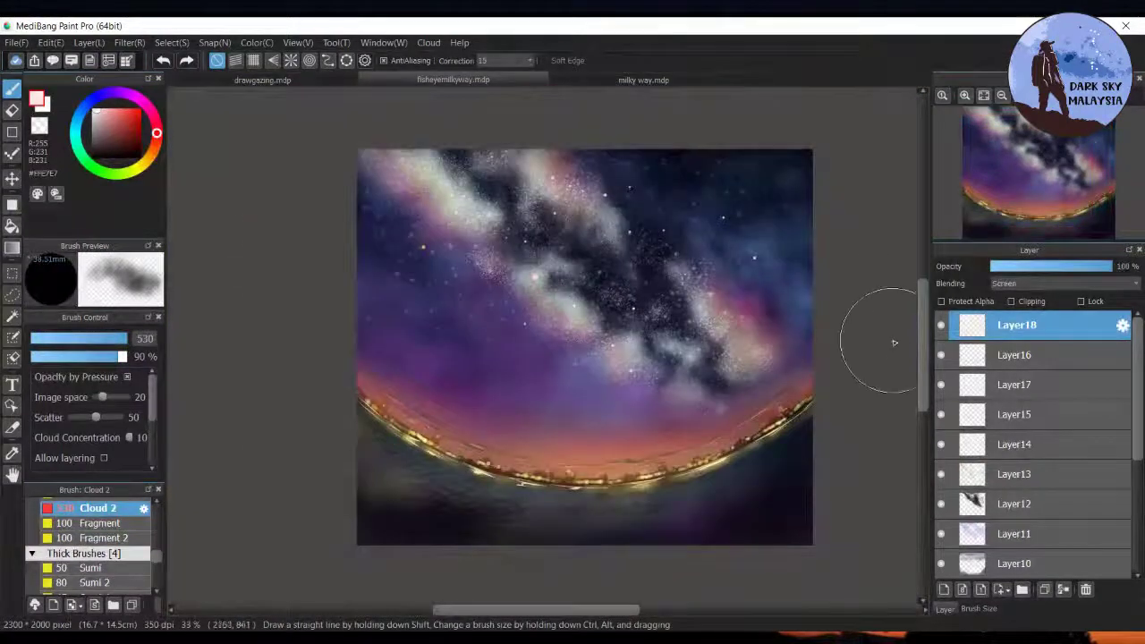
pyautogui.scroll(1, 588, 283)
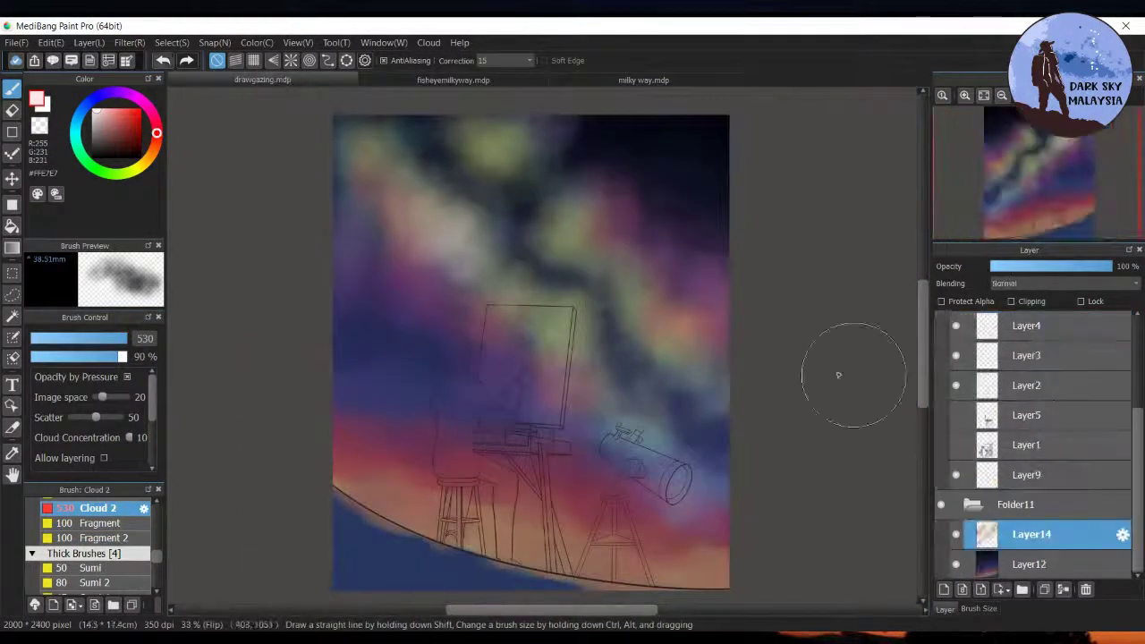
pyautogui.click(943, 591)
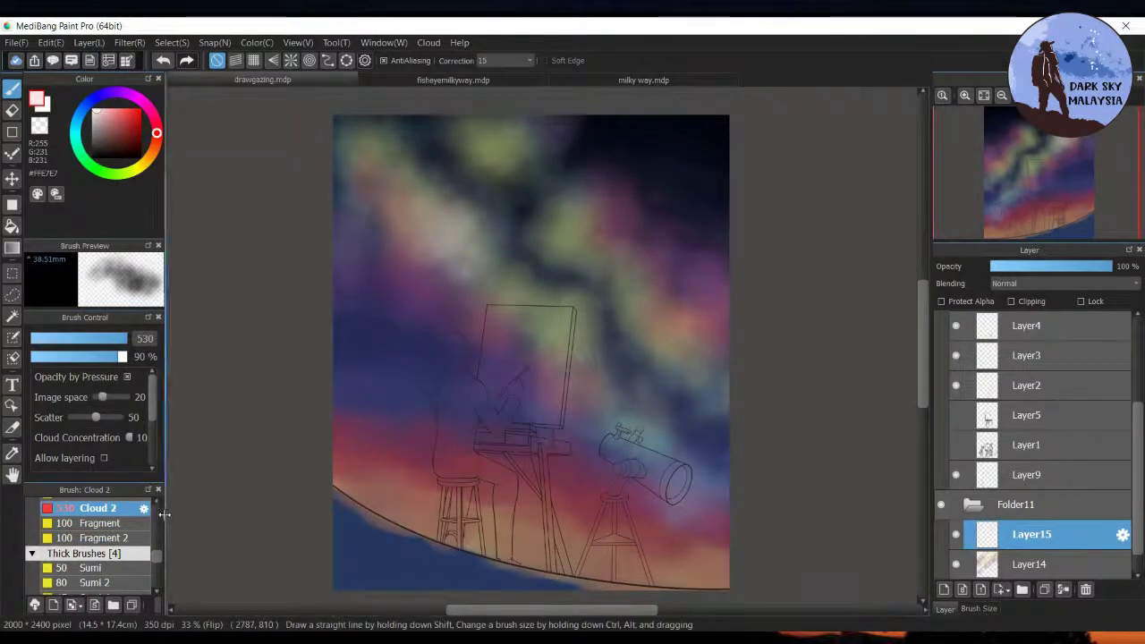
# Choose the Light 4 scatter brush and set the paint colour to pure white #FFFFFF
pyautogui.scroll(3, 160, 558)
pyautogui.scroll(-8, 159, 564)
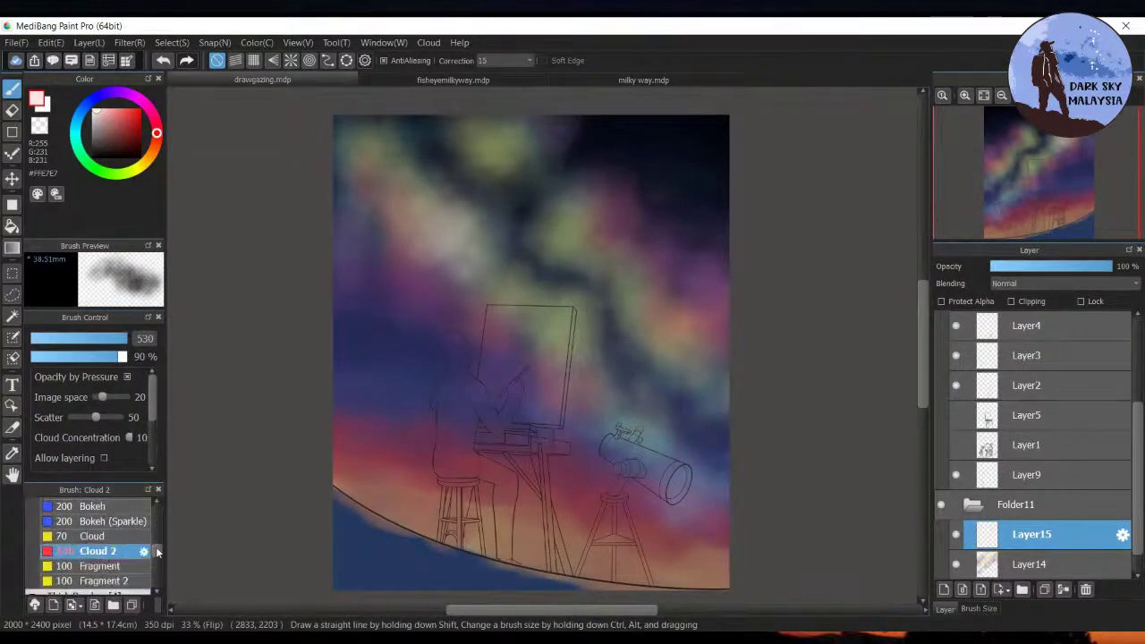
pyautogui.click(134, 540)
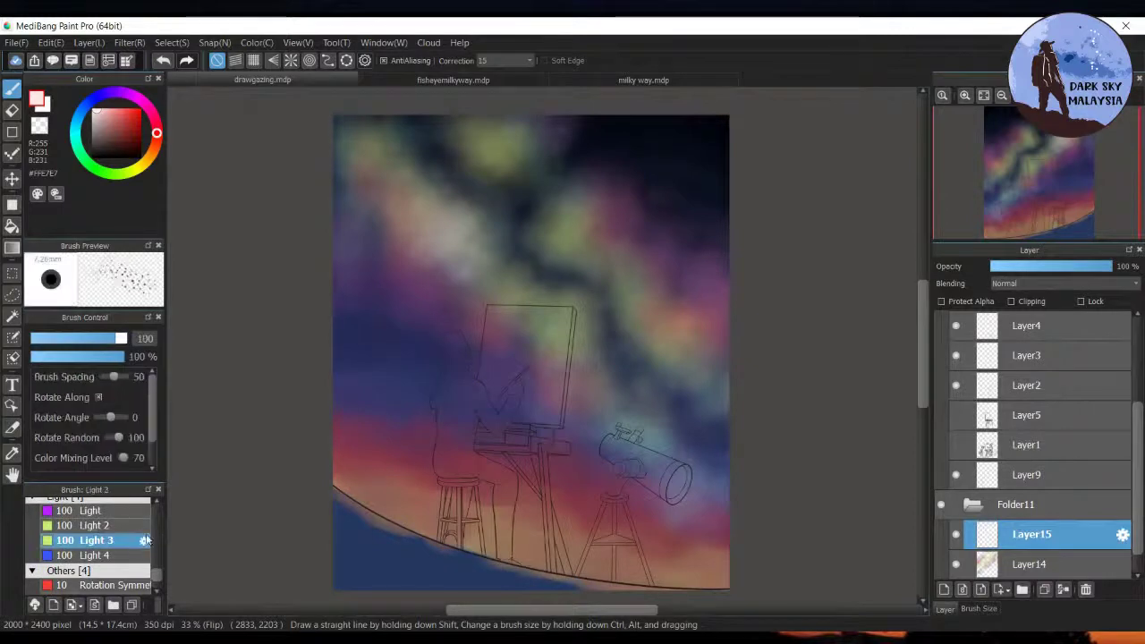
pyautogui.click(131, 527)
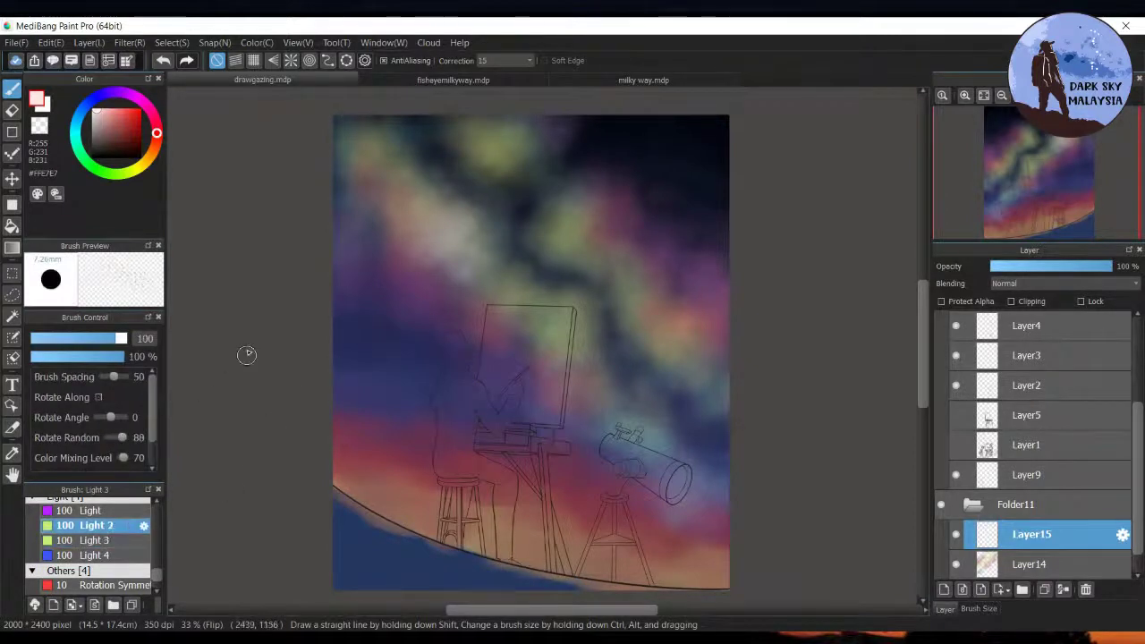
pyautogui.click(126, 553)
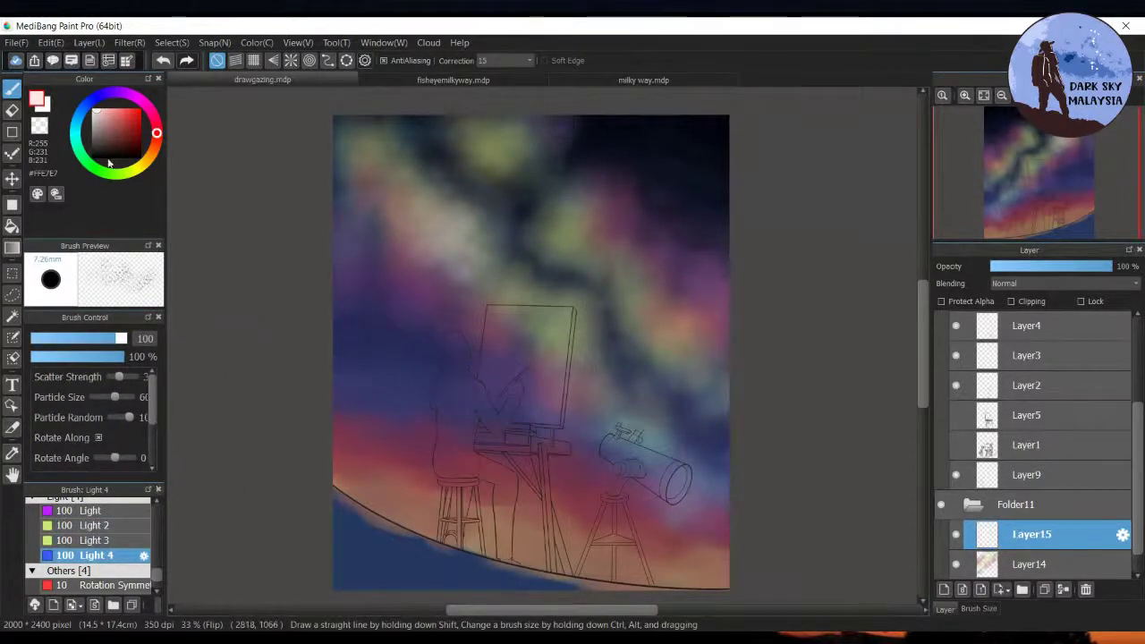
pyautogui.moveTo(97, 114); pyautogui.dragTo(92, 109)
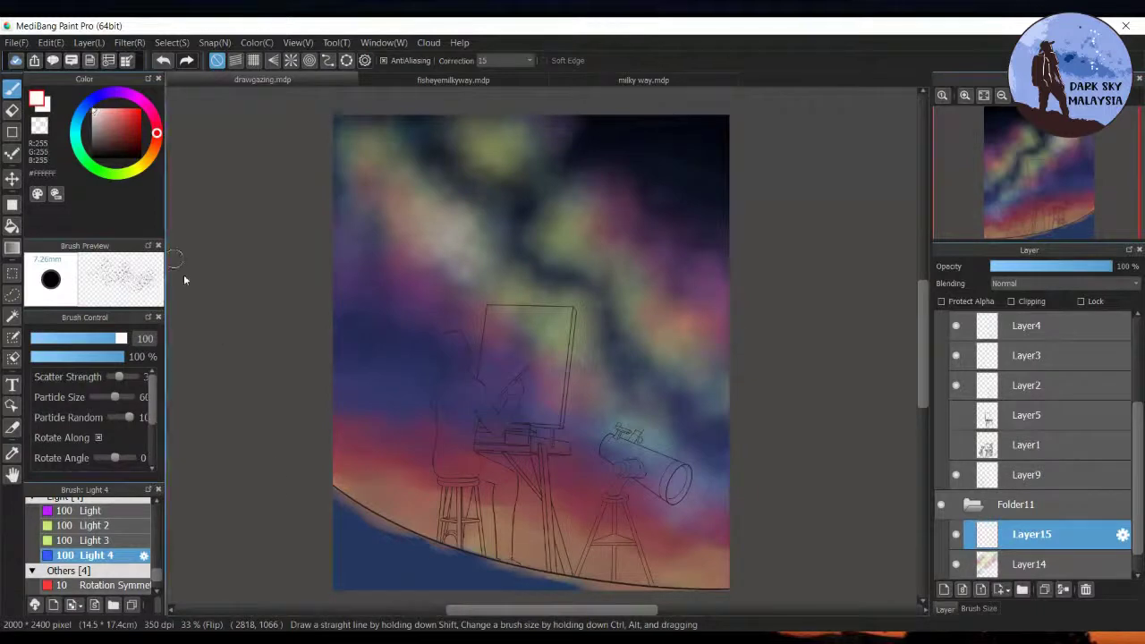
# Set the new layer's blending mode to Screen and enlarge the Light 4 brush to size 407
pyautogui.click(1032, 286)
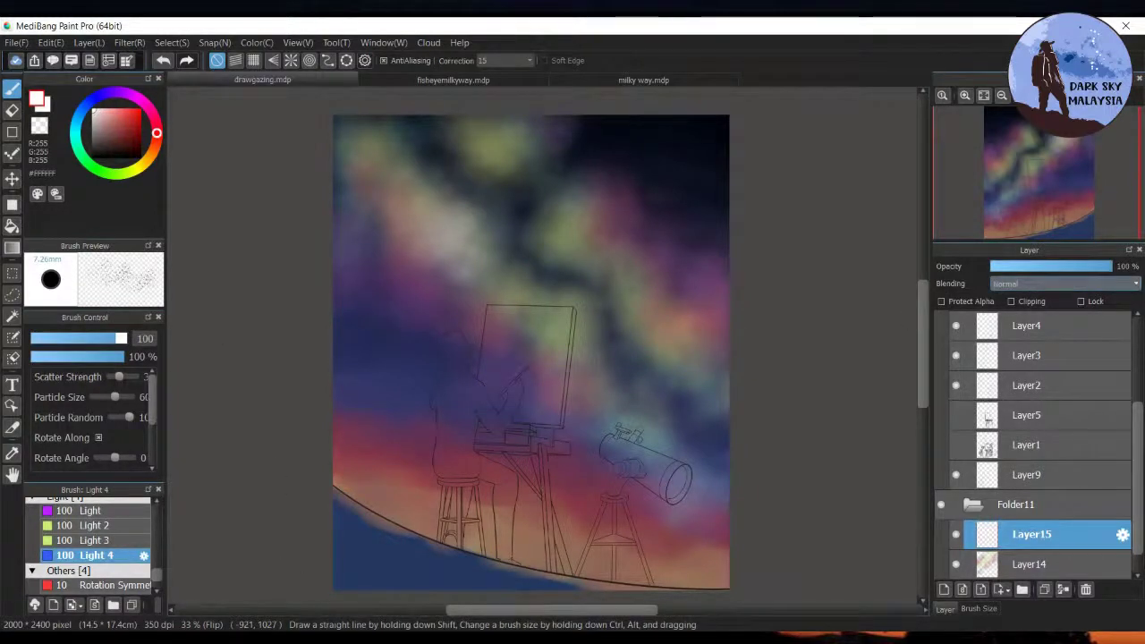
pyautogui.click(1052, 367)
pyautogui.click(1029, 283)
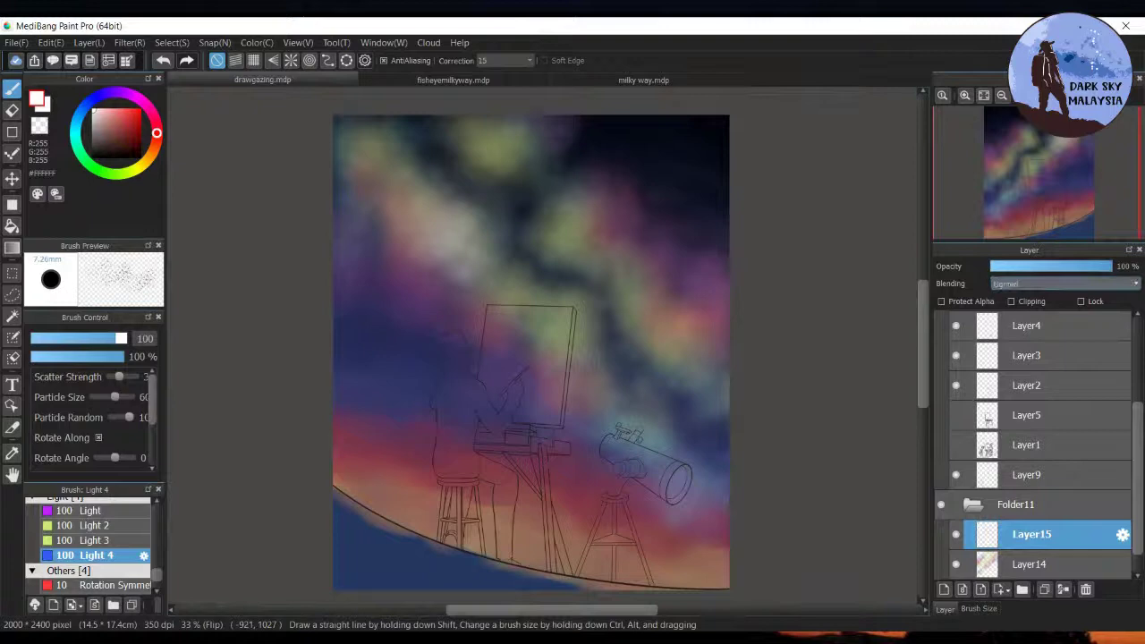
pyautogui.click(1029, 366)
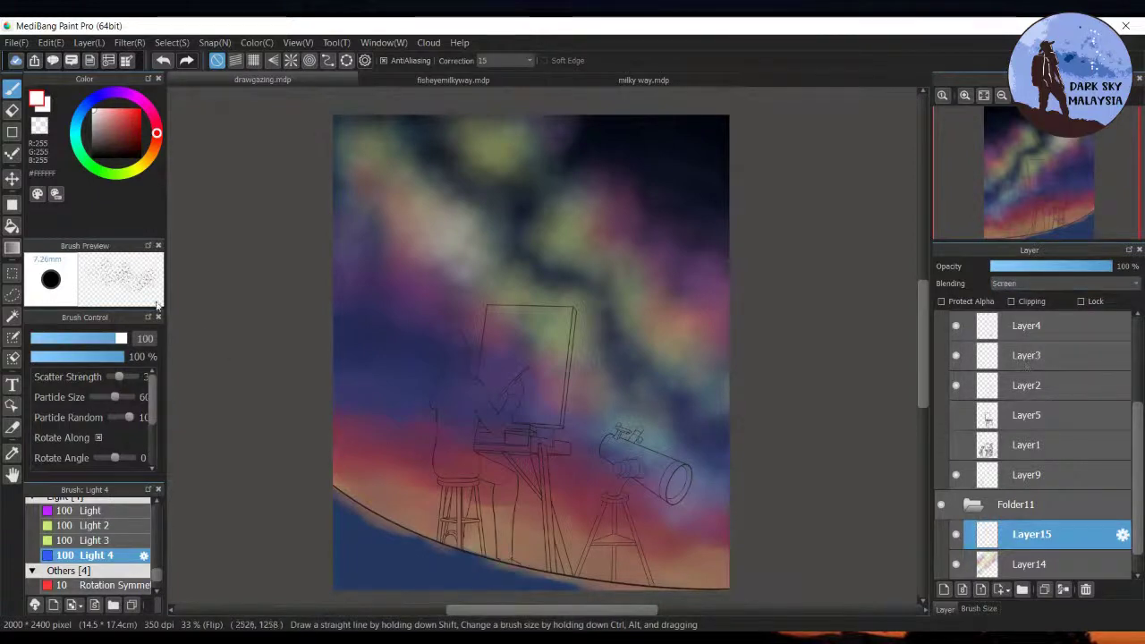
pyautogui.moveTo(121, 338); pyautogui.dragTo(163, 344)
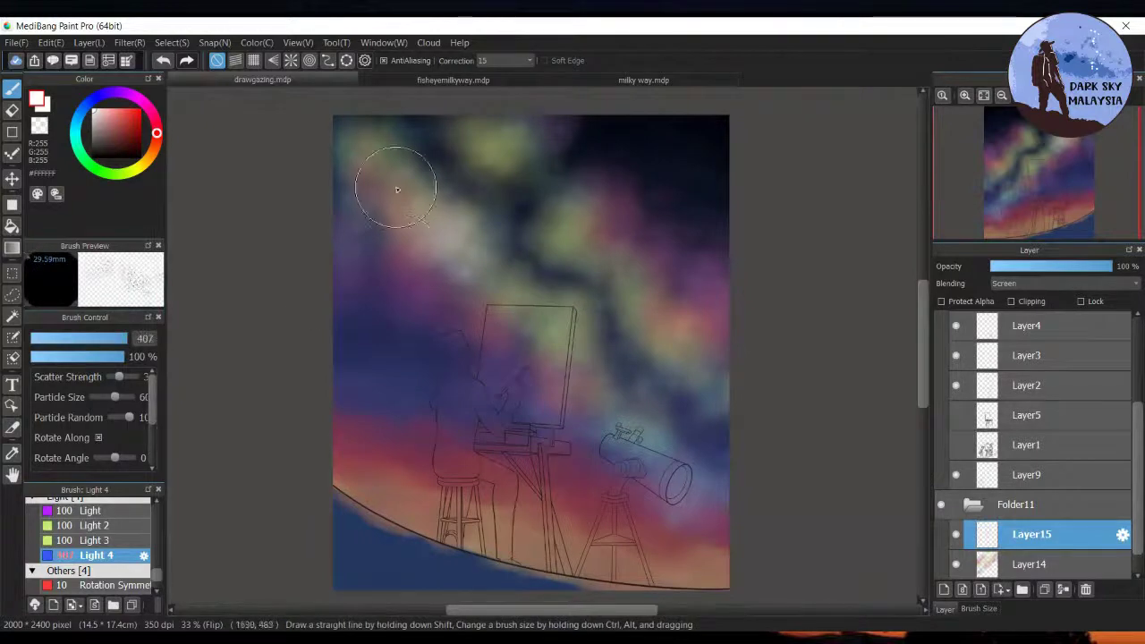
# Scatter white stars along both Milky Way bands, the bright patch between them and the dark upper sky on Layer15
pyautogui.moveTo(379, 188); pyautogui.dragTo(354, 160)
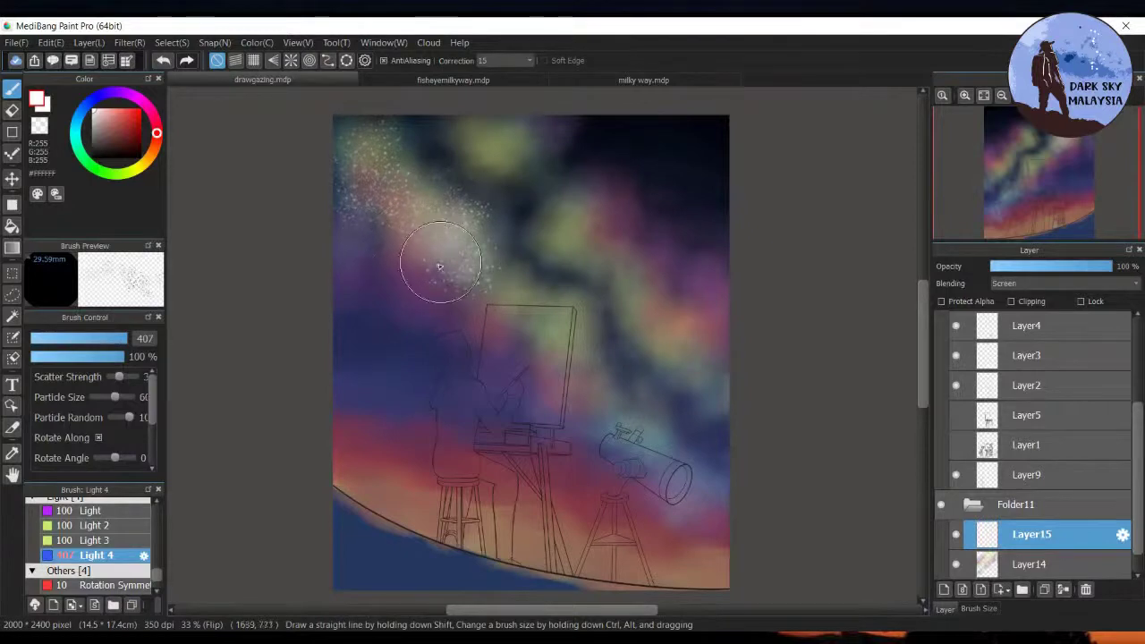
pyautogui.moveTo(530, 313)
pyautogui.mouseDown()
pyautogui.moveTo(569, 325)
pyautogui.moveTo(574, 381)
pyautogui.moveTo(595, 387)
pyautogui.moveTo(563, 242)
pyautogui.moveTo(576, 214)
pyautogui.moveTo(529, 167)
pyautogui.moveTo(511, 147)
pyautogui.mouseUp()
pyautogui.moveTo(599, 243); pyautogui.dragTo(631, 278)
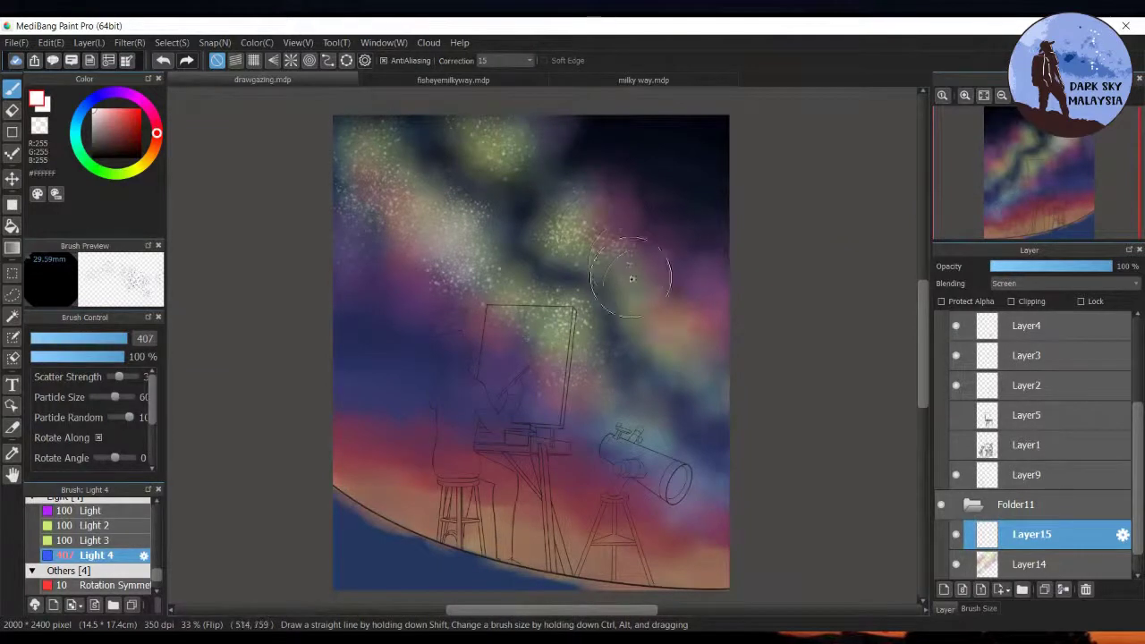
pyautogui.moveTo(648, 318)
pyautogui.mouseDown()
pyautogui.moveTo(672, 339)
pyautogui.moveTo(659, 340)
pyautogui.moveTo(671, 363)
pyautogui.moveTo(688, 327)
pyautogui.moveTo(704, 359)
pyautogui.mouseUp()
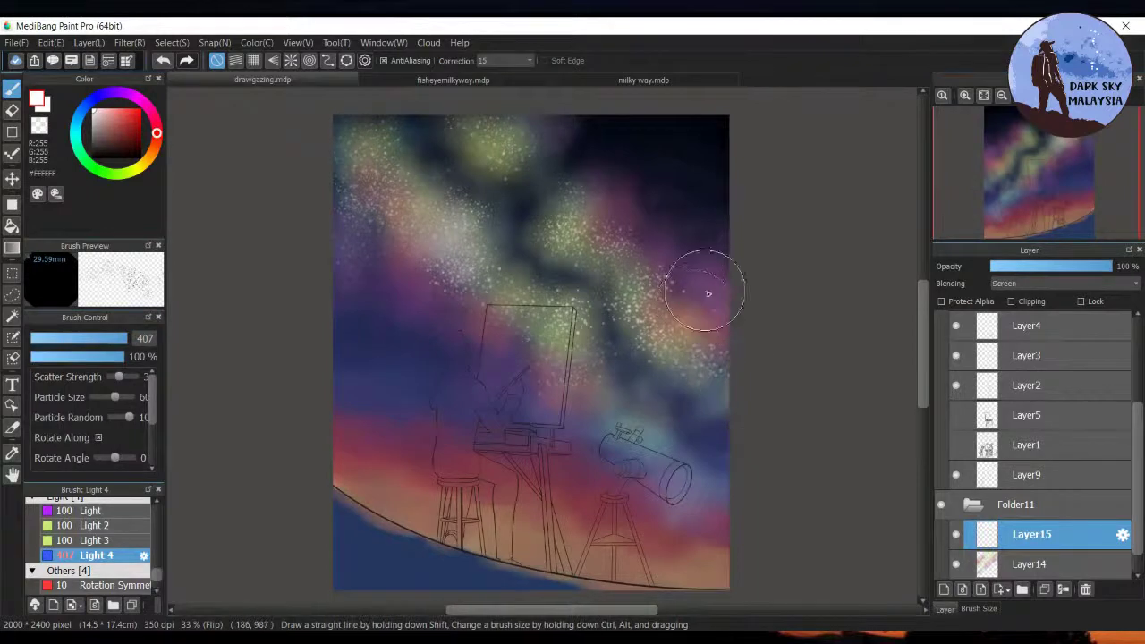
pyautogui.moveTo(570, 164)
pyautogui.mouseDown()
pyautogui.moveTo(553, 135)
pyautogui.moveTo(587, 120)
pyautogui.mouseUp()
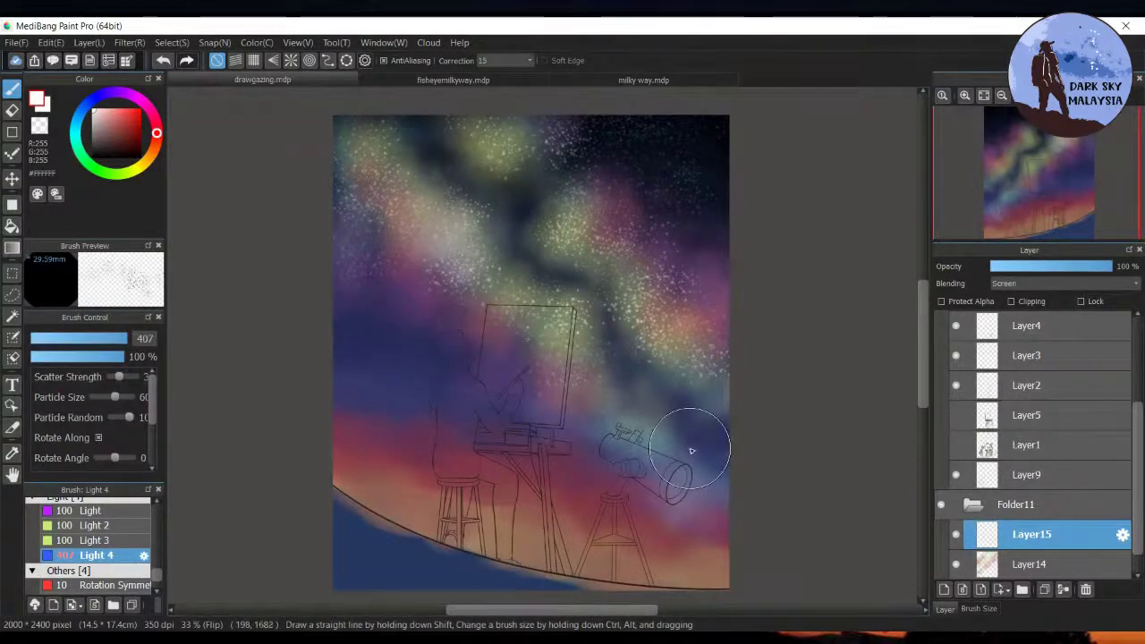
pyautogui.moveTo(707, 225); pyautogui.dragTo(691, 265)
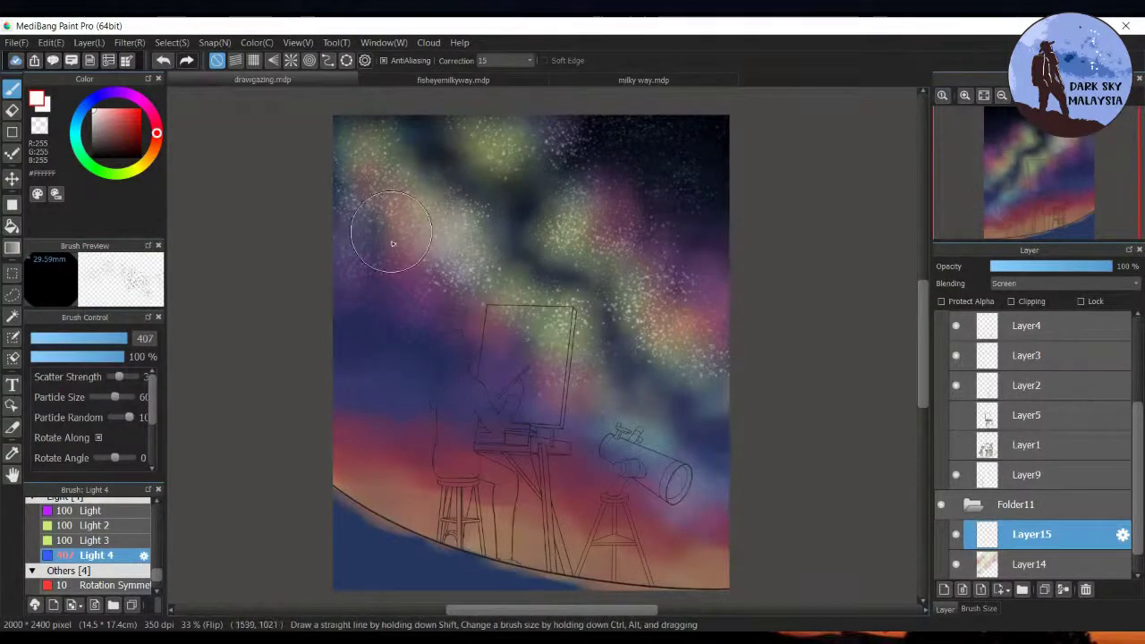
# Examine the star fields and Milky Way in the finished paintings fisheyemilkyway.mdp and milky way.mdp
pyautogui.click(461, 80)
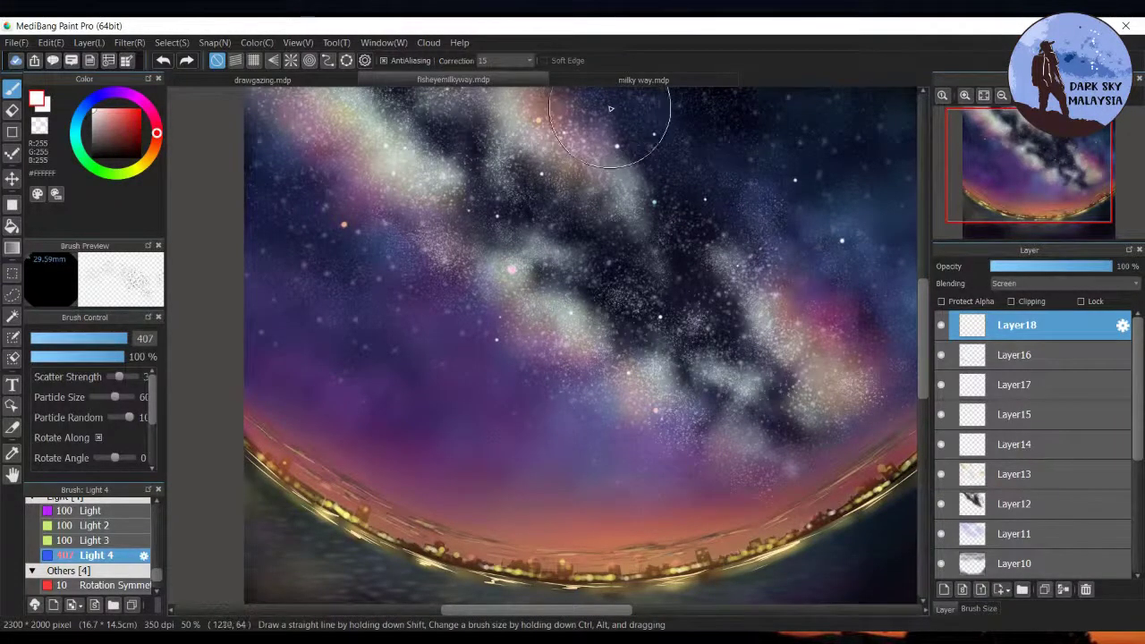
pyautogui.click(597, 80)
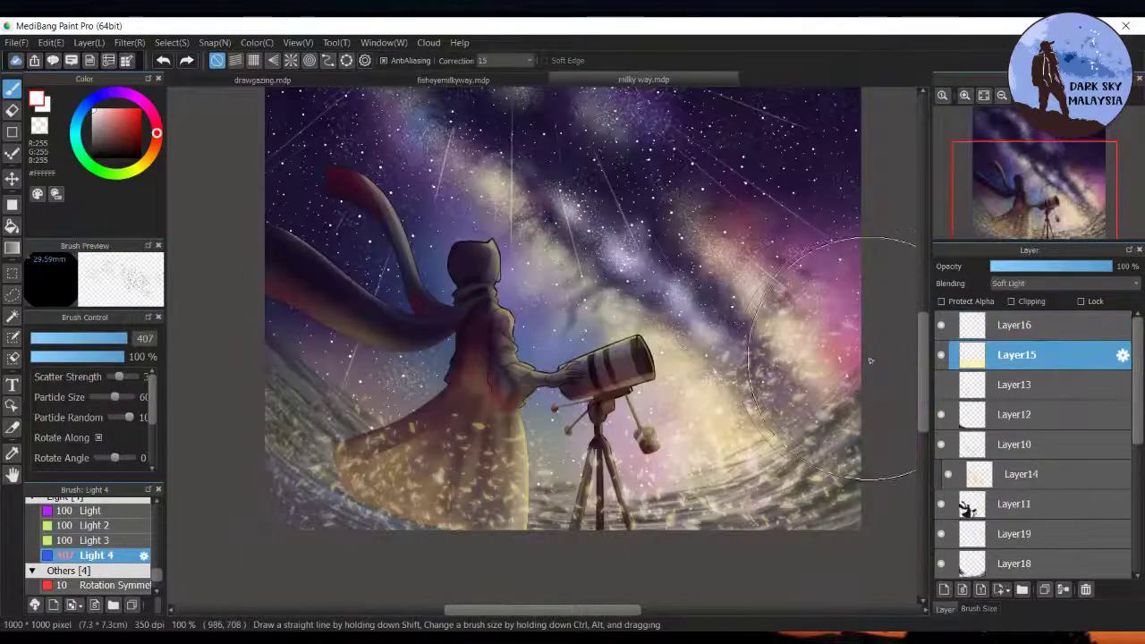
pyautogui.moveTo(925, 357); pyautogui.dragTo(905, 313)
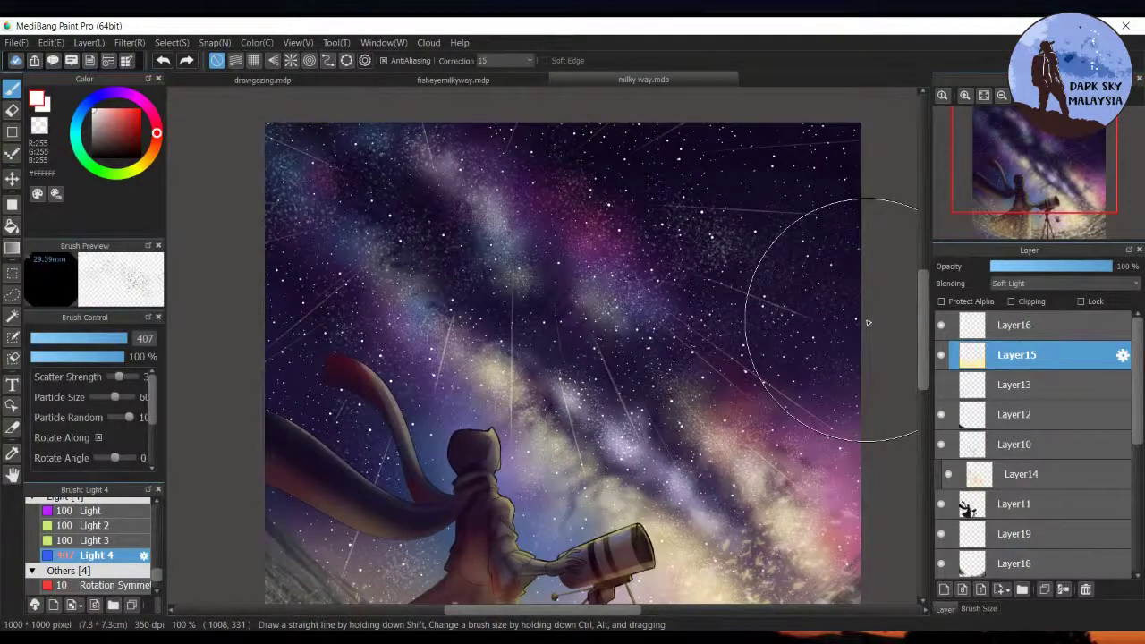
pyautogui.moveTo(927, 307); pyautogui.dragTo(927, 327)
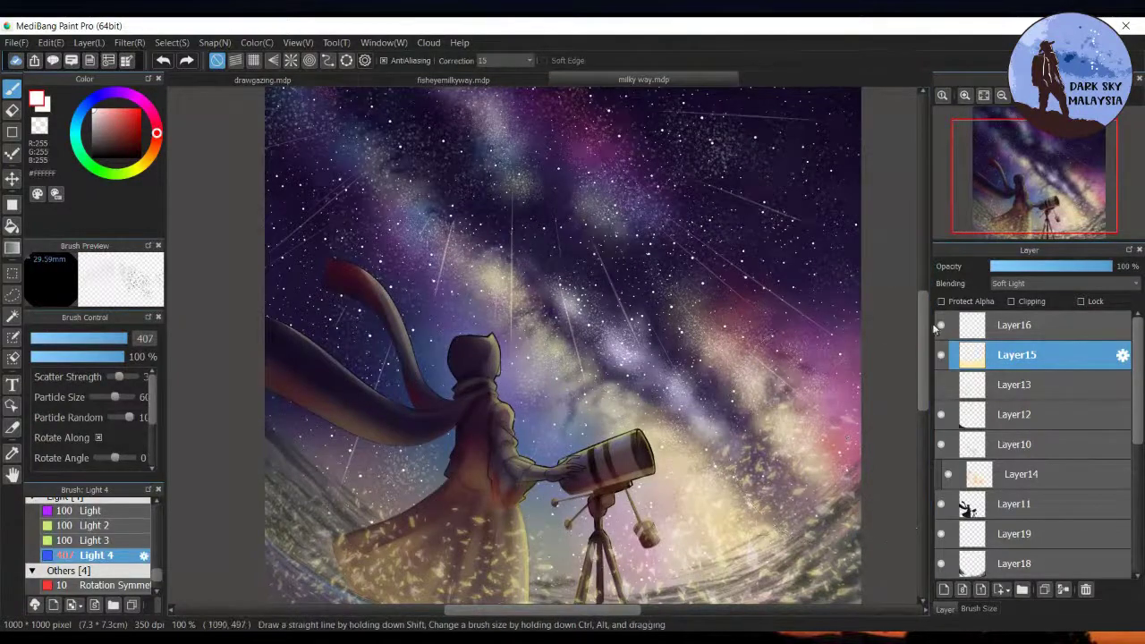
pyautogui.moveTo(928, 323); pyautogui.dragTo(927, 329)
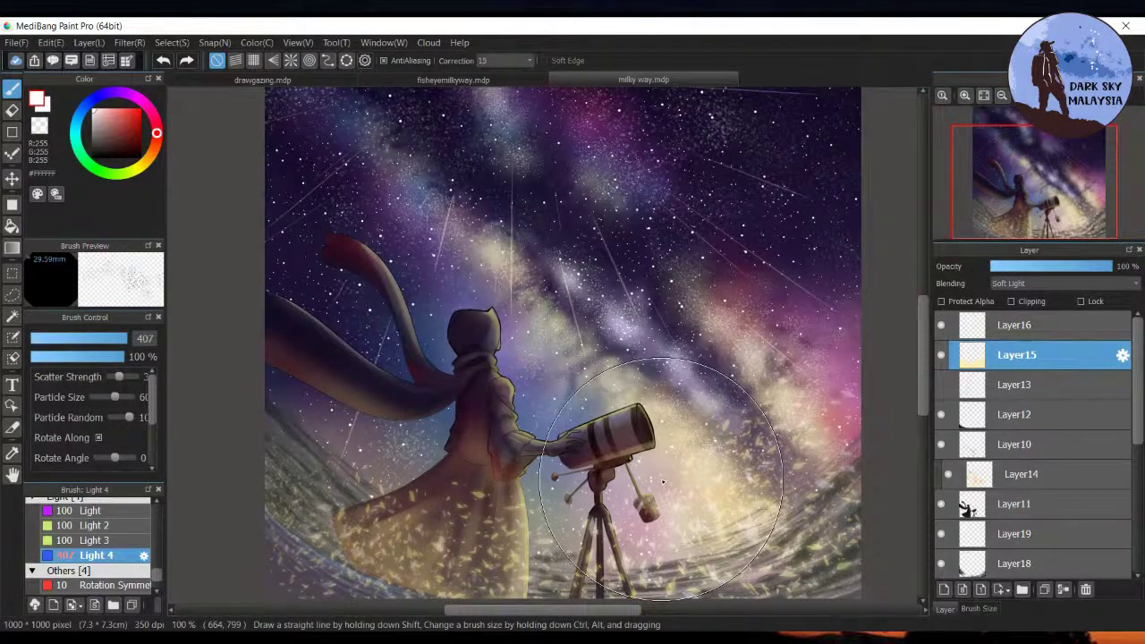
pyautogui.click(663, 483)
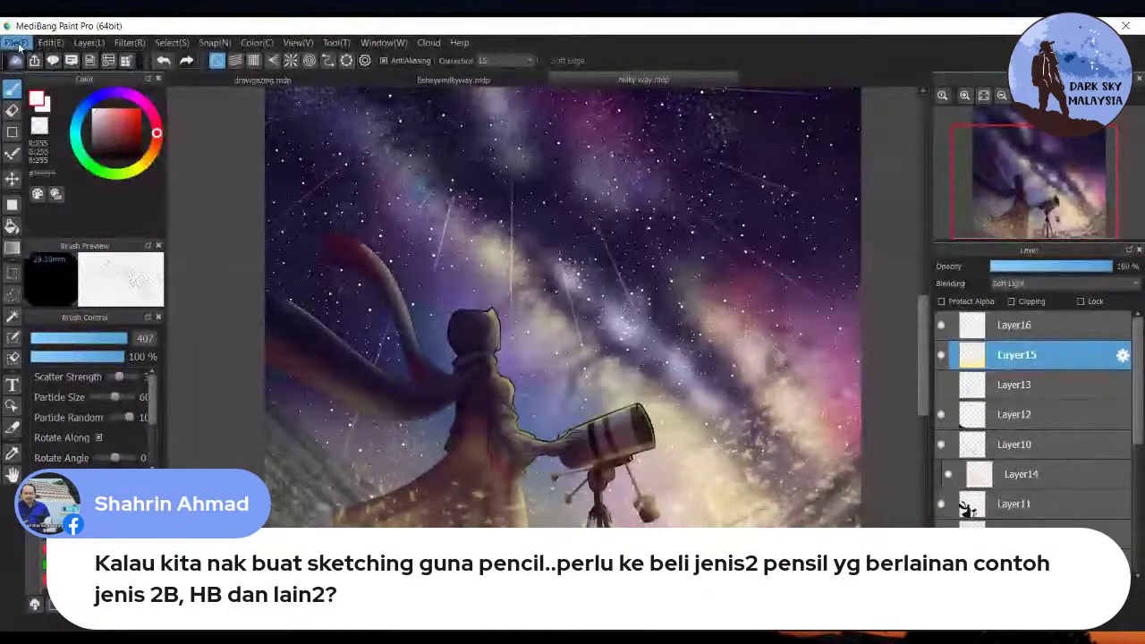
pyautogui.click(10, 43)
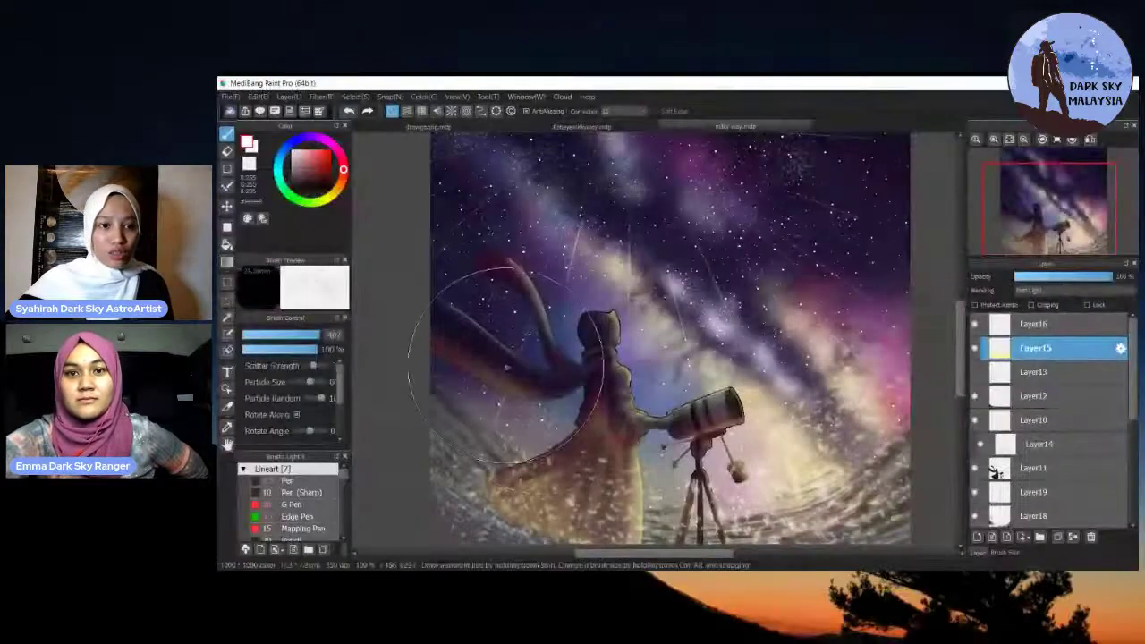
pyautogui.scroll(2, 507, 367)
pyautogui.scroll(-2, 537, 360)
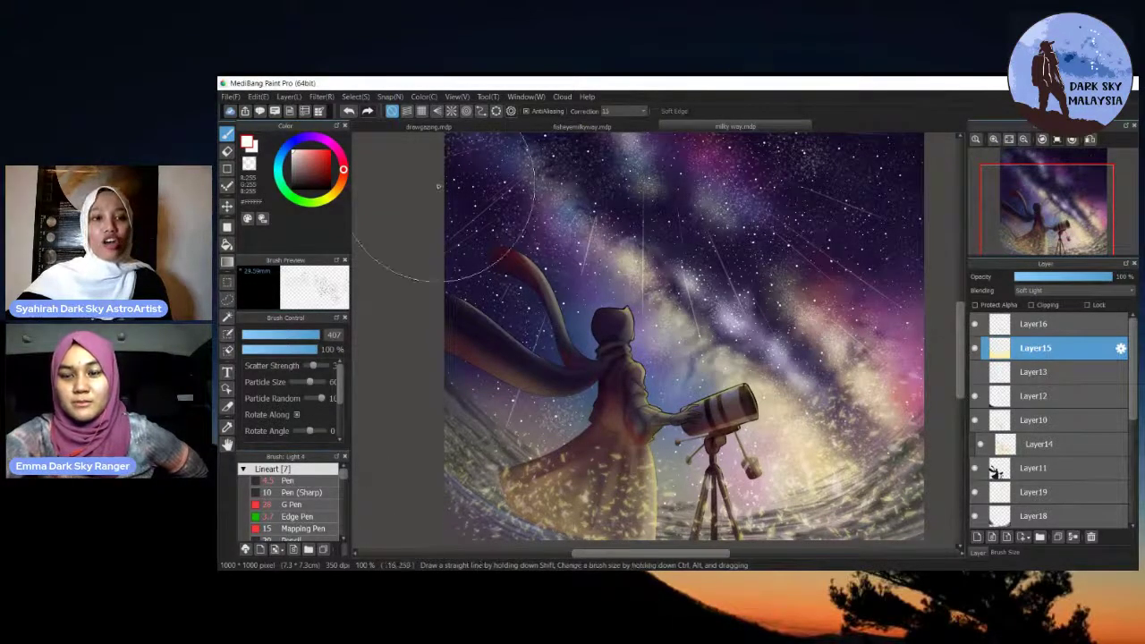
# Compare drawgazing.mdp with and without the stars on Layer15, and hide Folder11 to leave only the line art
pyautogui.click(442, 127)
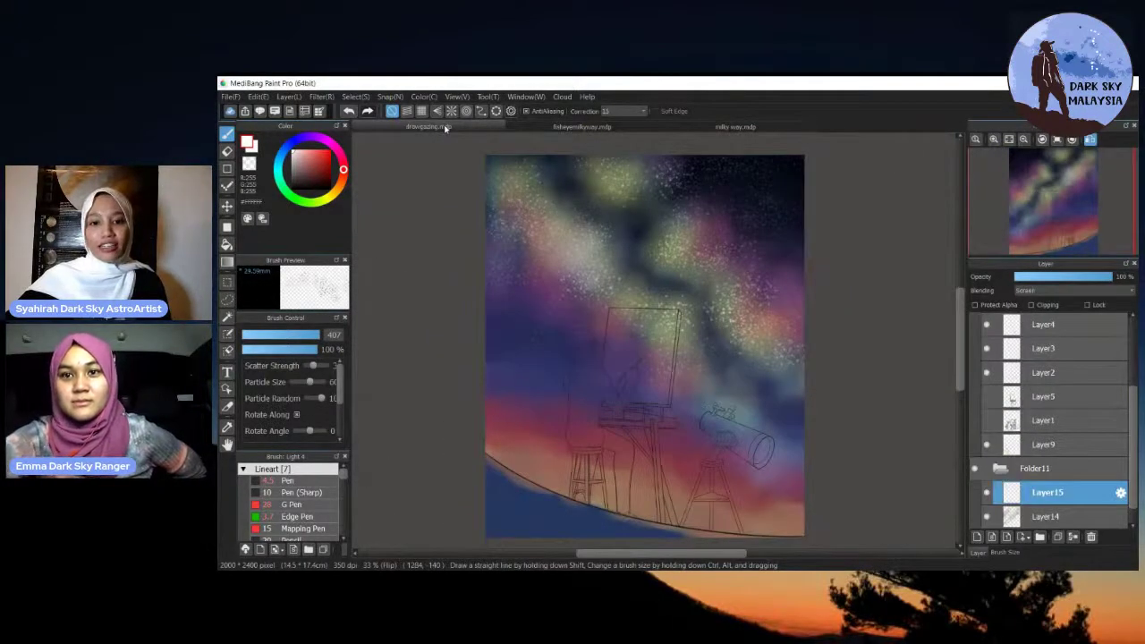
pyautogui.click(987, 494)
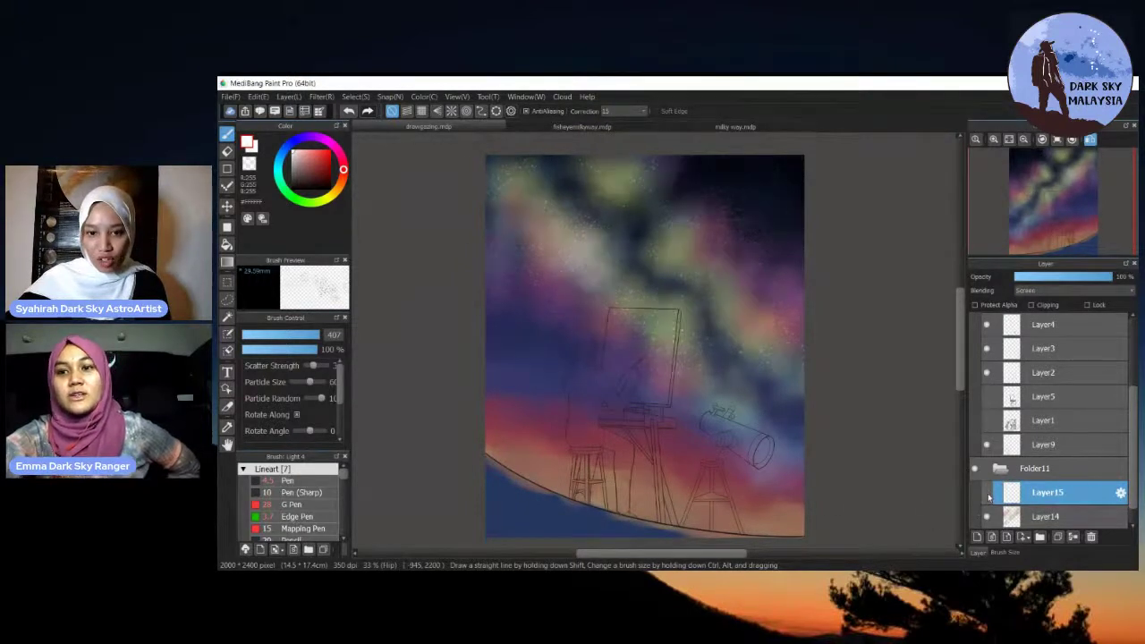
pyautogui.click(988, 495)
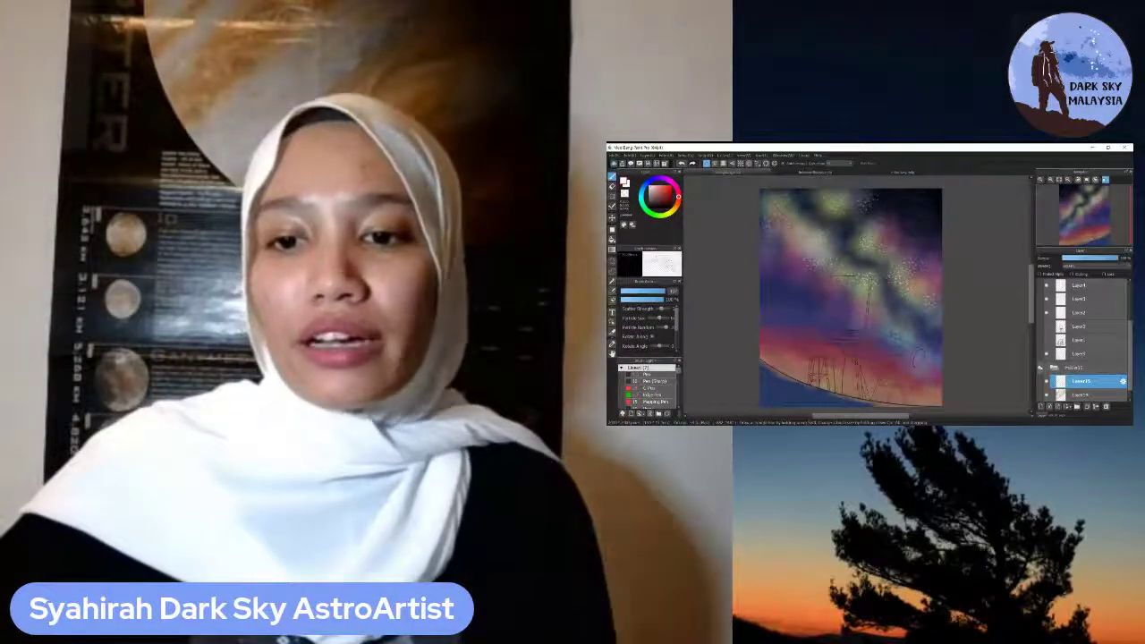
pyautogui.click(1041, 368)
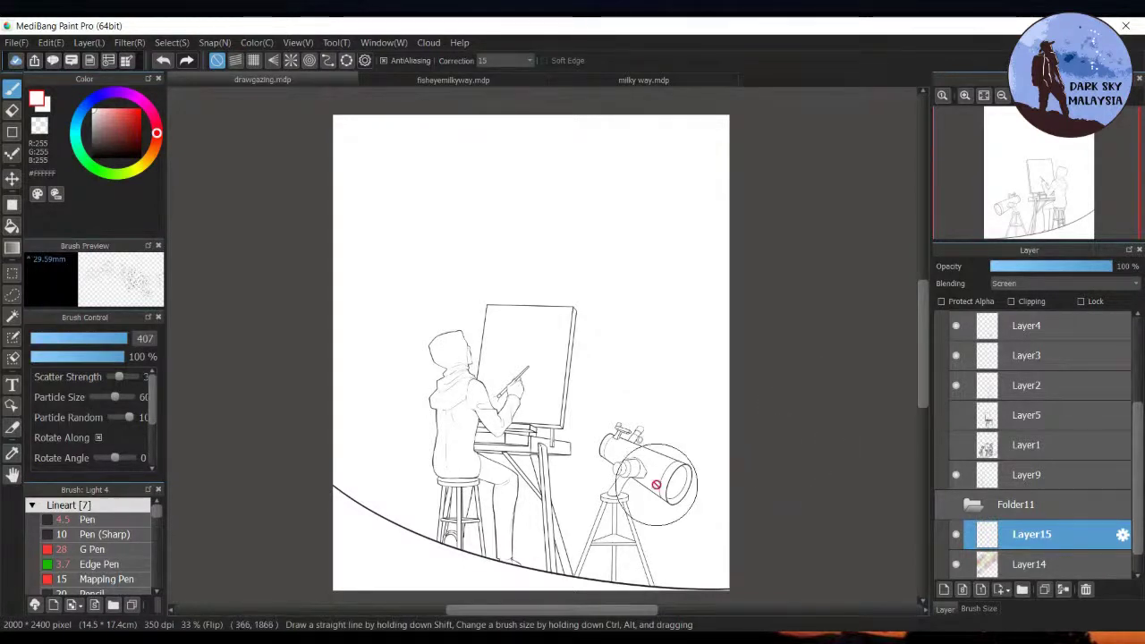
# Examine the whole composition of fisheyemilkyway.mdp and return to drawgazing.mdp
pyautogui.click(469, 81)
pyautogui.scroll(3, 631, 251)
pyautogui.scroll(-4, 631, 251)
pyautogui.scroll(2, 631, 250)
pyautogui.scroll(-1, 631, 250)
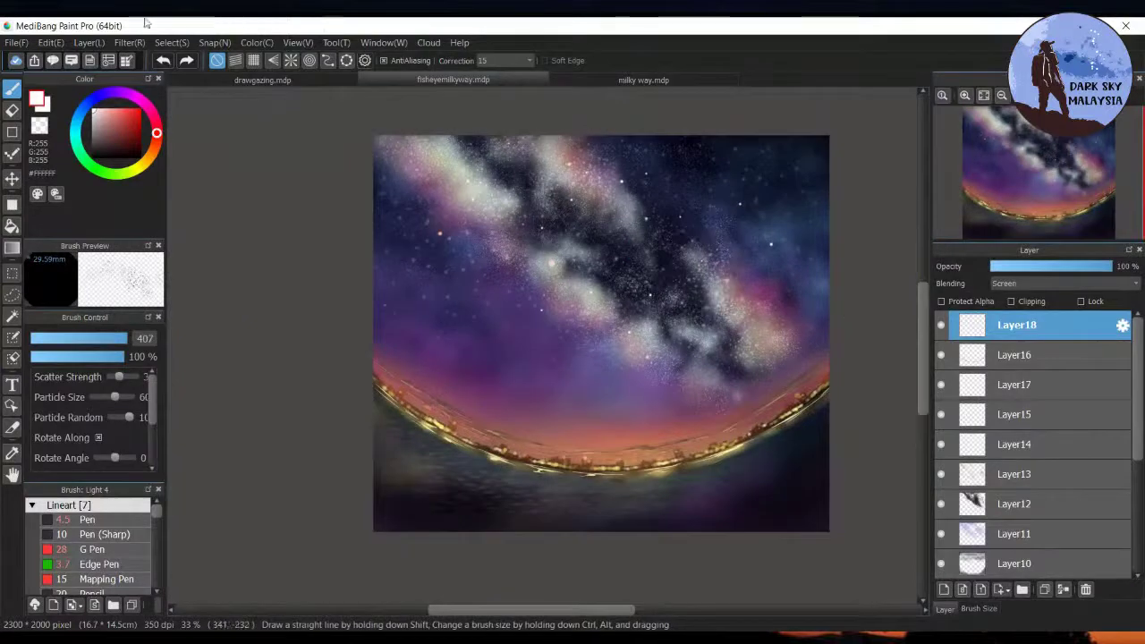
pyautogui.click(263, 80)
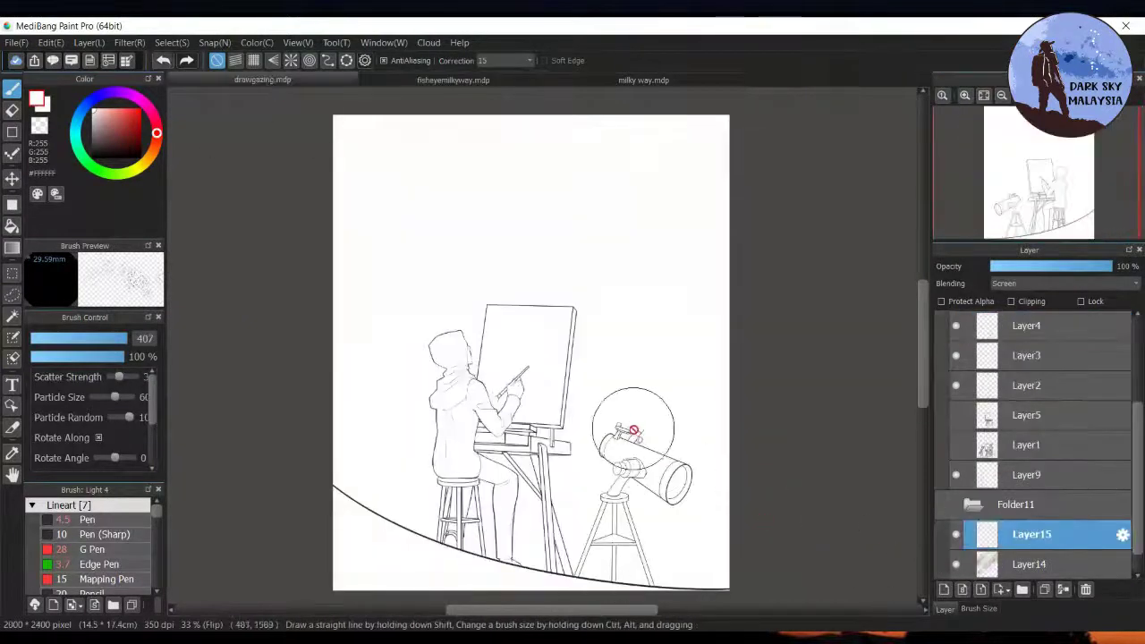
# Compare the line art with the rough sketches by toggling the visibility of Layer1, Layer5 and Layer2
pyautogui.click(956, 447)
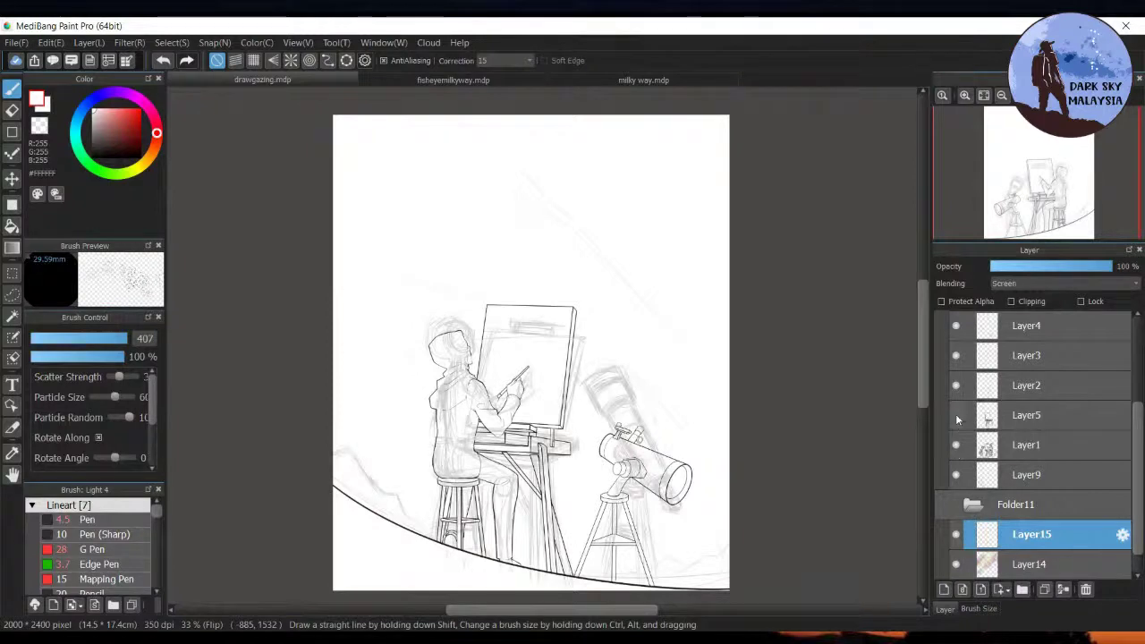
pyautogui.click(956, 417)
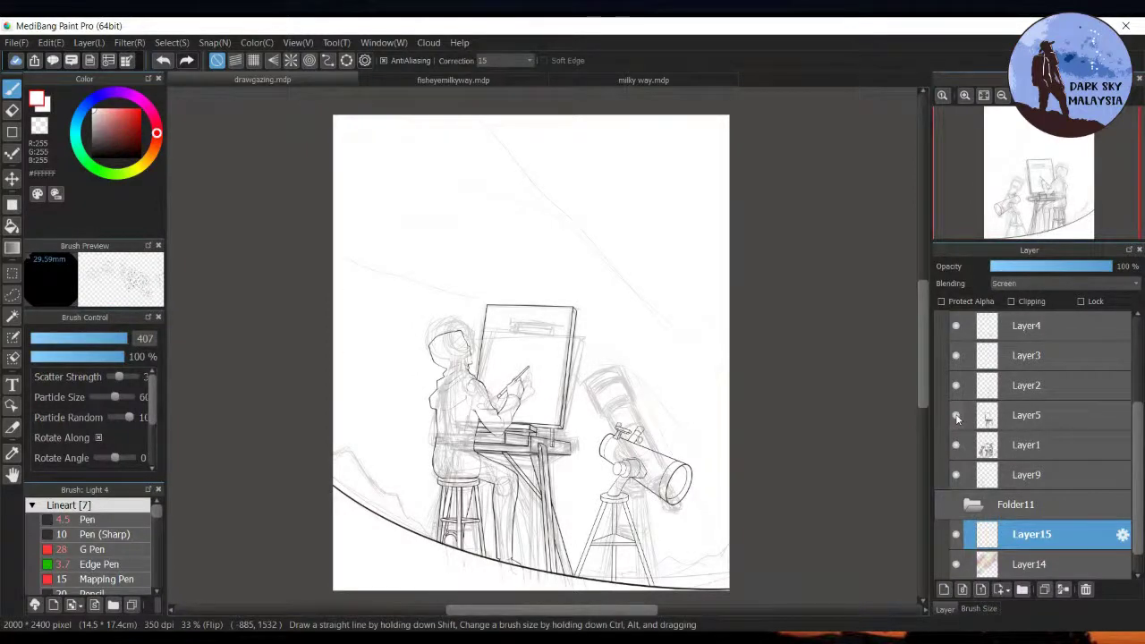
pyautogui.click(956, 386)
pyautogui.click(956, 387)
pyautogui.click(957, 387)
pyautogui.click(956, 387)
pyautogui.click(956, 446)
pyautogui.click(956, 416)
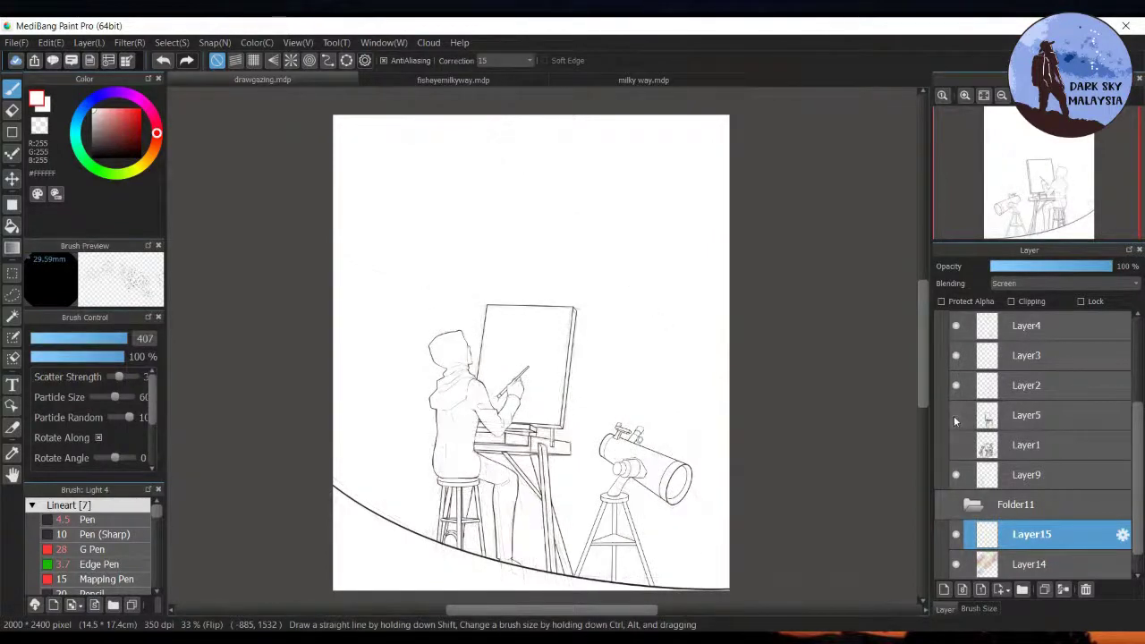
# Turn on Circle Snap and centre its guide in the empty sky above the easel
pyautogui.click(309, 61)
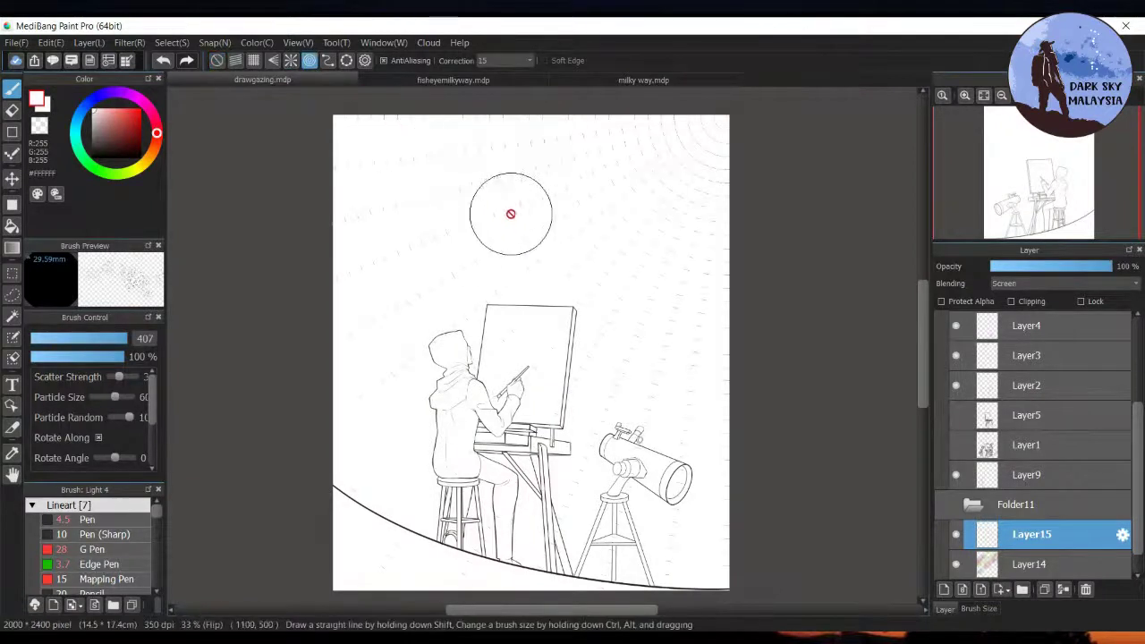
pyautogui.click(366, 61)
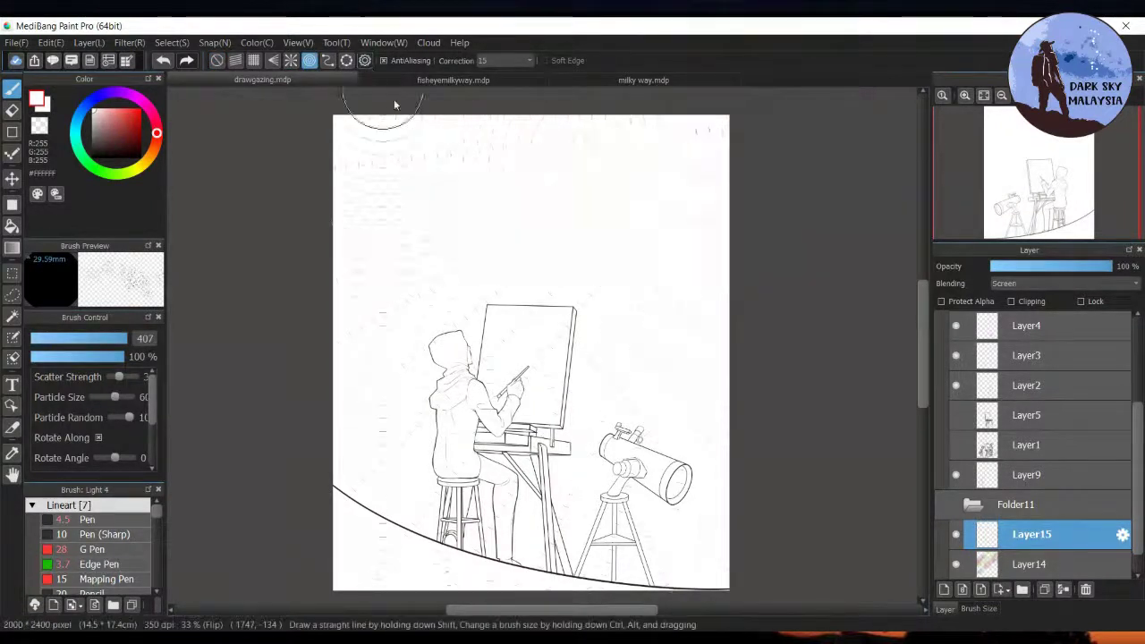
pyautogui.moveTo(534, 245); pyautogui.dragTo(525, 225)
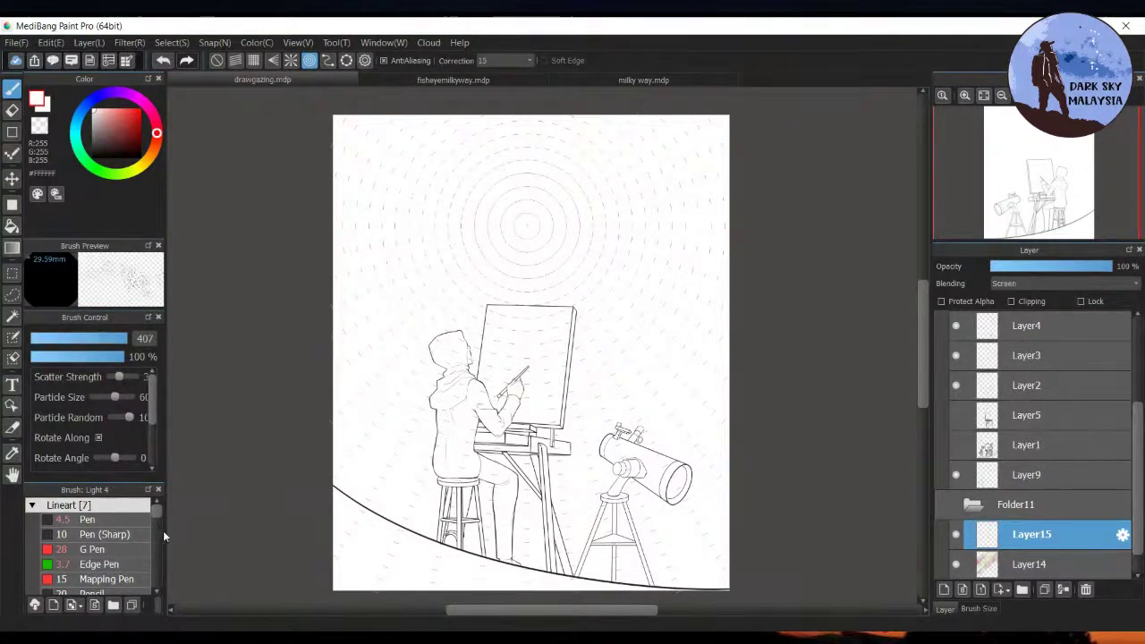
# Select the Pen brush at size 3.4 with dark red #450A0A and make Layer9 the active layer
pyautogui.click(105, 520)
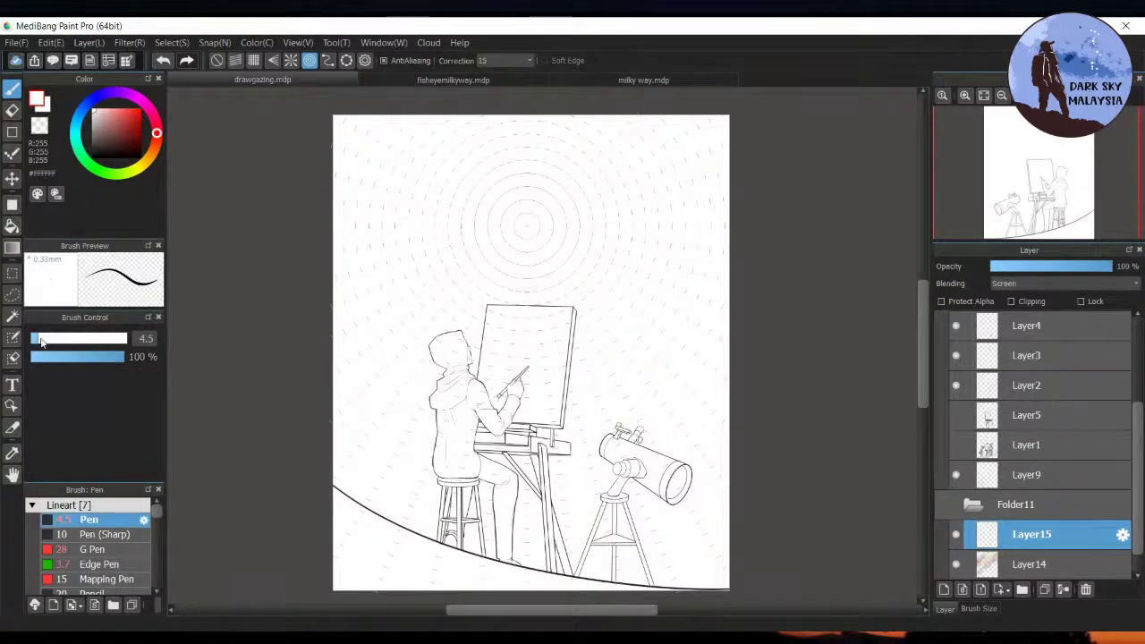
pyautogui.moveTo(33, 342); pyautogui.dragTo(32, 342)
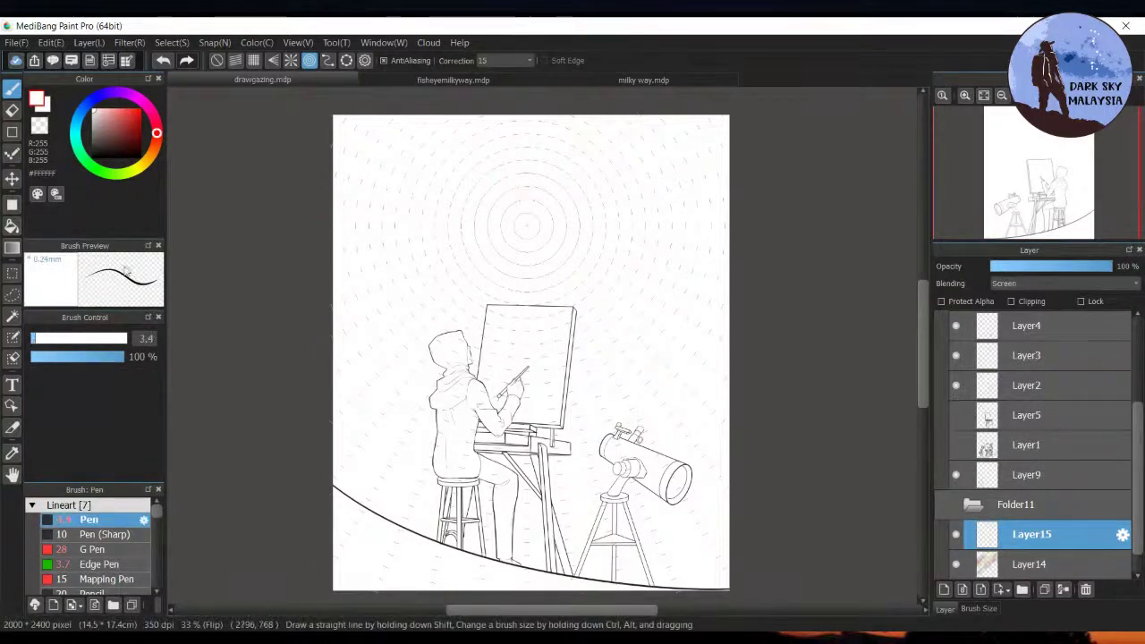
pyautogui.click(987, 452)
pyautogui.click(982, 475)
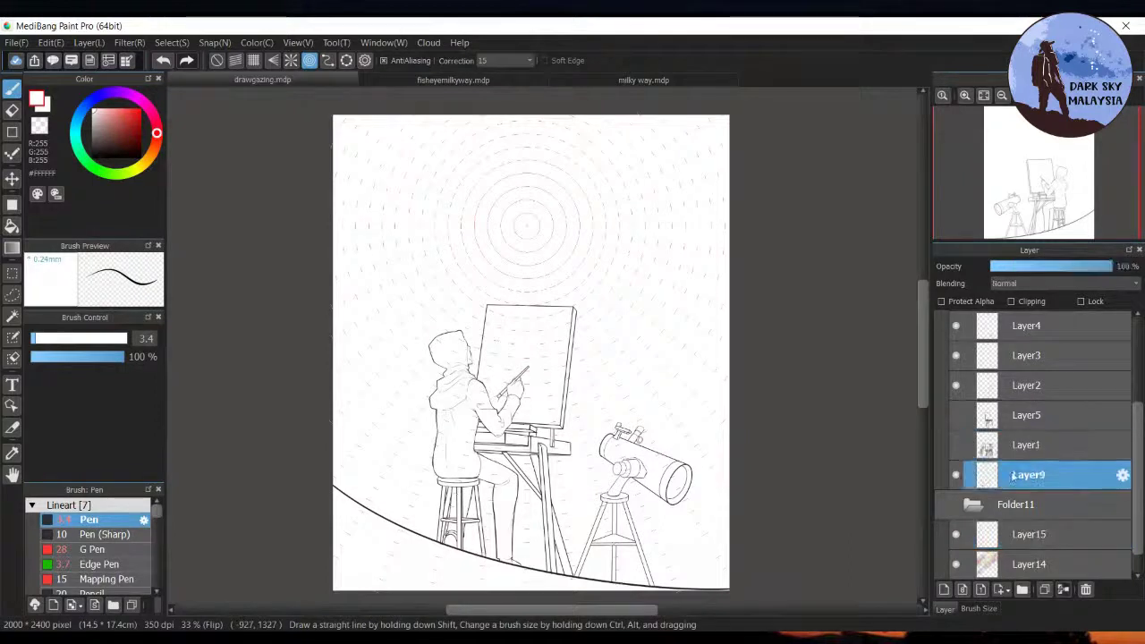
pyautogui.click(956, 475)
pyautogui.click(956, 475)
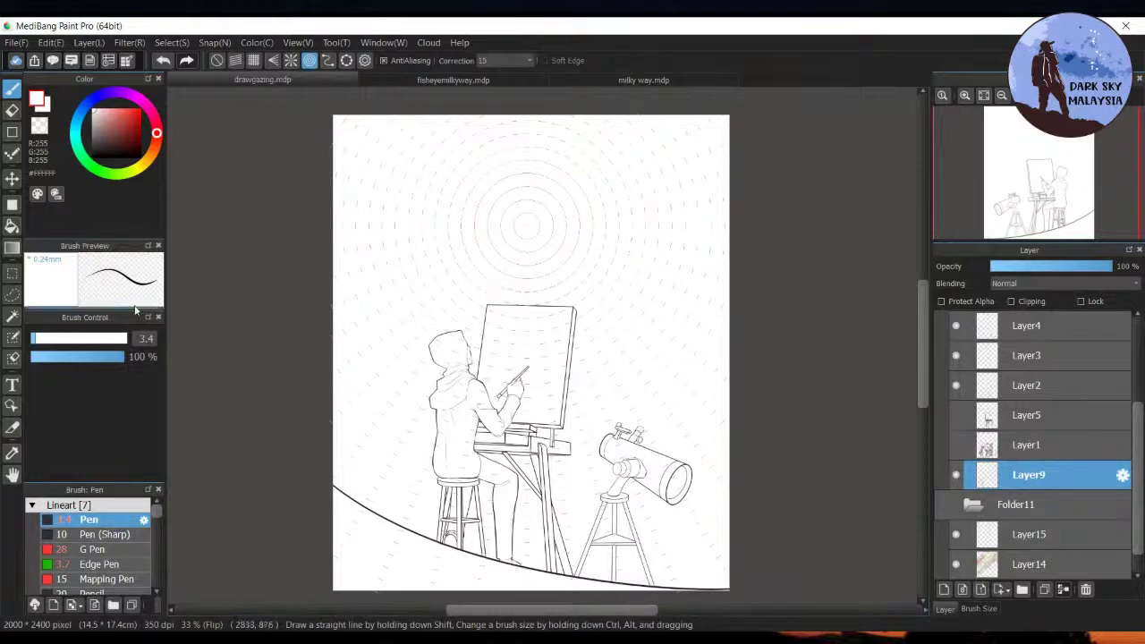
pyautogui.moveTo(122, 132); pyautogui.dragTo(134, 144)
# Draw a circle along the snap guide above the easel, and bring up and dismiss the Ellipse Snap guide
pyautogui.moveTo(529, 187); pyautogui.dragTo(575, 264)
pyautogui.moveTo(522, 186); pyautogui.dragTo(491, 212)
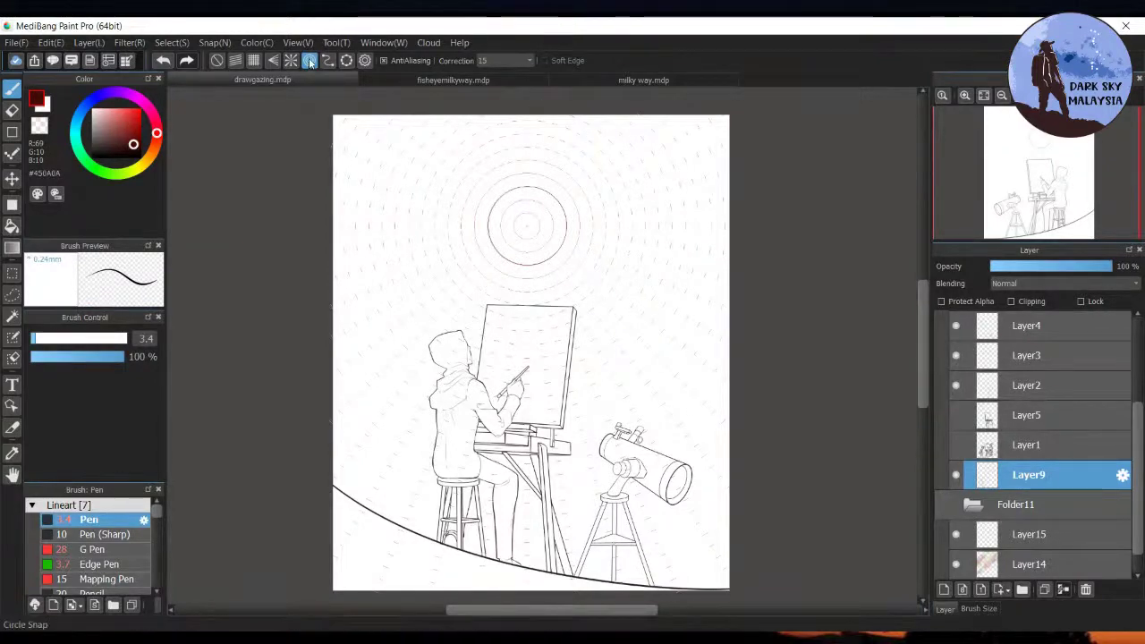
pyautogui.click(347, 60)
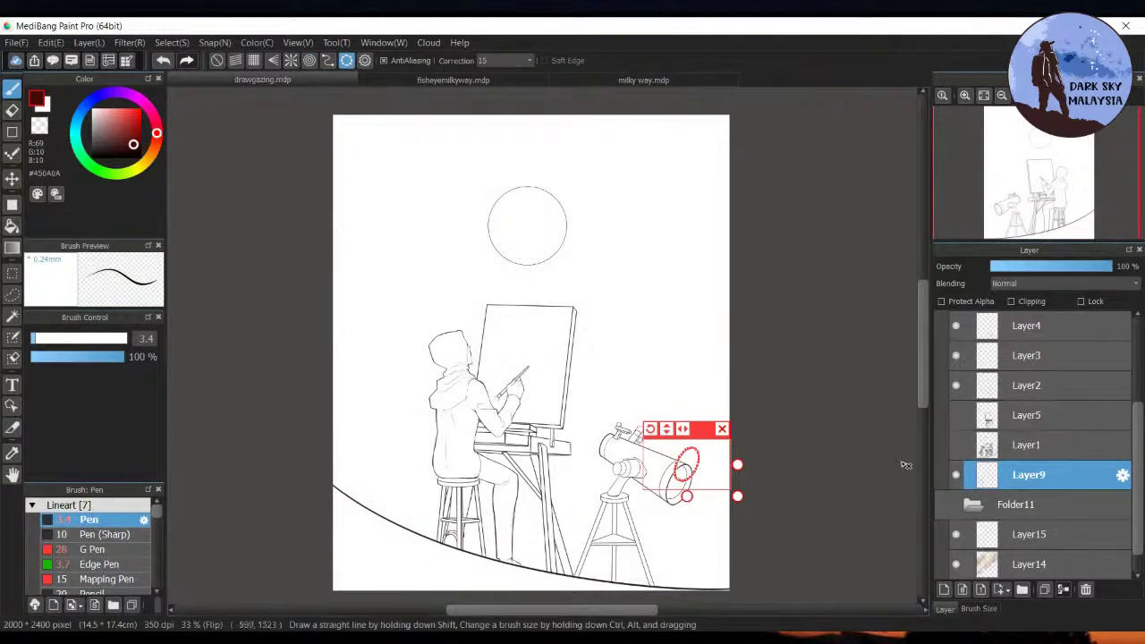
pyautogui.click(722, 430)
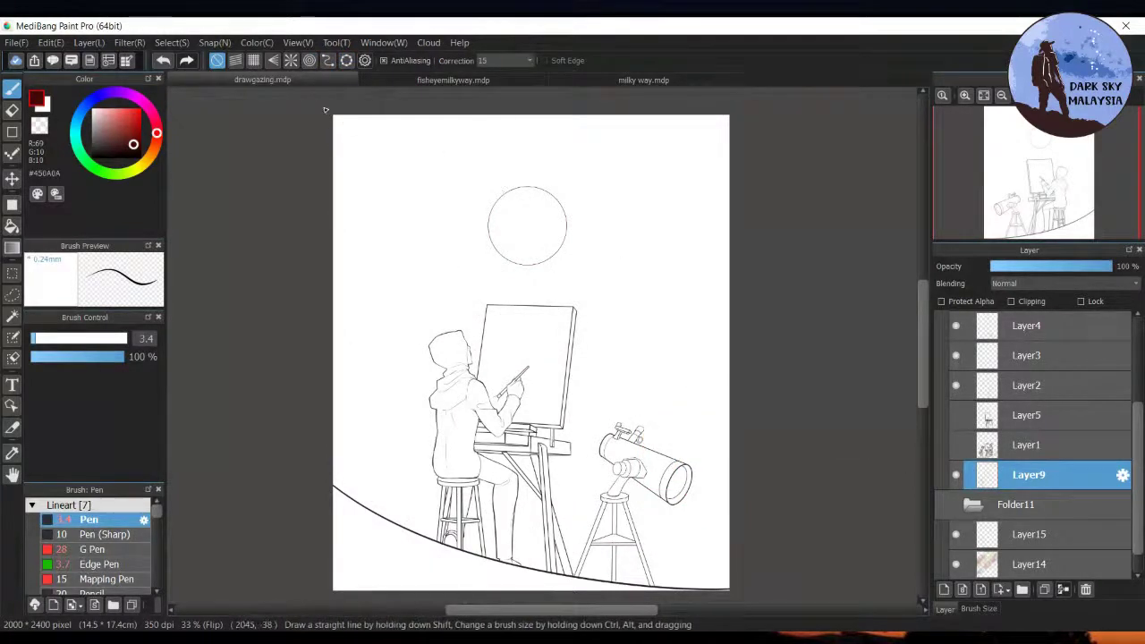
# Undo the circle above the easel and turn on the grid snap guide
pyautogui.click(164, 61)
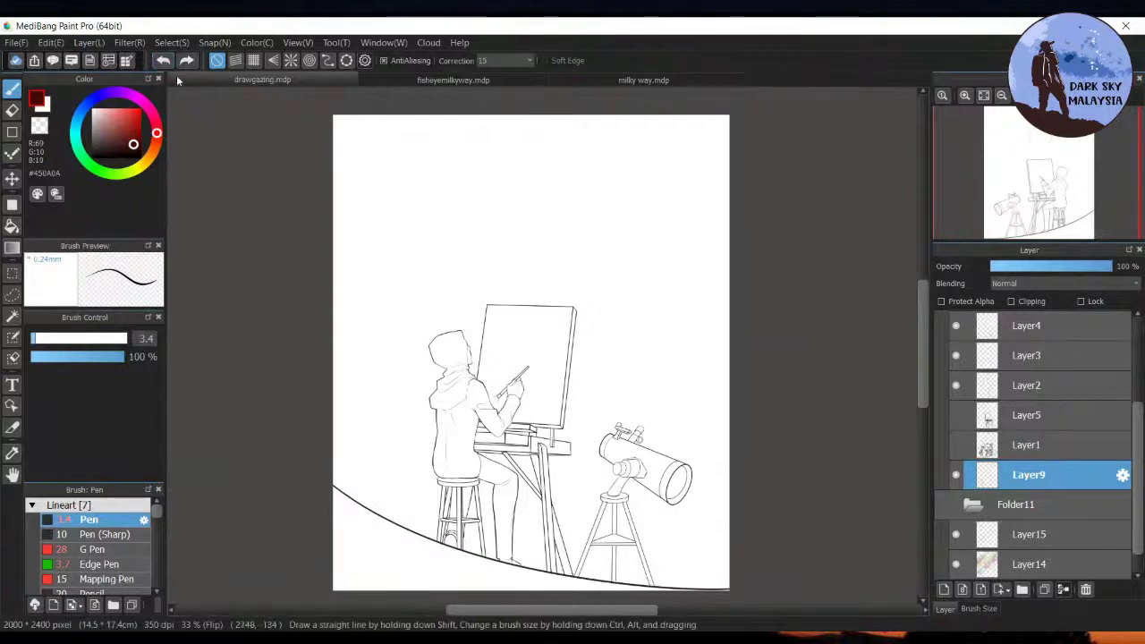
pyautogui.click(189, 64)
pyautogui.click(164, 60)
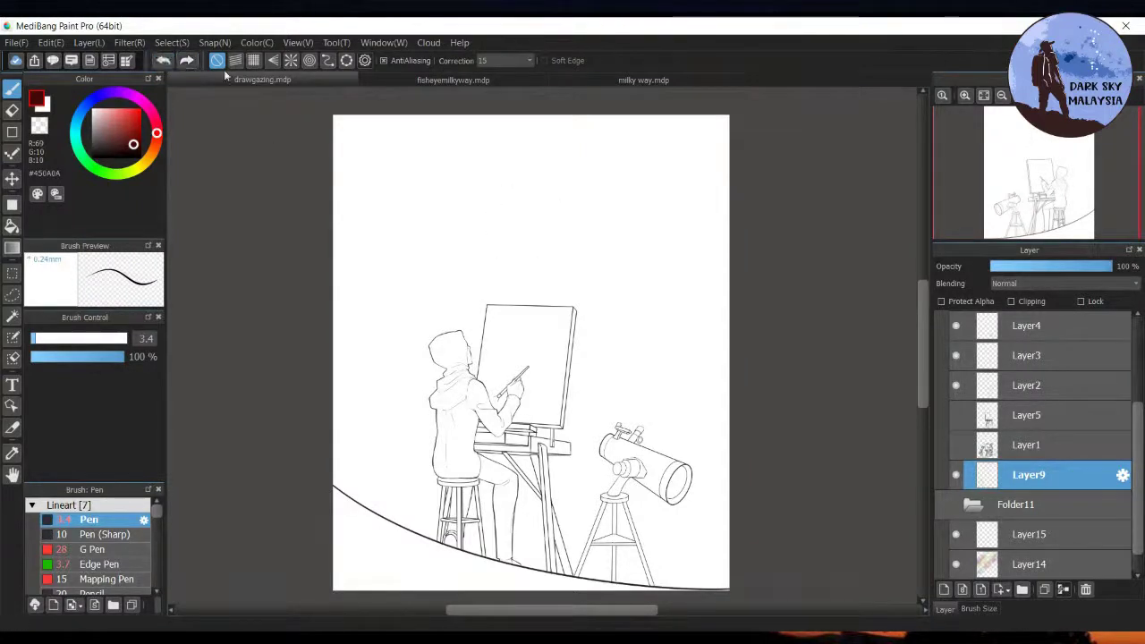
pyautogui.click(253, 60)
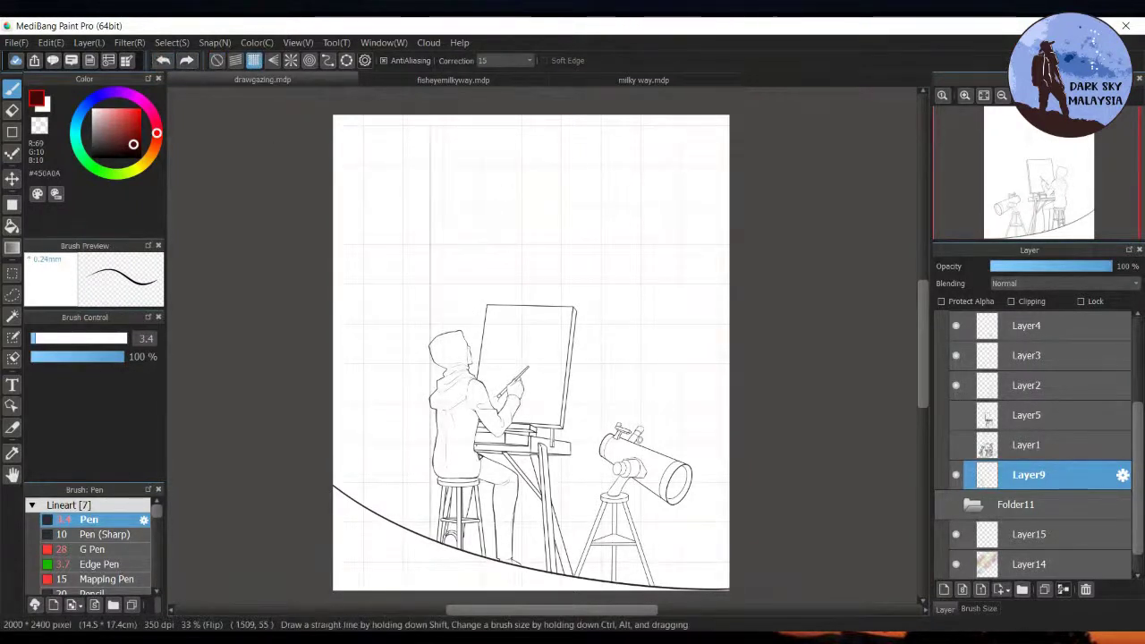
# Undo the vertical line drawn along the grid snap guide and turn snapping off
pyautogui.click(164, 61)
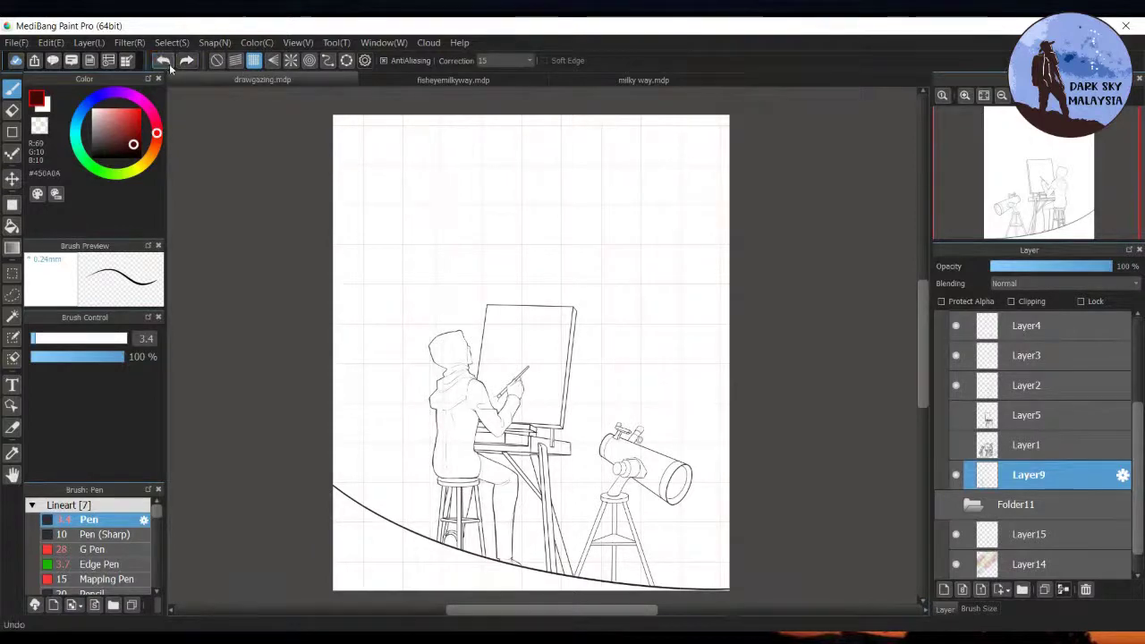
pyautogui.click(233, 61)
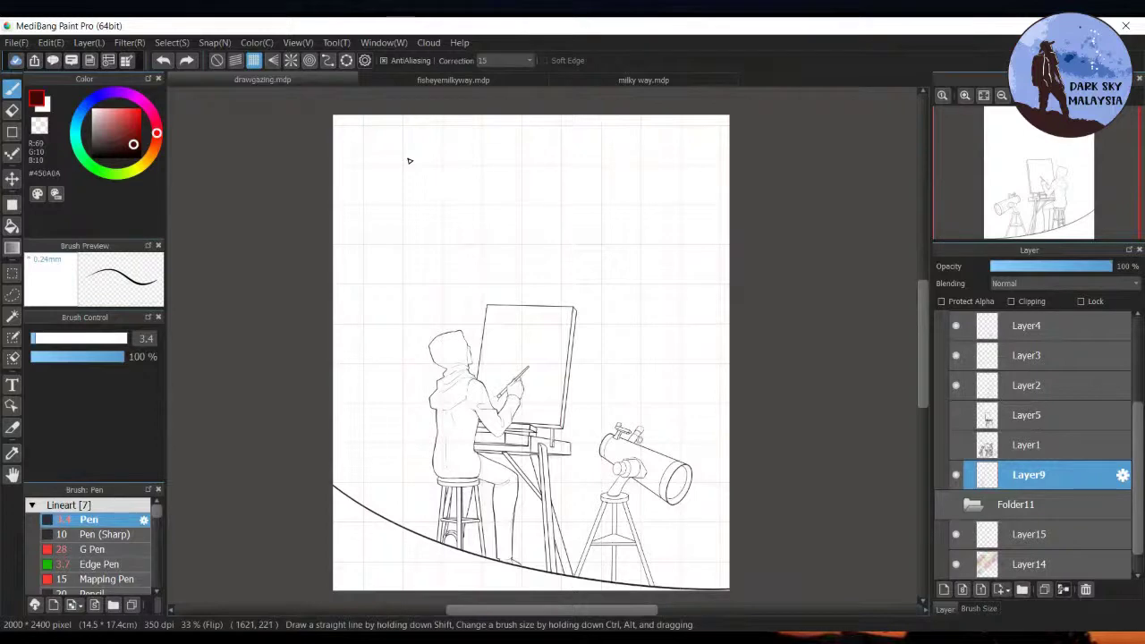
pyautogui.click(217, 59)
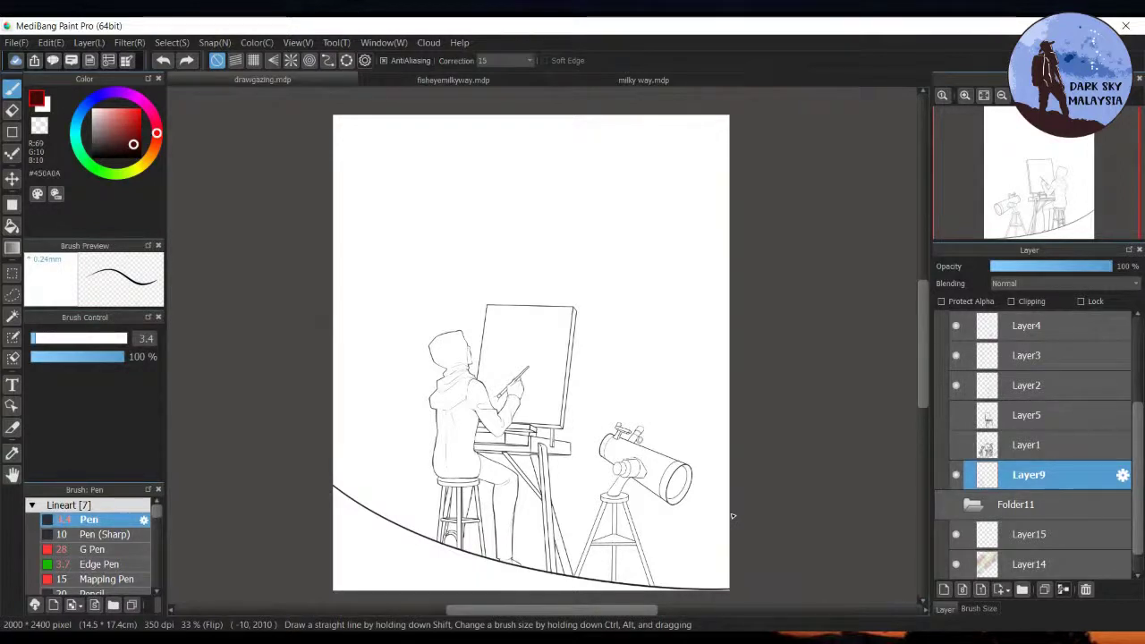
pyautogui.scroll(4, 529, 362)
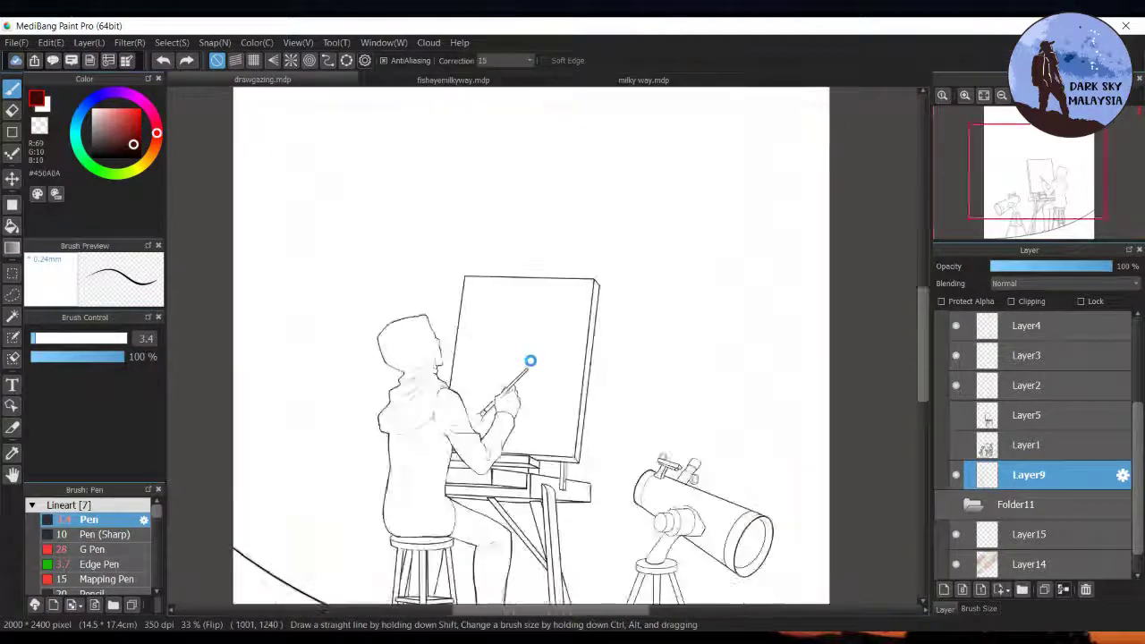
pyautogui.scroll(-4, 529, 362)
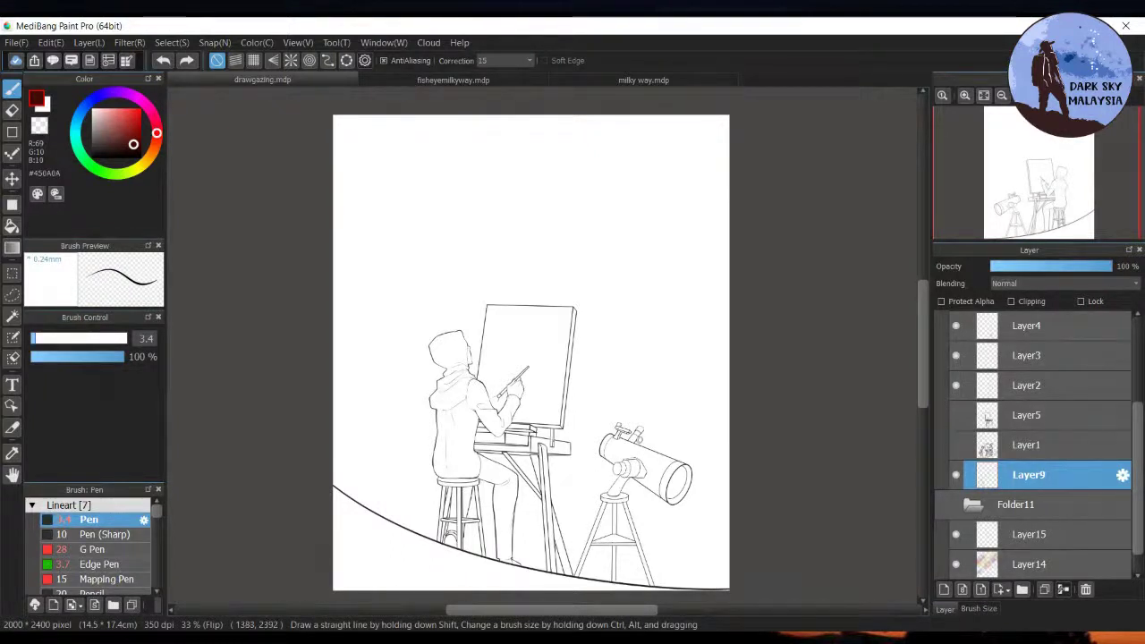
# Make Folder11 visible so the painted Milky Way sky shows behind the line art
pyautogui.click(942, 507)
pyautogui.click(942, 507)
pyautogui.click(942, 507)
pyautogui.click(942, 507)
pyautogui.click(942, 506)
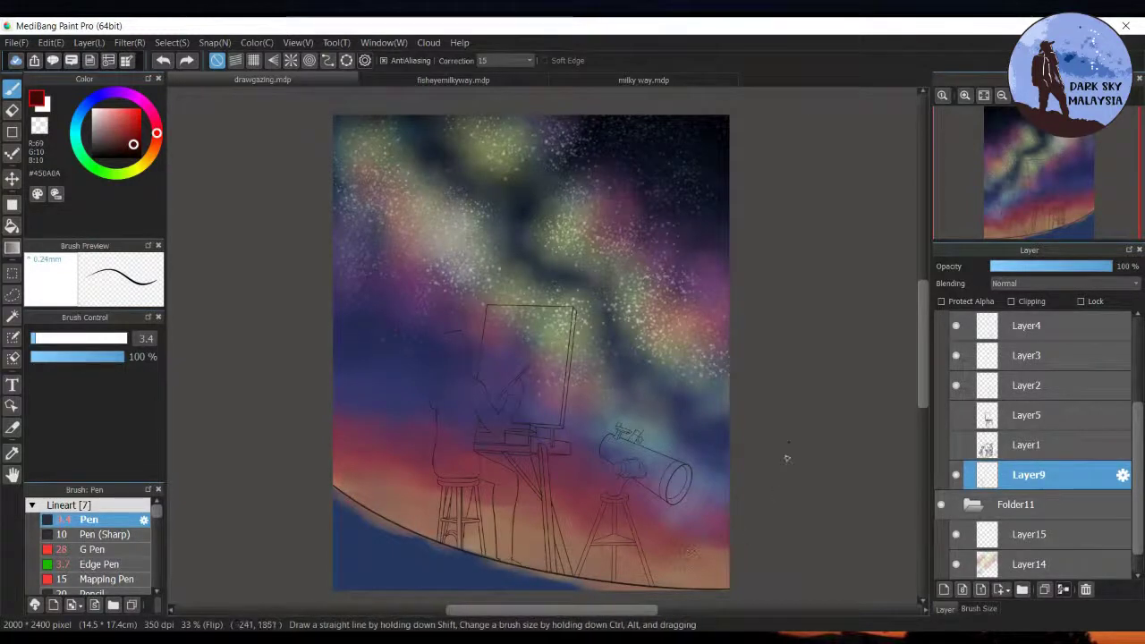
# View the finished paintings in fisheyemilkyway.mdp and milky way.mdp, and return to drawgazing.mdp
pyautogui.click(488, 81)
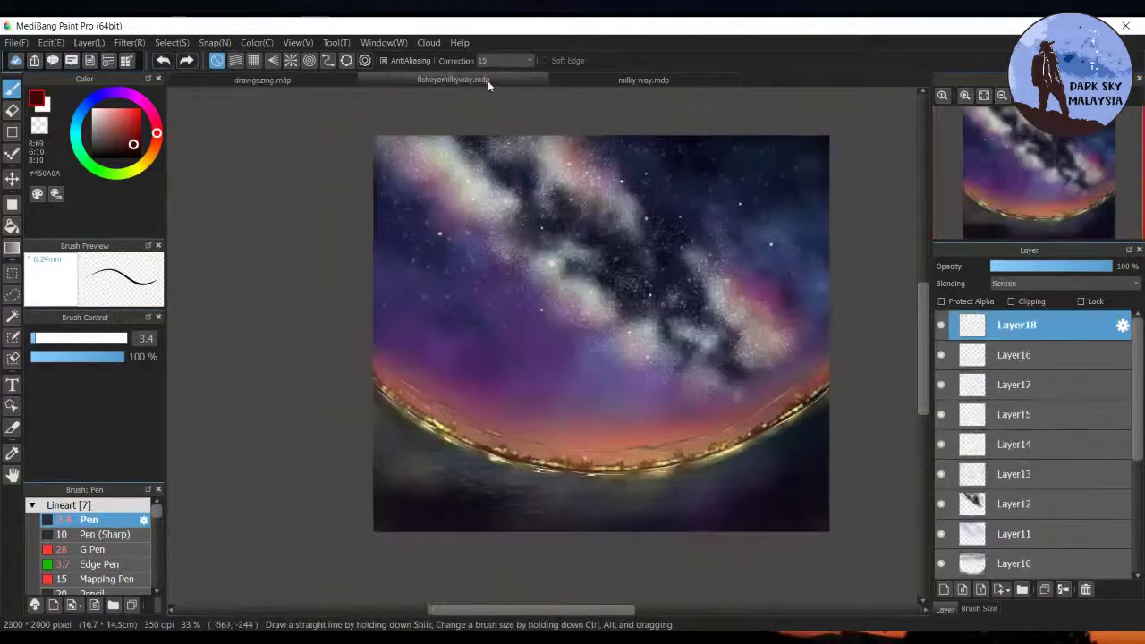
pyautogui.click(646, 79)
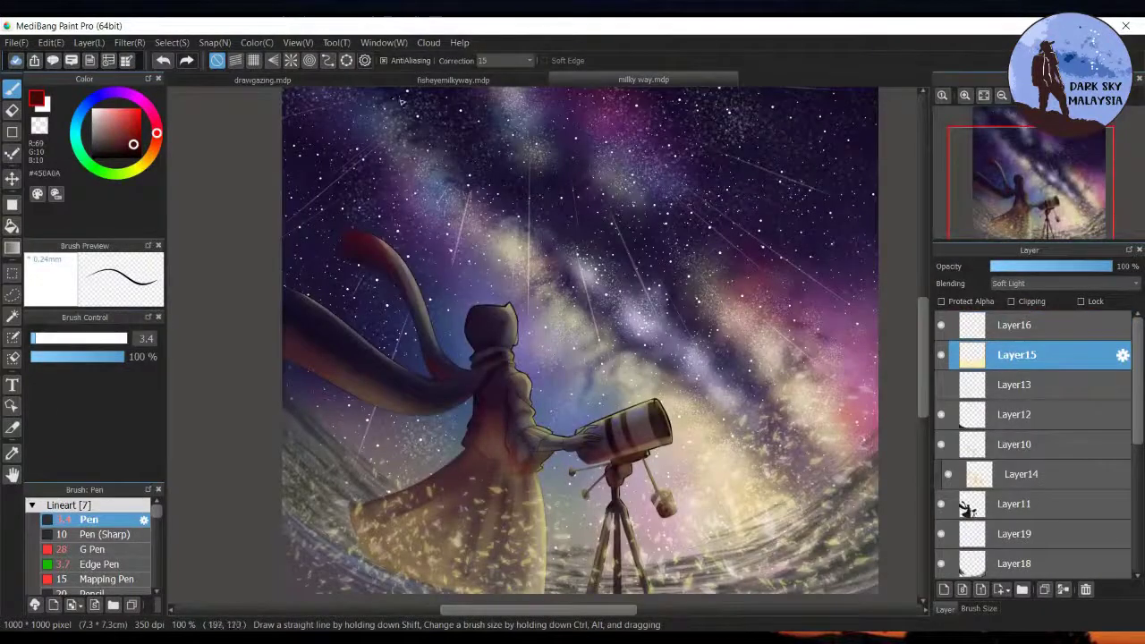
pyautogui.click(320, 82)
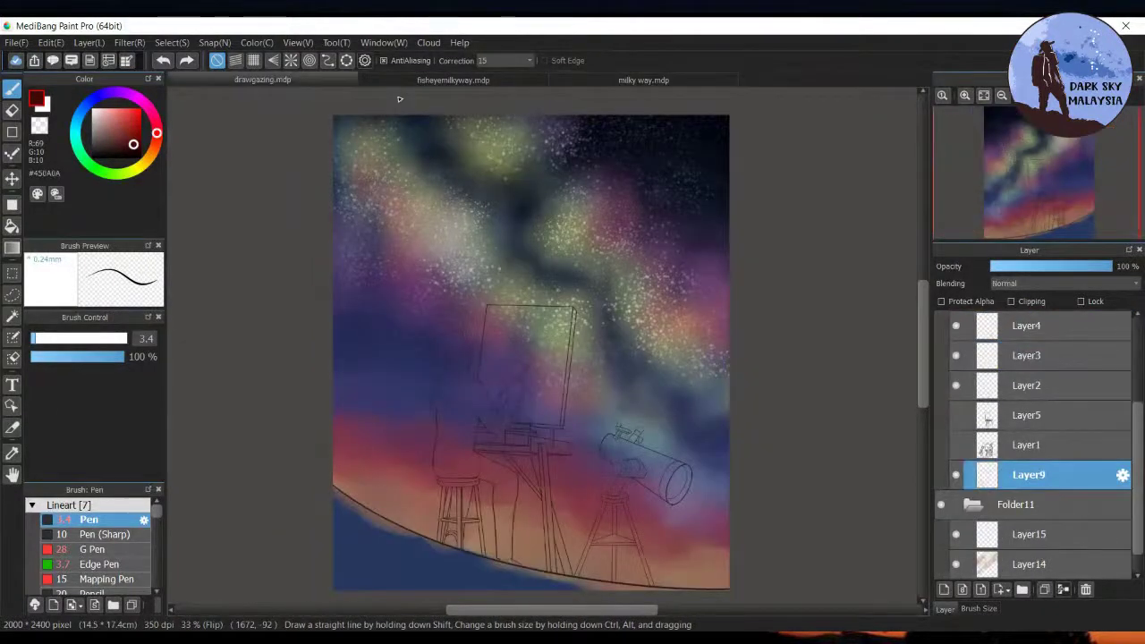
pyautogui.moveTo(927, 308)
pyautogui.mouseDown()
pyautogui.moveTo(925, 334)
pyautogui.moveTo(925, 313)
pyautogui.mouseUp()
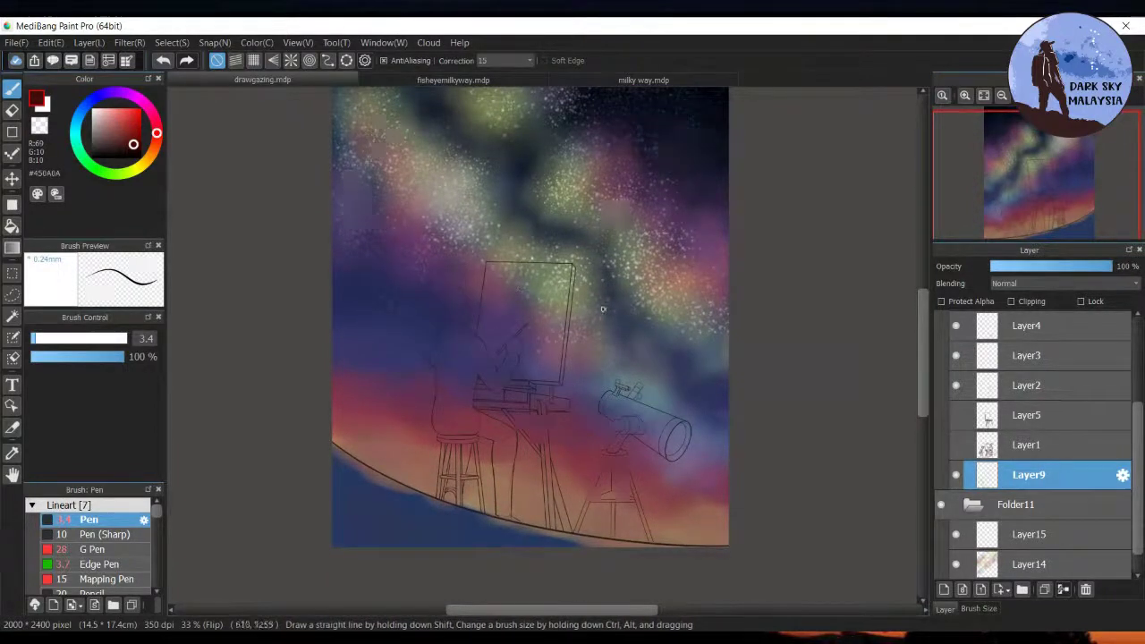